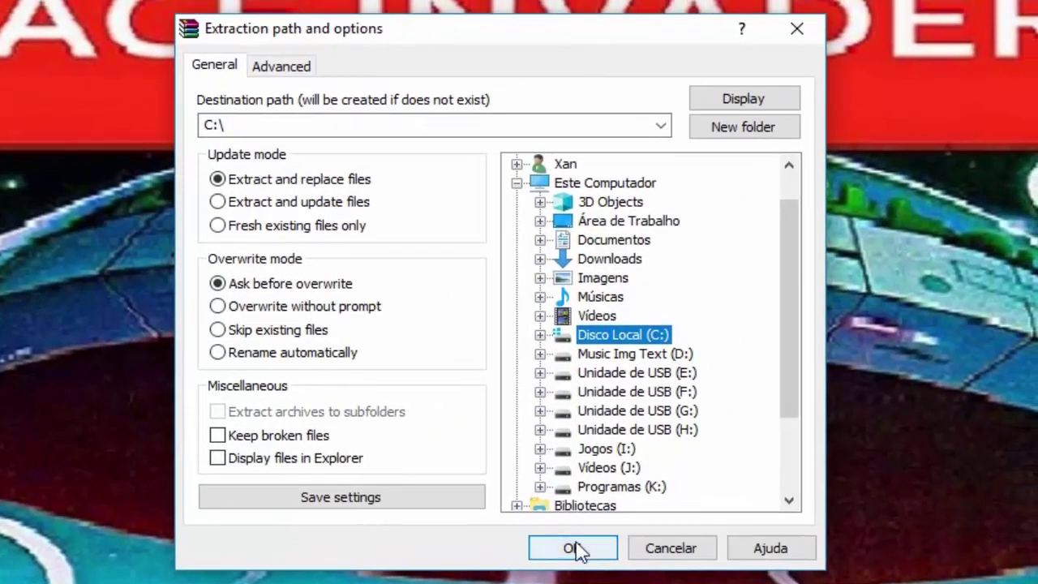
# Extract the Hyper Spin 1.4 archive to the root of drive C: and move the progress window aside.
pyautogui.click(714, 420)
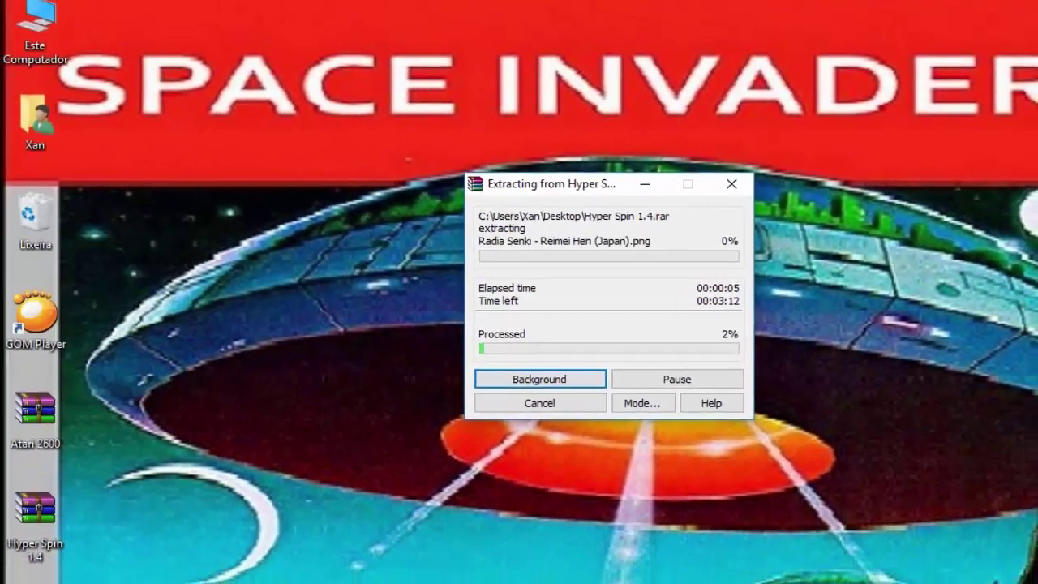
pyautogui.moveTo(427, 147); pyautogui.dragTo(58, 6)
pyautogui.moveTo(268, 54); pyautogui.dragTo(236, 39)
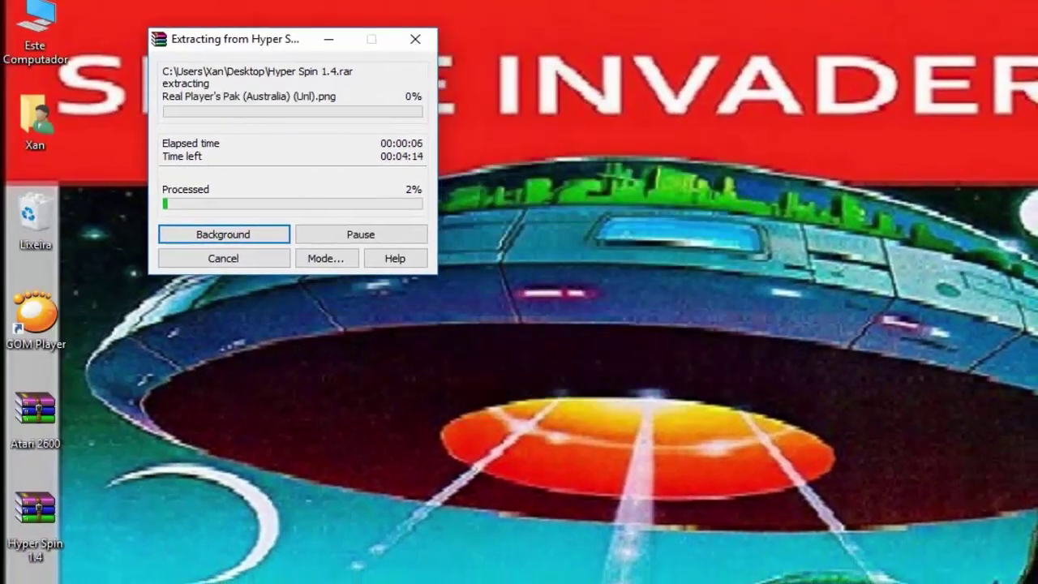
# Open the Hyper Spin 1.4 folder on the local disk C: in the file explorer.
pyautogui.click(35, 32)
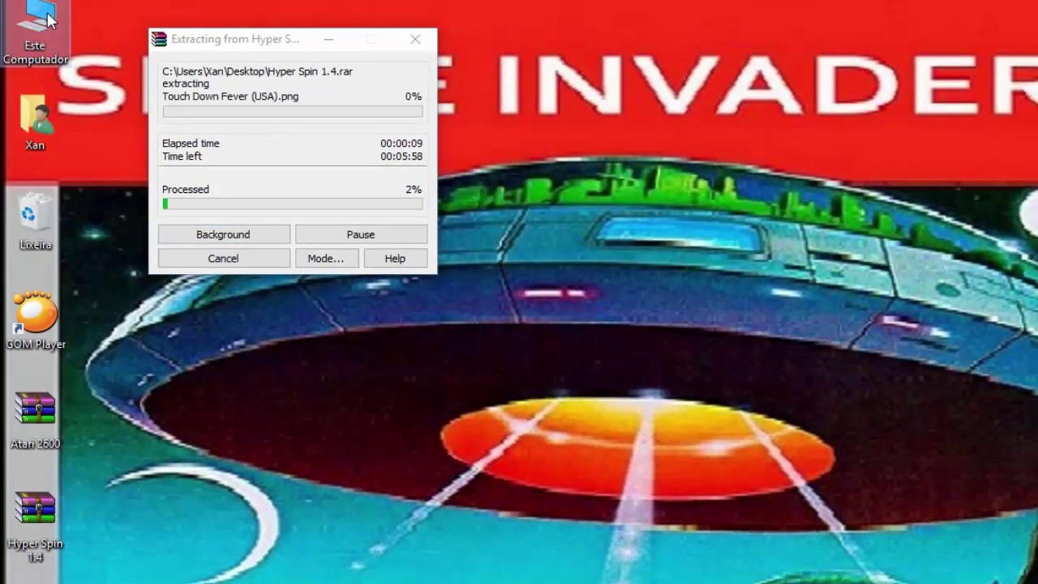
pyautogui.doubleClick(46, 18)
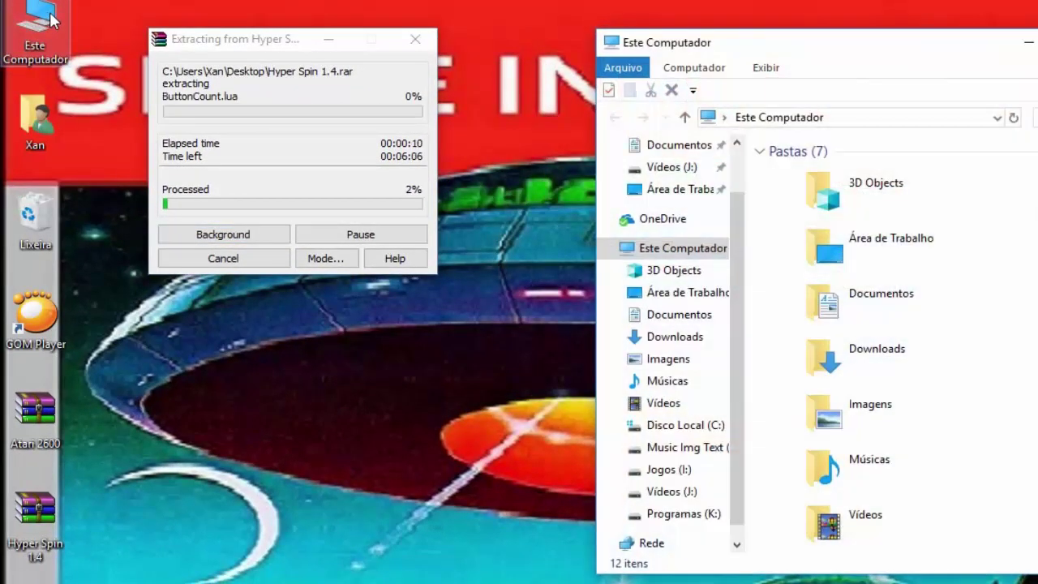
pyautogui.click(677, 425)
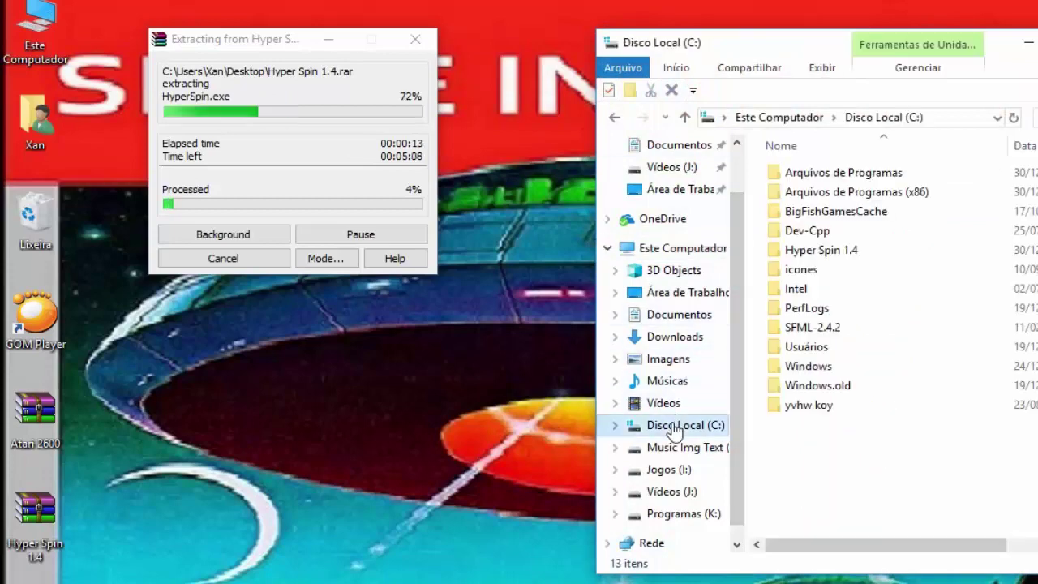
pyautogui.click(815, 253)
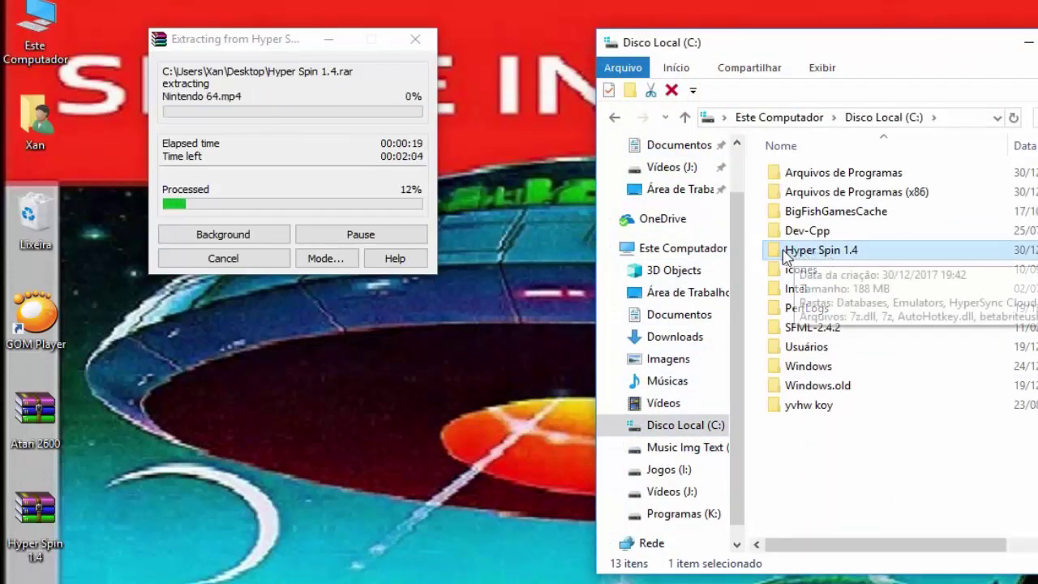
pyautogui.doubleClick(819, 253)
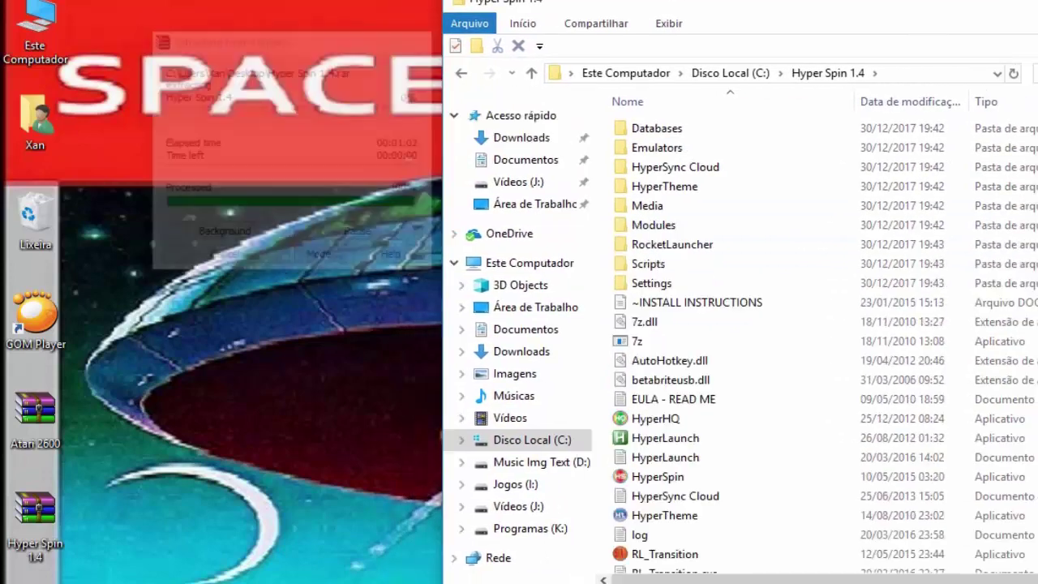
# Create a desktop shortcut to the HyperSpin application and rename it HyperSpin.
pyautogui.rightClick(620, 463)
pyautogui.moveTo(759, 287)
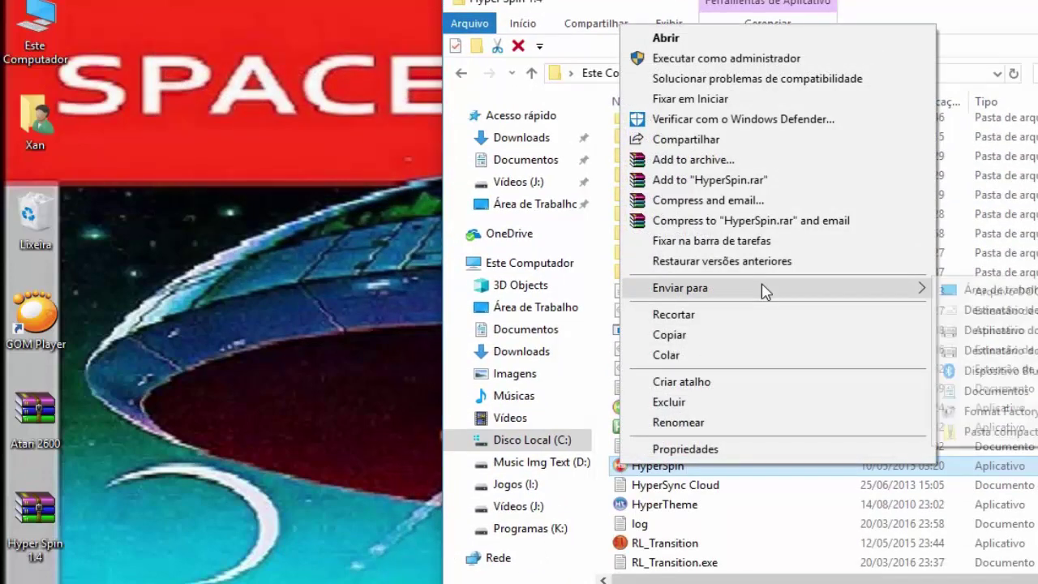
pyautogui.click(959, 292)
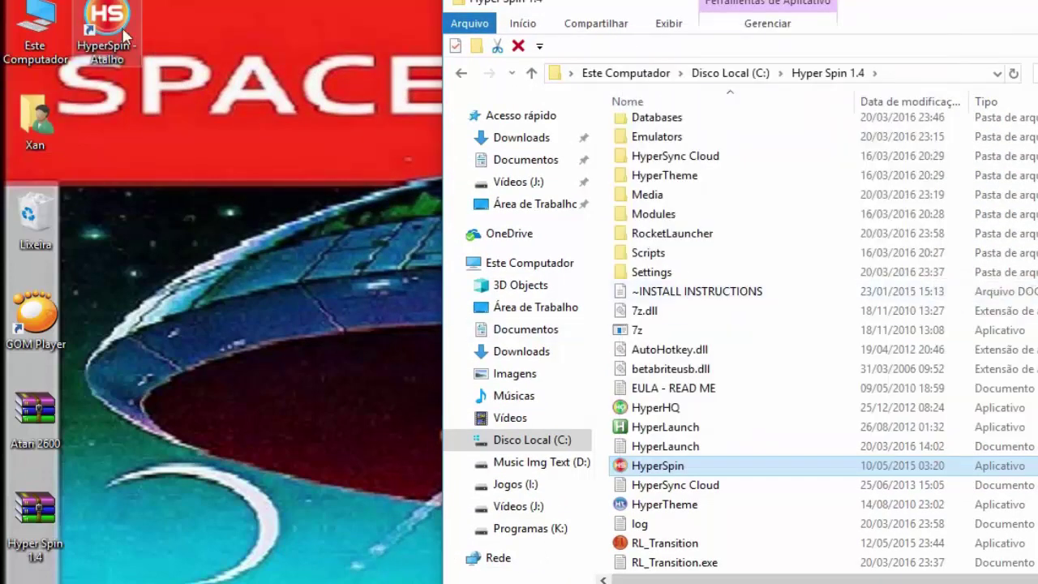
pyautogui.click(111, 57)
pyautogui.click(105, 60)
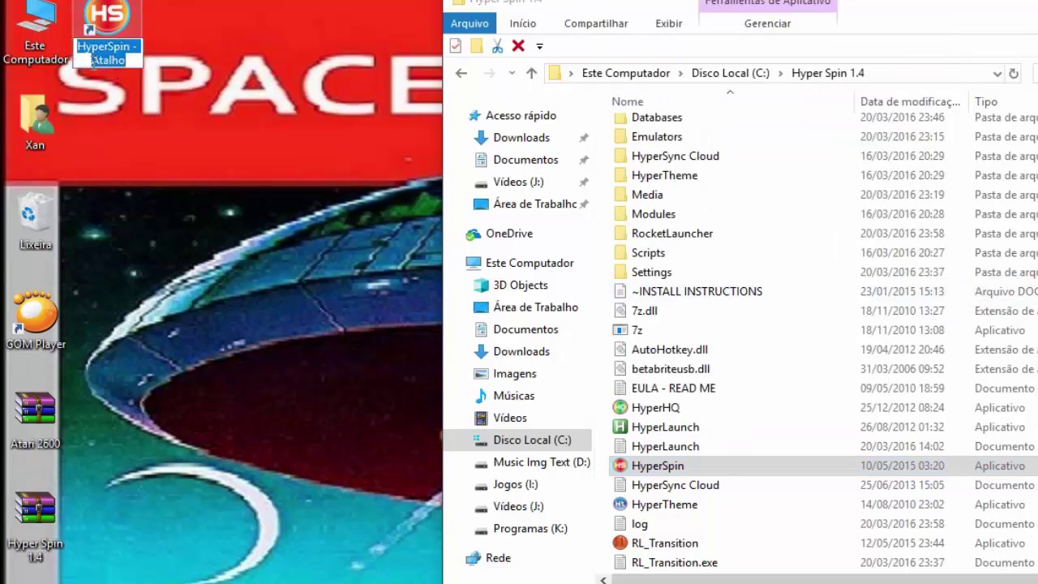
pyautogui.press('BackSpace')
pyautogui.press('BackSpace')
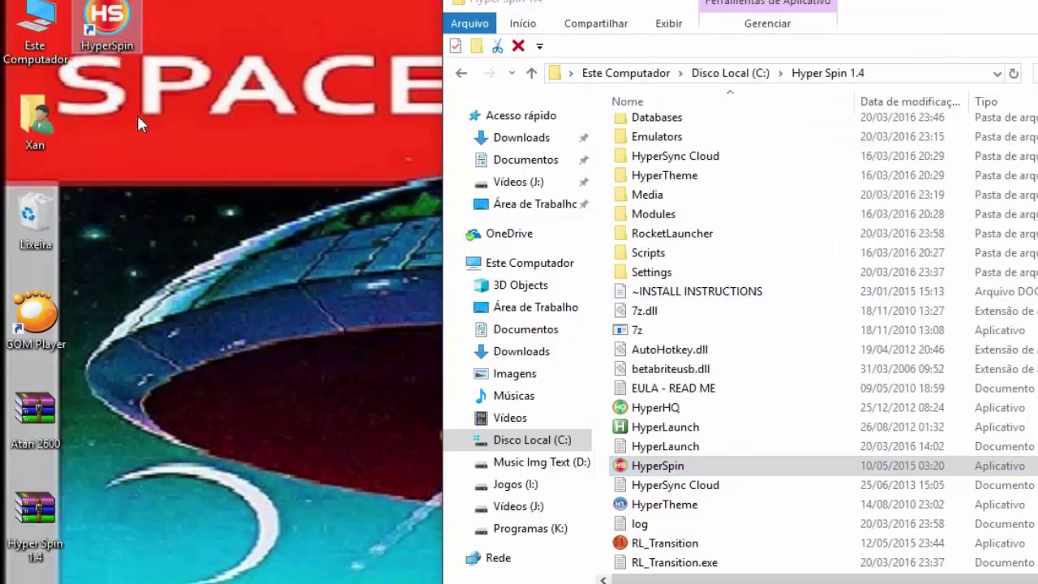
pyautogui.press('Return')
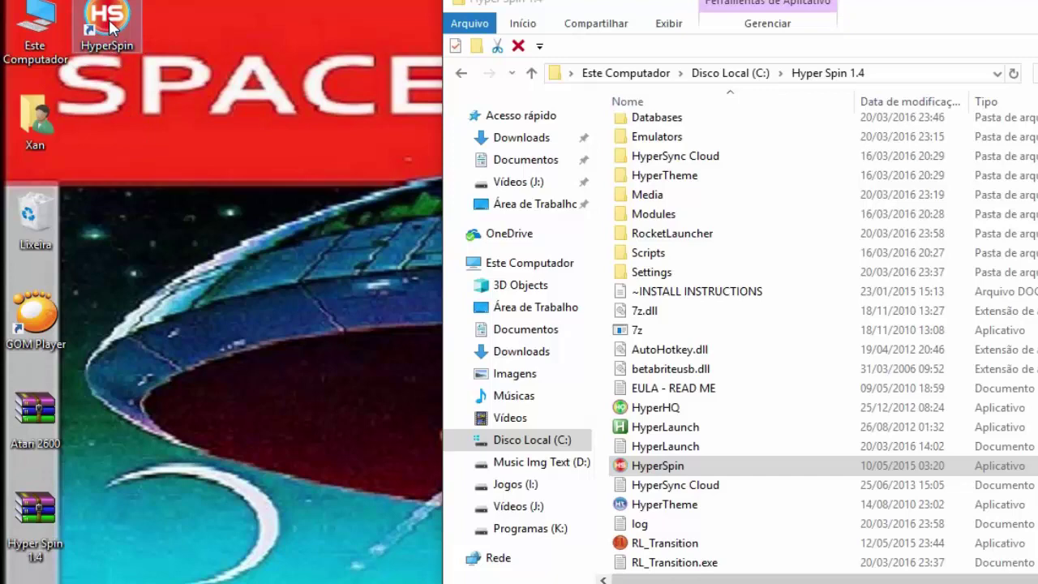
# Launch HyperSpin from its desktop shortcut, test-run ddragon from the MAME system, and quit the game.
pyautogui.press('Return')
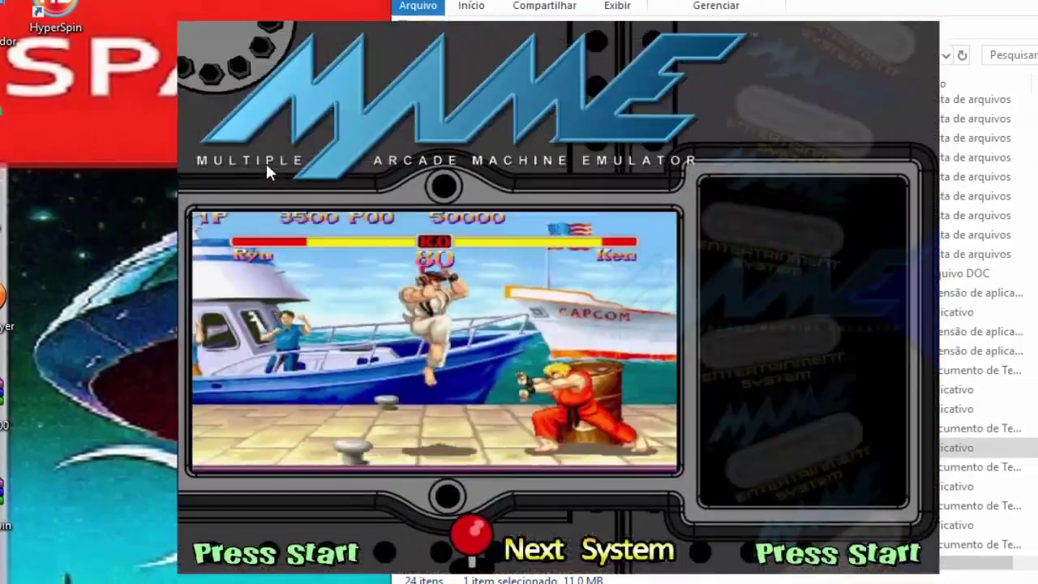
pyautogui.press('Down')
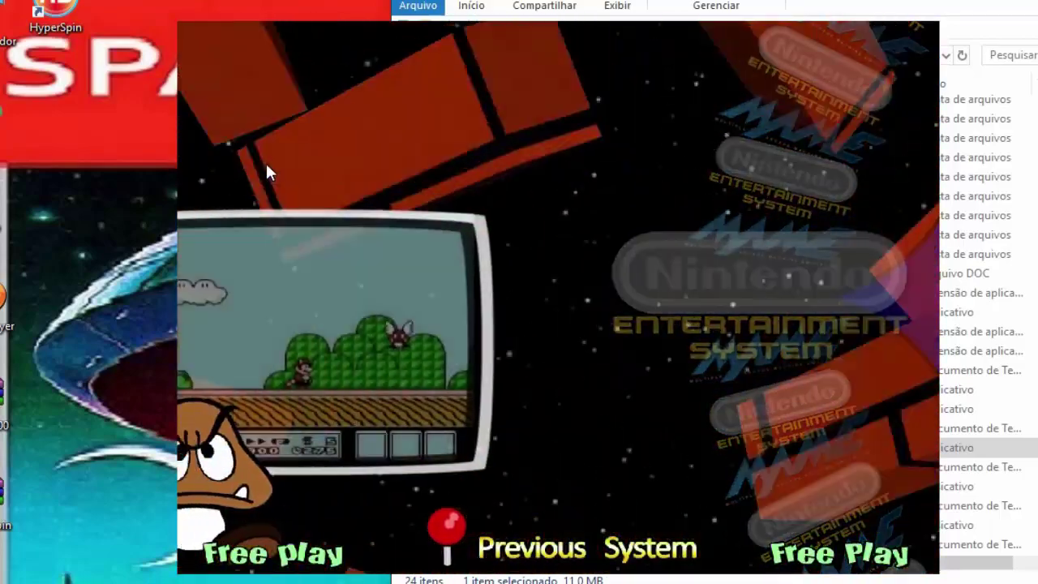
pyautogui.press('Up')
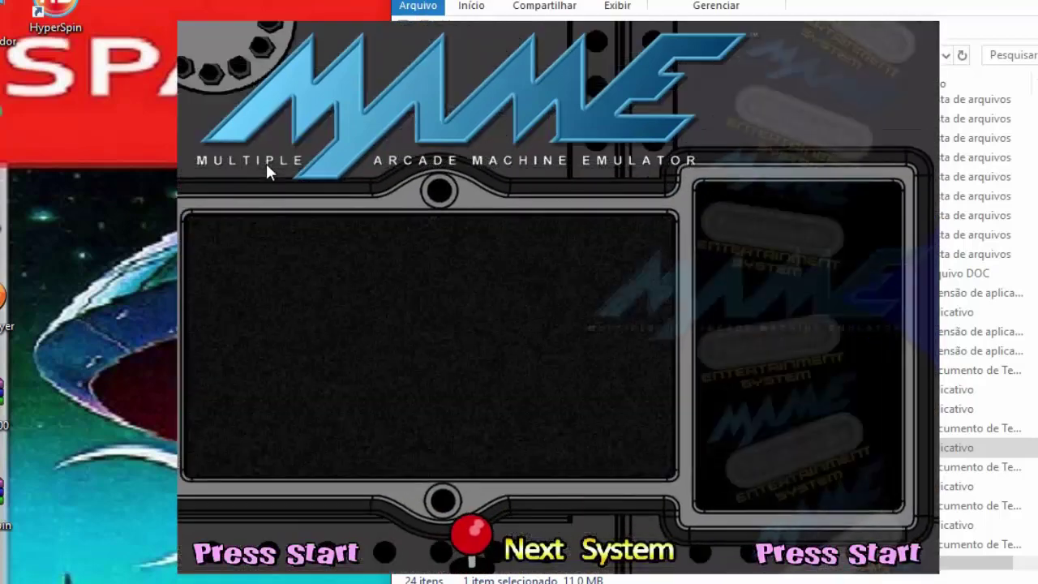
pyautogui.press('Up')
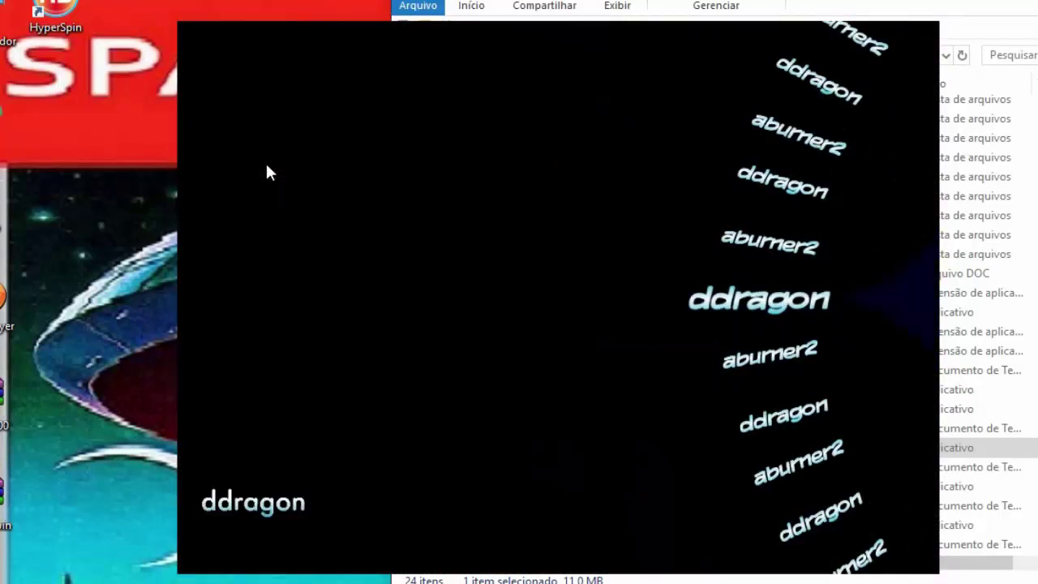
pyautogui.press('Down')
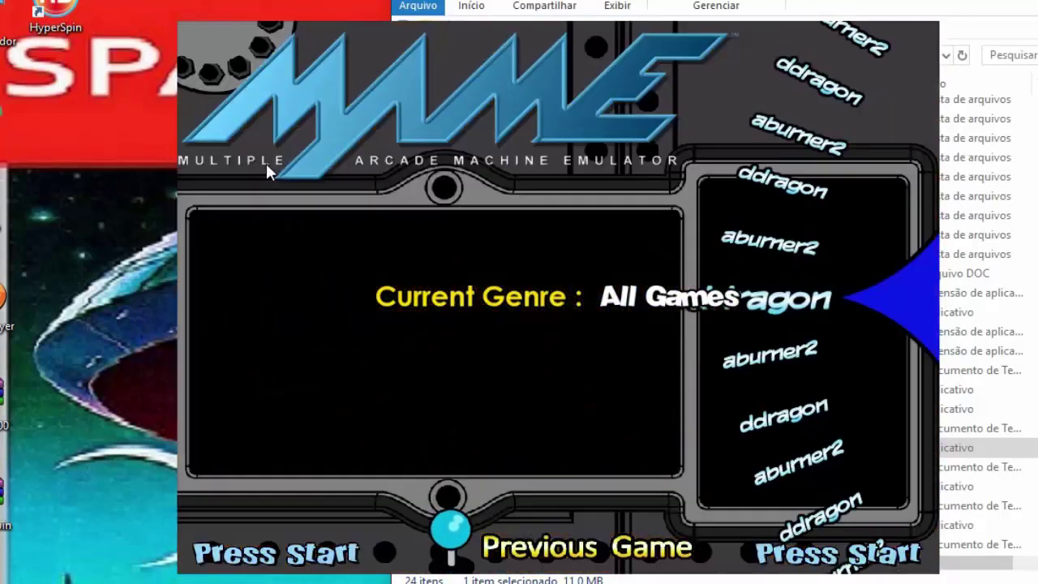
pyautogui.press('Return')
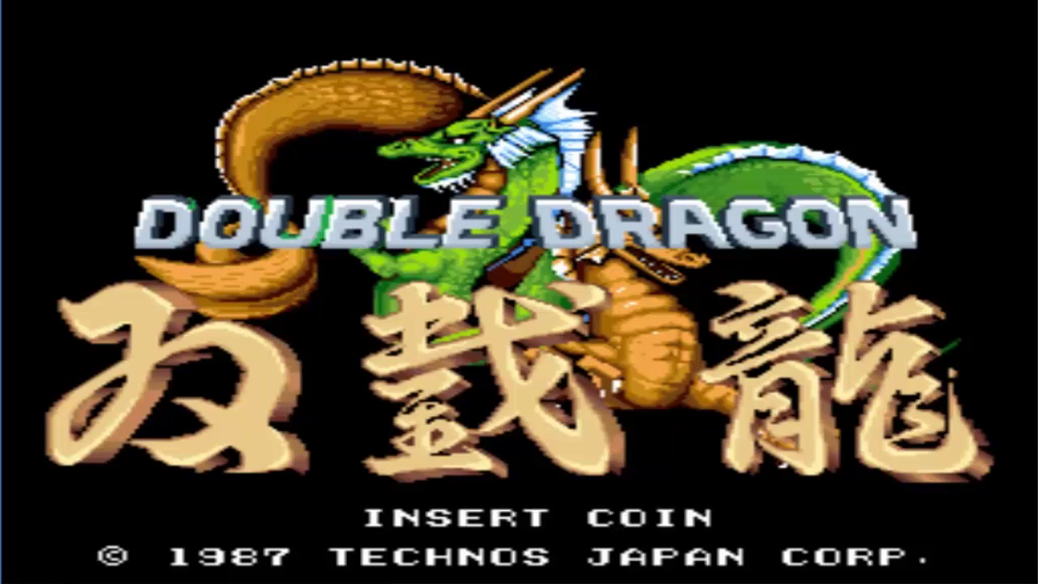
pyautogui.press('Escape')
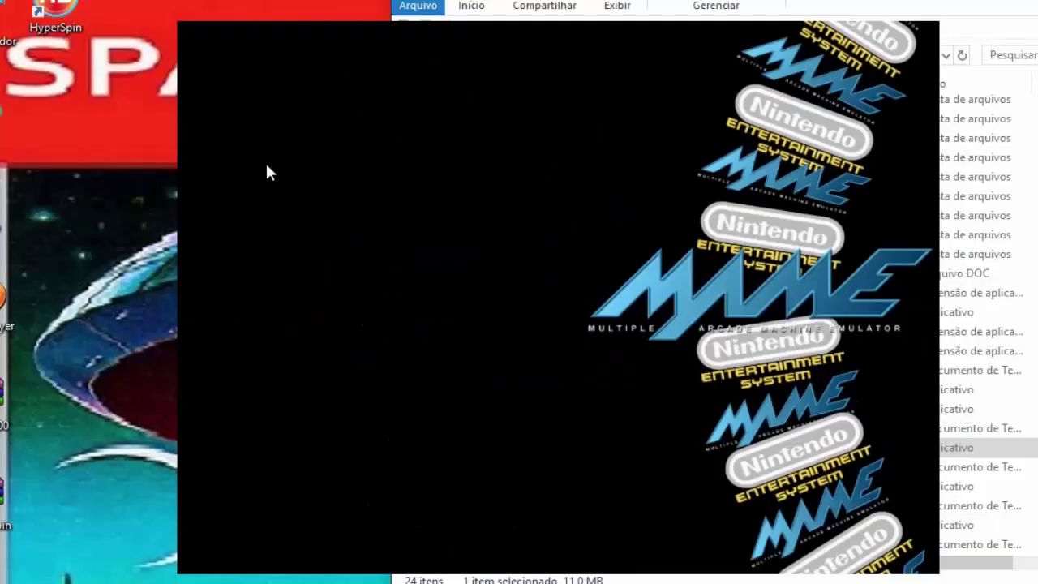
# Open the Nintendo Entertainment System list, test-run Battletoads (USA), and quit the game.
pyautogui.press('Down')
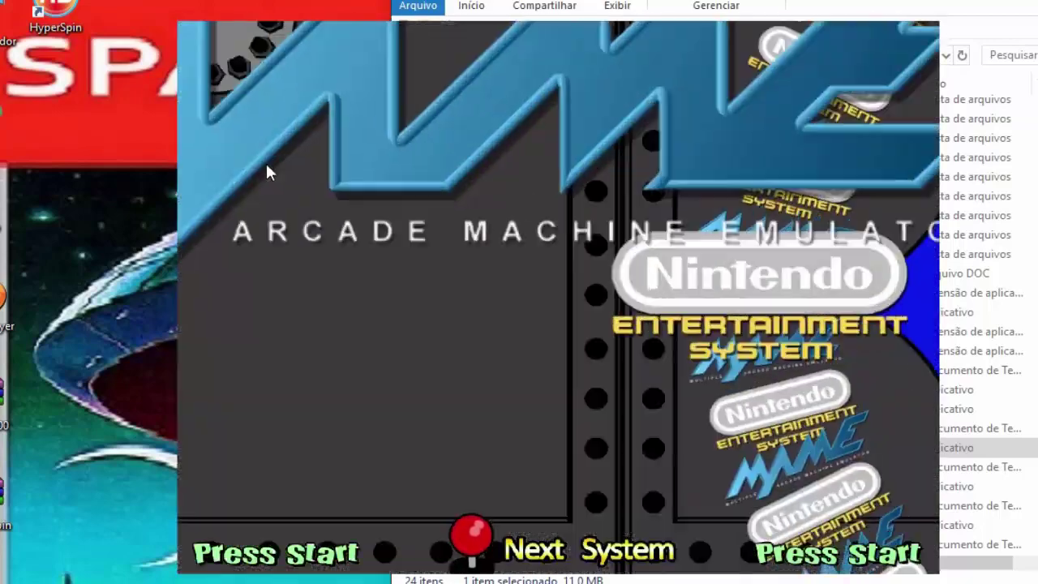
pyautogui.press('Return')
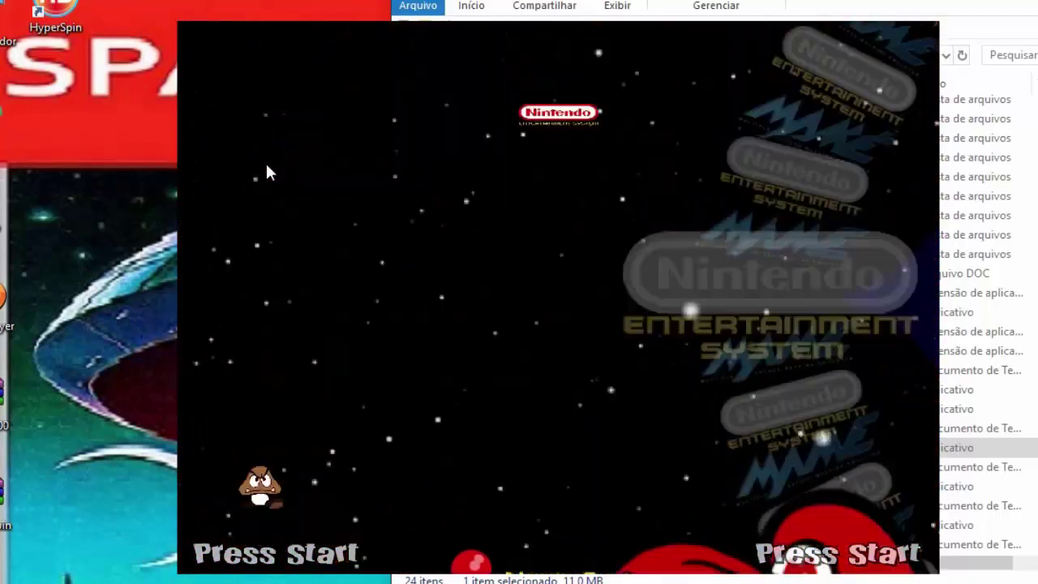
pyautogui.press('Down')
pyautogui.press('Down')
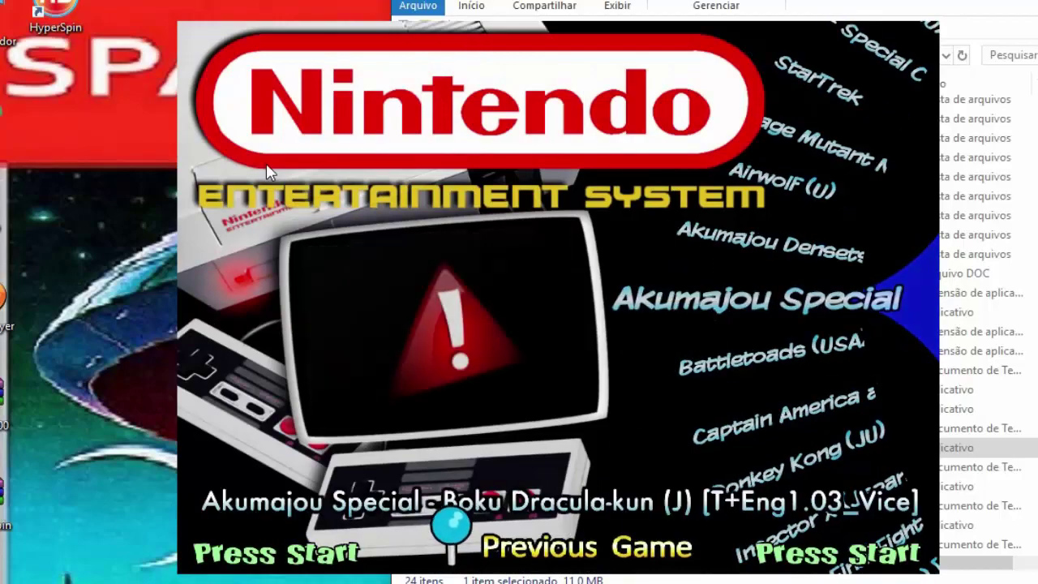
pyautogui.press('Down')
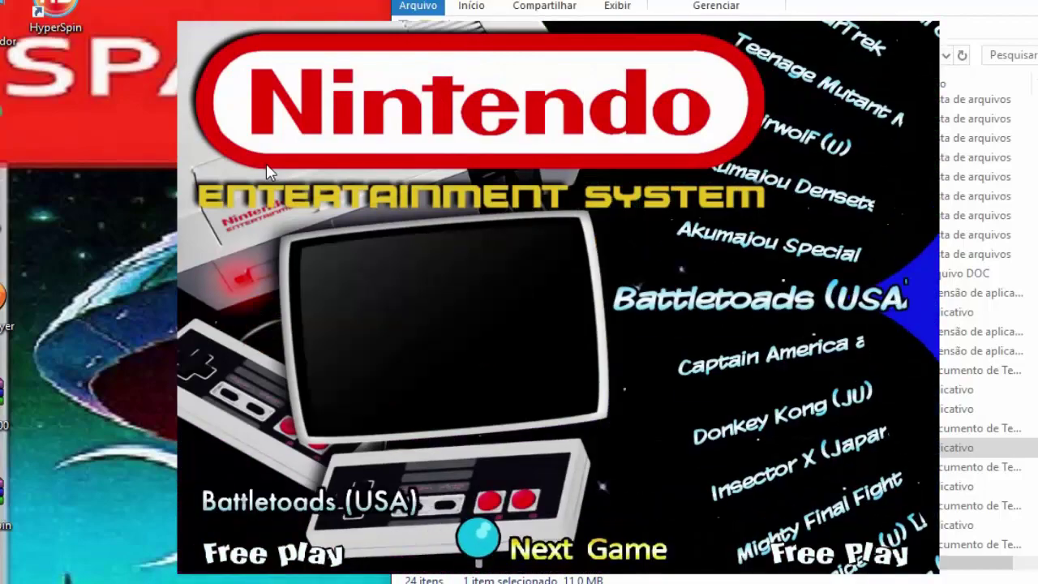
pyautogui.press('Return')
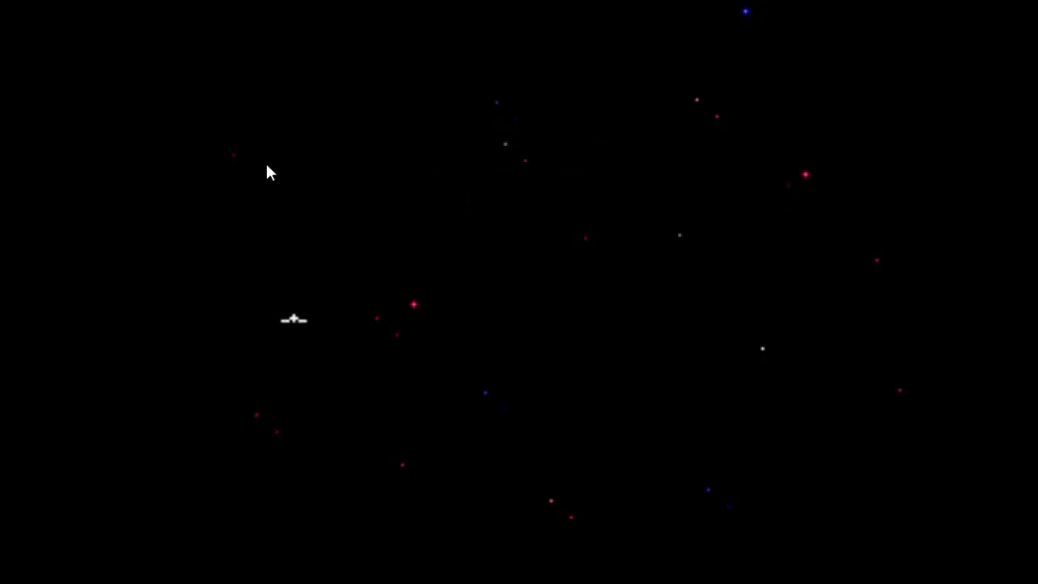
pyautogui.press('Escape')
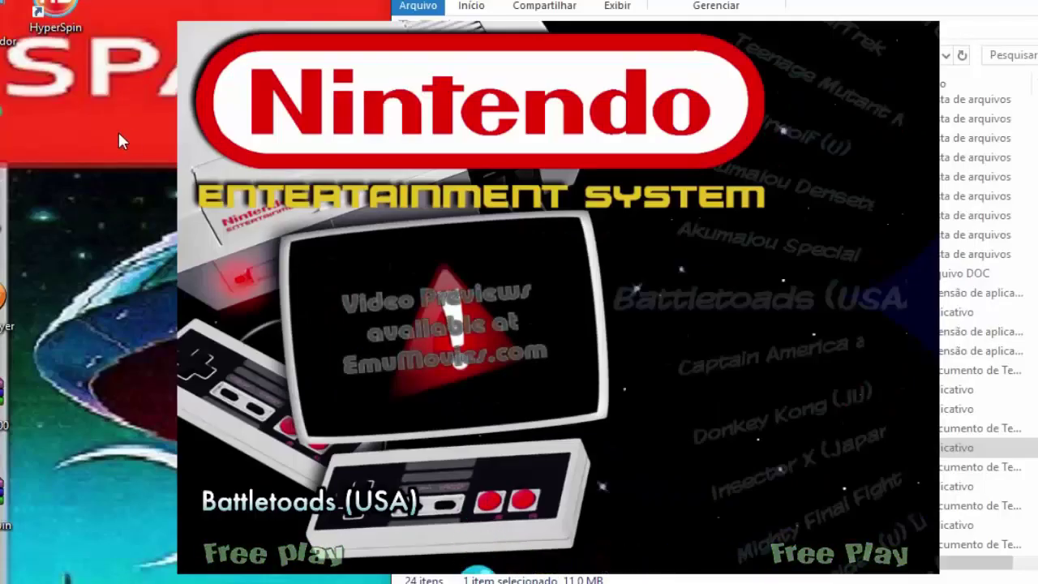
# Browse the Nintendo game list to Donkey Kong (JU), then exit HyperSpin.
pyautogui.press('Down')
pyautogui.press('Down')
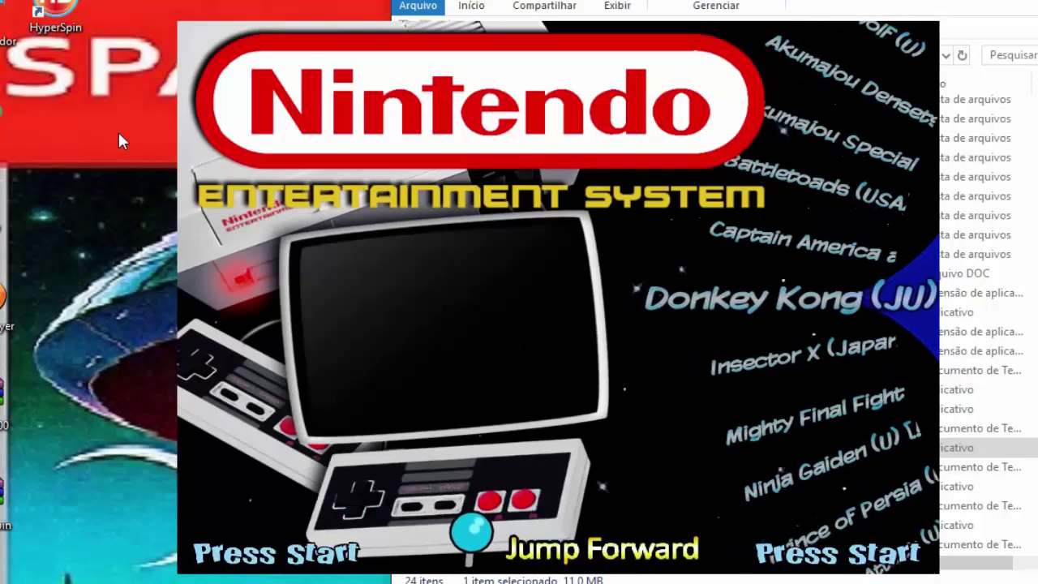
pyautogui.press('Return')
pyautogui.press('Escape')
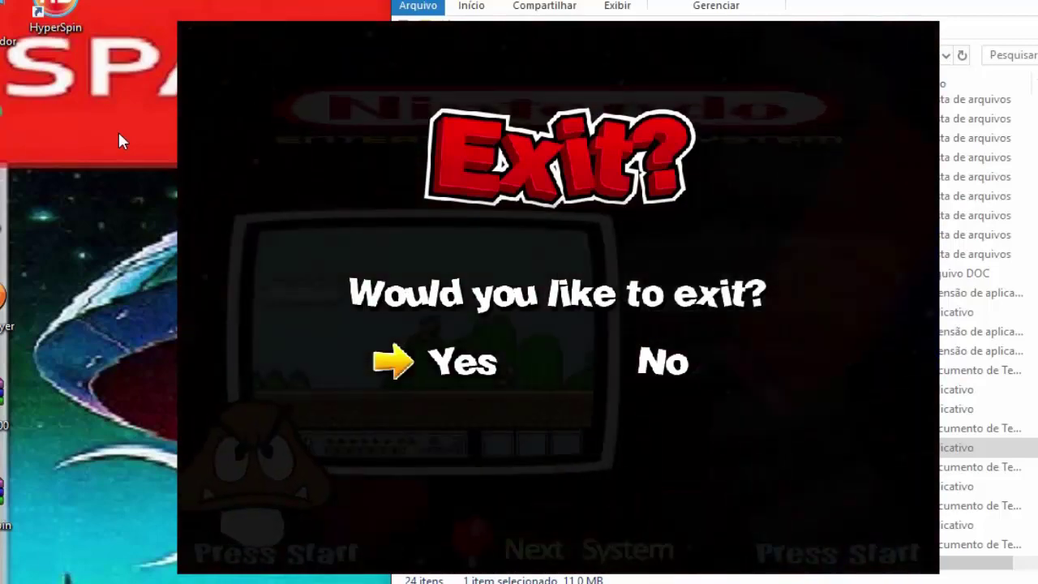
pyautogui.press('Return')
# Open the Fonts folder inside RocketLauncher's Media folder.
pyautogui.doubleClick(570, 217)
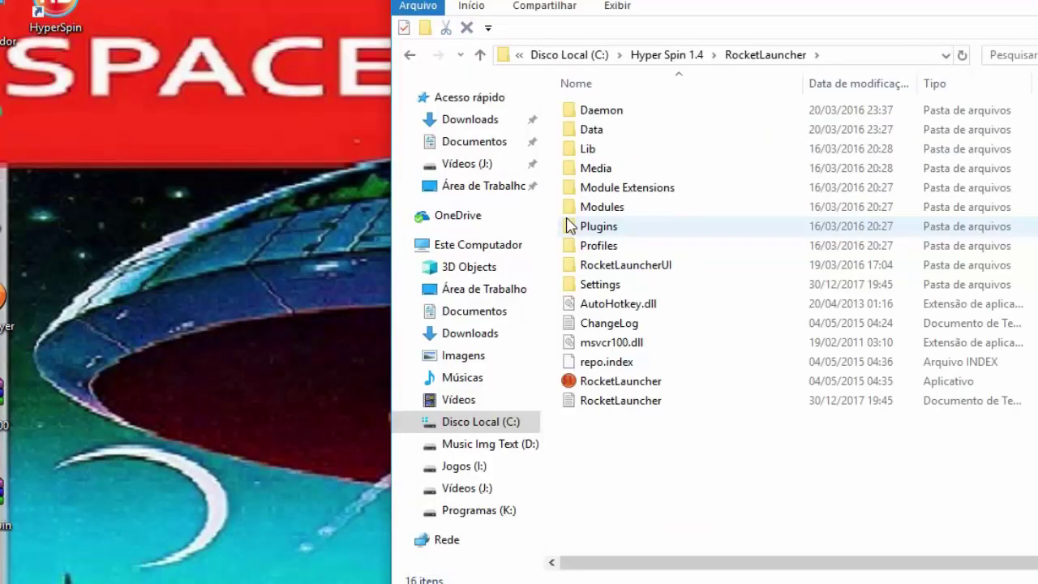
pyautogui.click(584, 266)
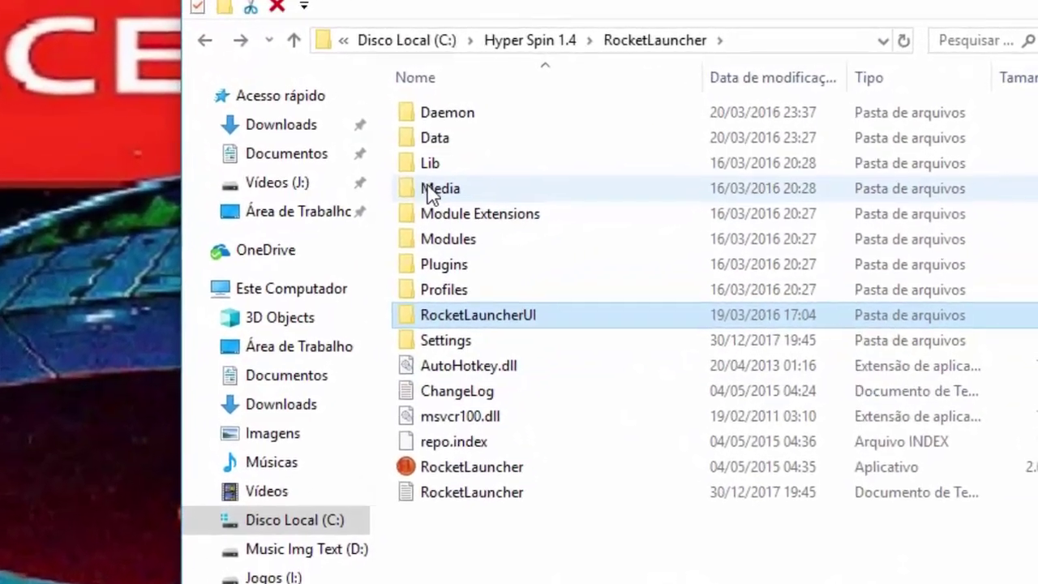
pyautogui.doubleClick(429, 192)
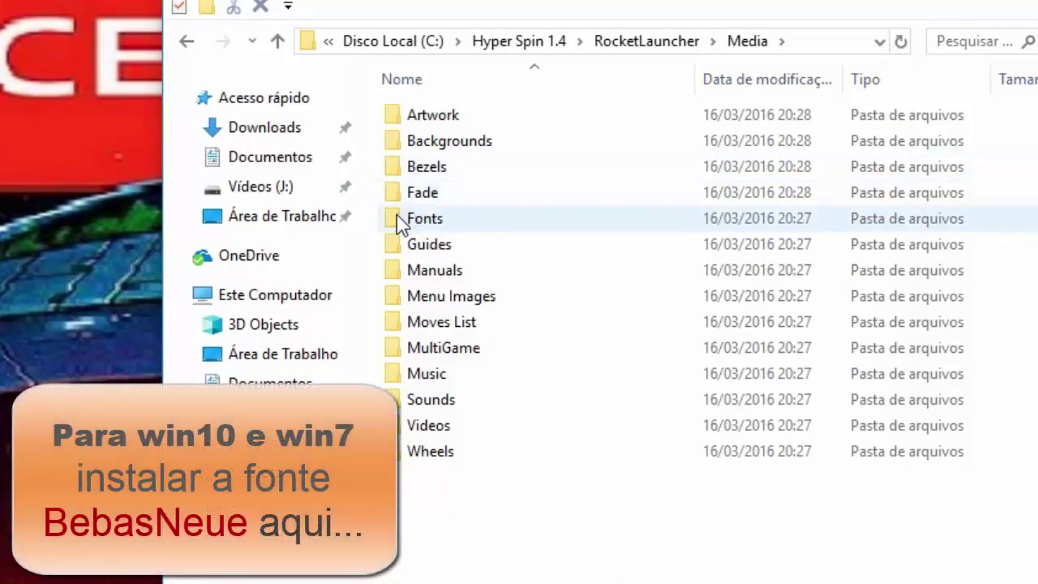
pyautogui.doubleClick(418, 219)
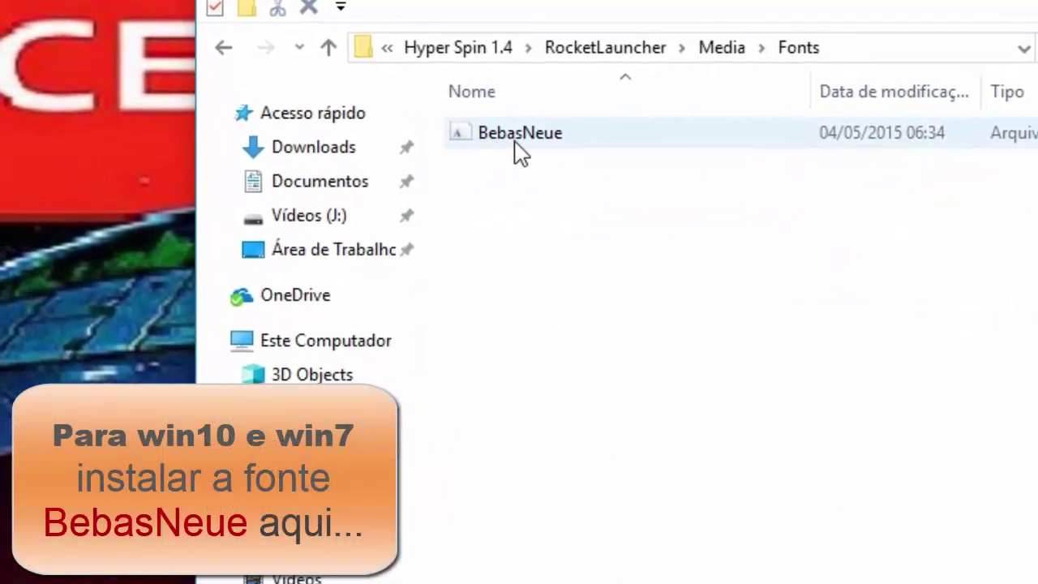
# Install the BebasNeue font and close its preview.
pyautogui.doubleClick(471, 145)
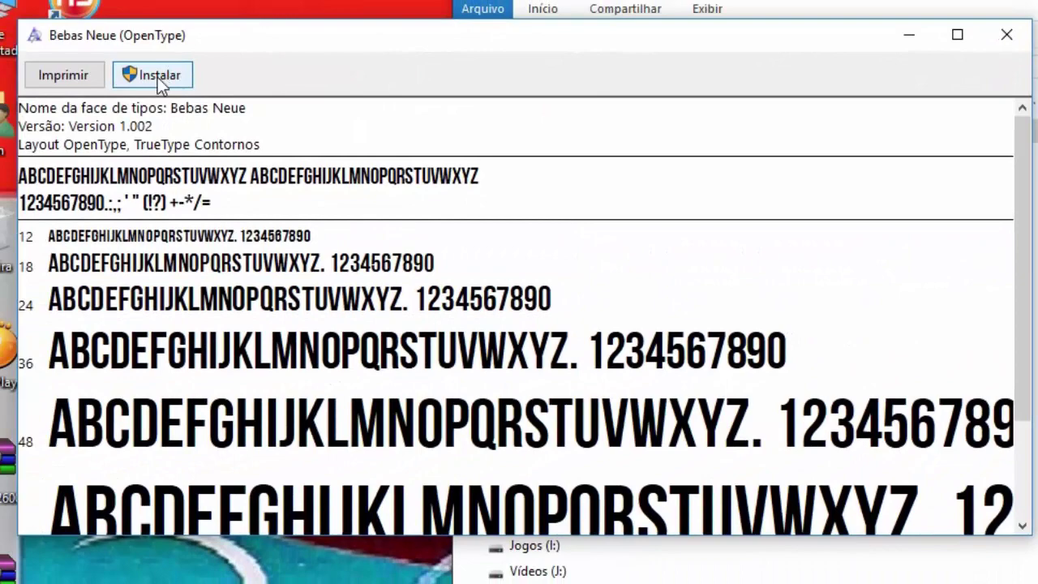
pyautogui.click(157, 77)
pyautogui.click(1006, 35)
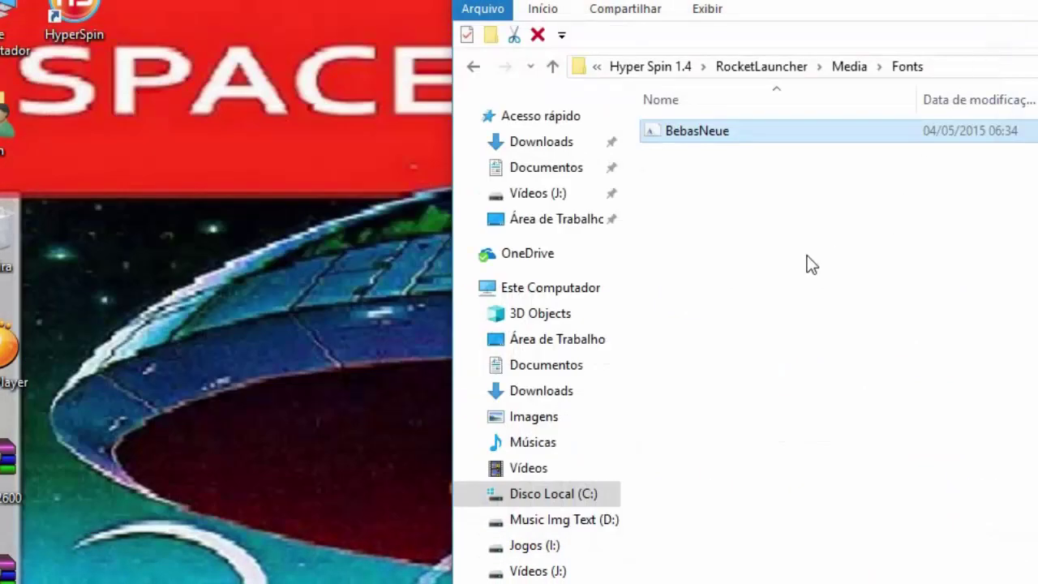
# Return from the Fonts folder to the Hyper Spin 1.4 folder.
pyautogui.click(811, 265)
pyautogui.click(475, 67)
pyautogui.click(475, 67)
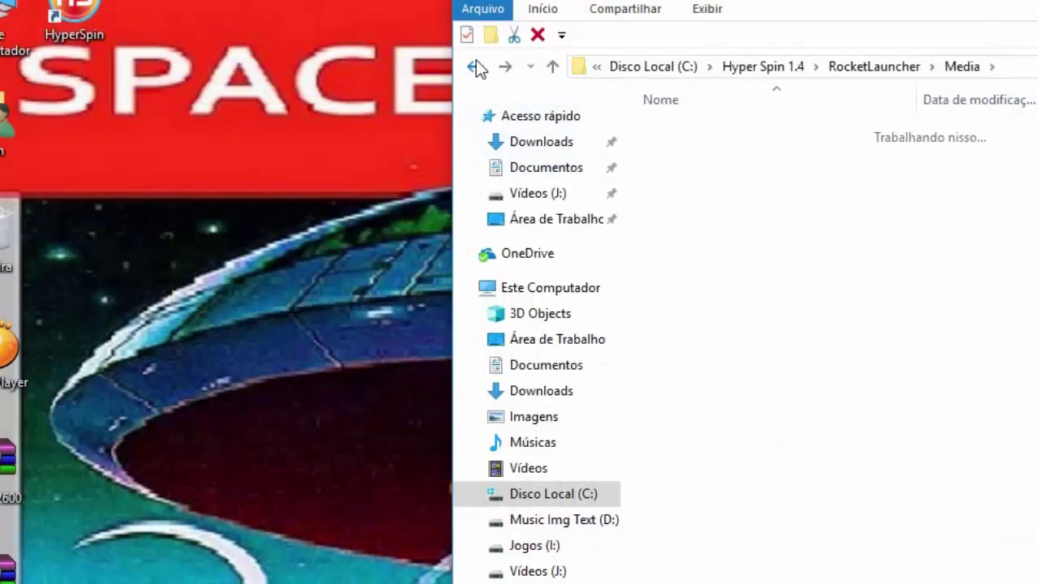
pyautogui.click(475, 68)
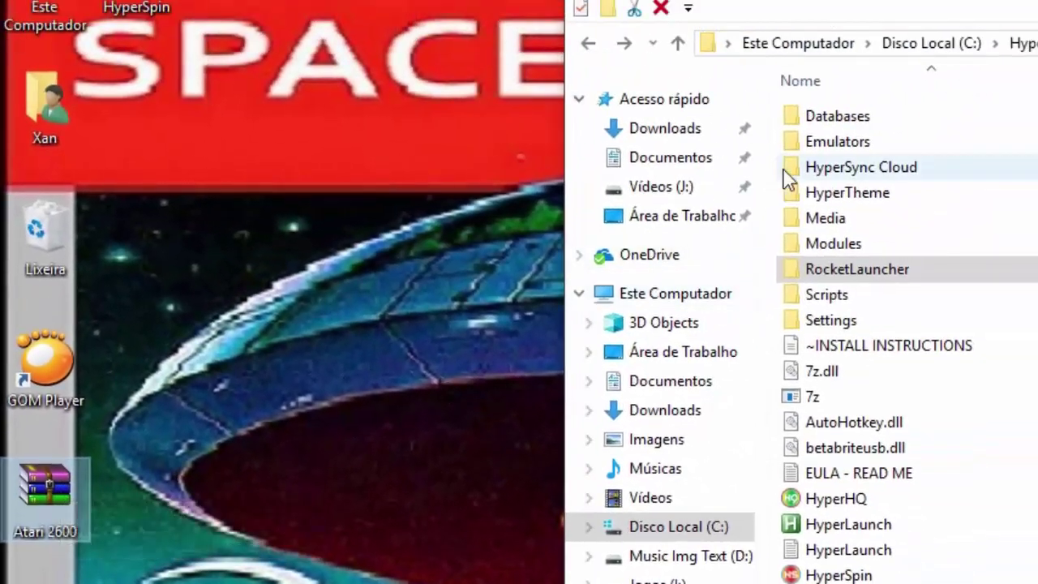
# Extract the Atari 2600 archive on the desktop and move the extracted folder into Hyper Spin 1.4's Emulators folder.
pyautogui.doubleClick(799, 144)
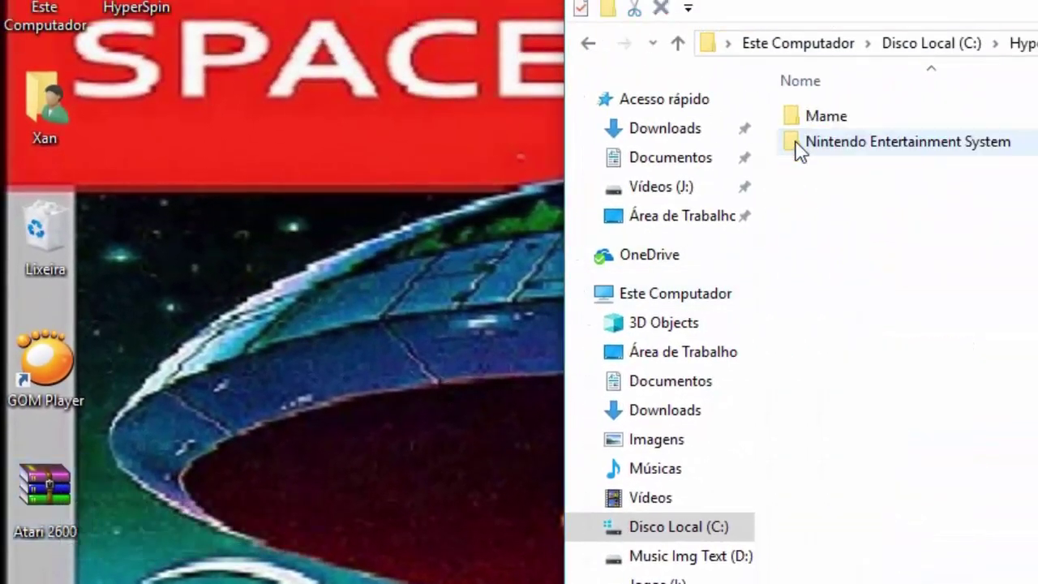
pyautogui.rightClick(50, 486)
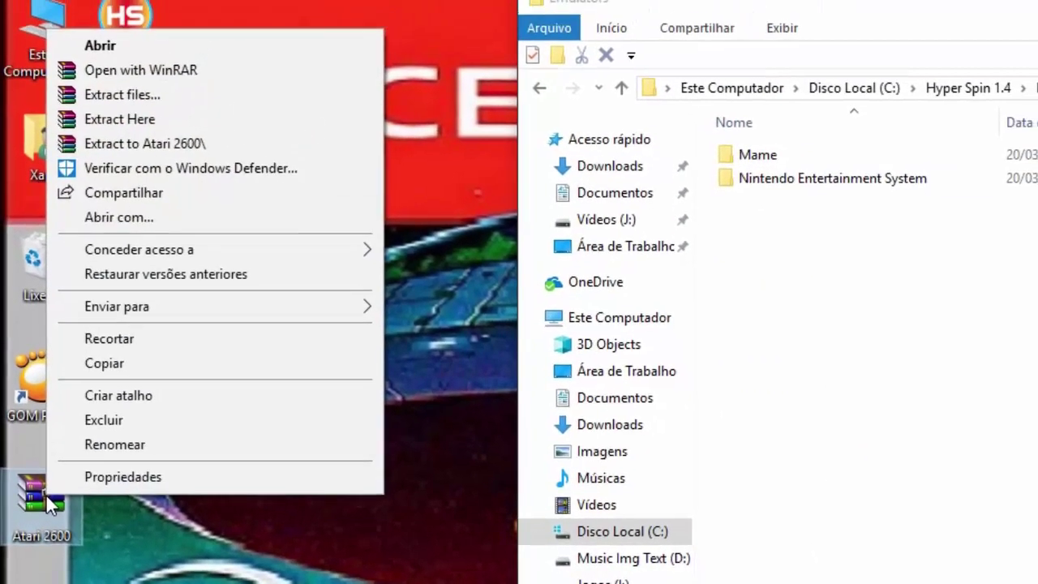
pyautogui.click(149, 119)
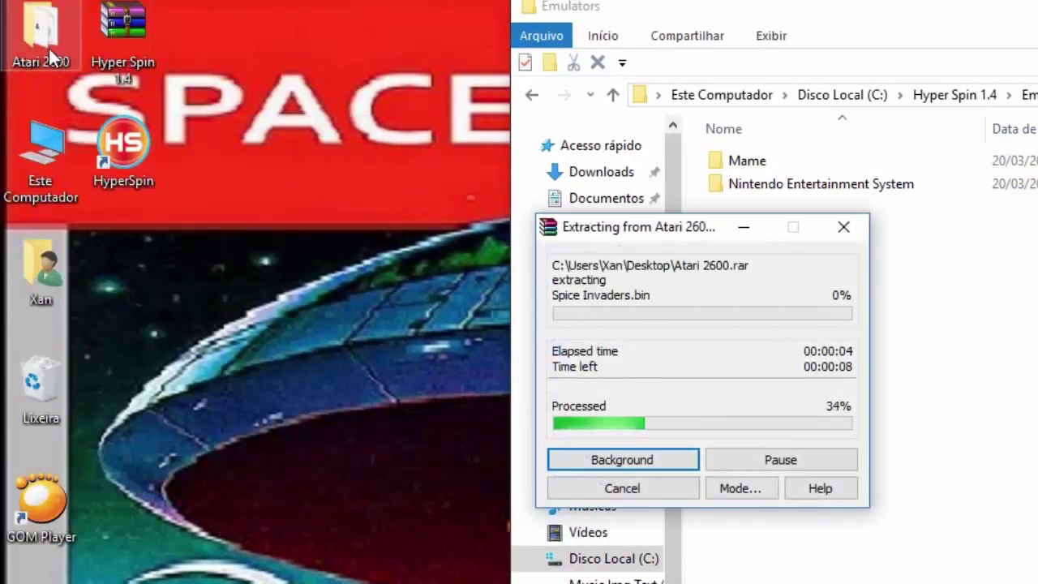
pyautogui.click(49, 48)
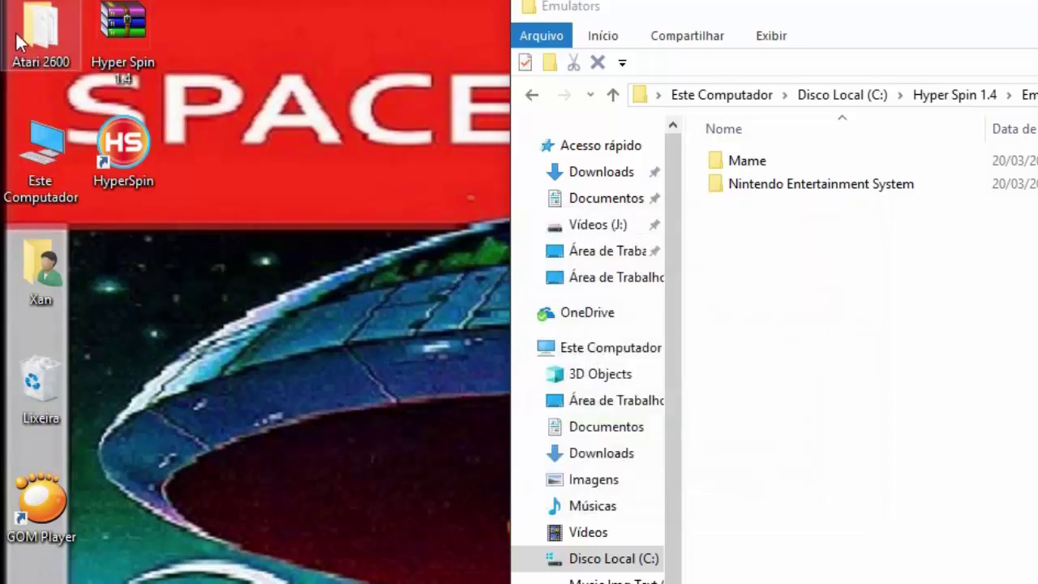
pyautogui.moveTo(41, 35); pyautogui.dragTo(841, 307)
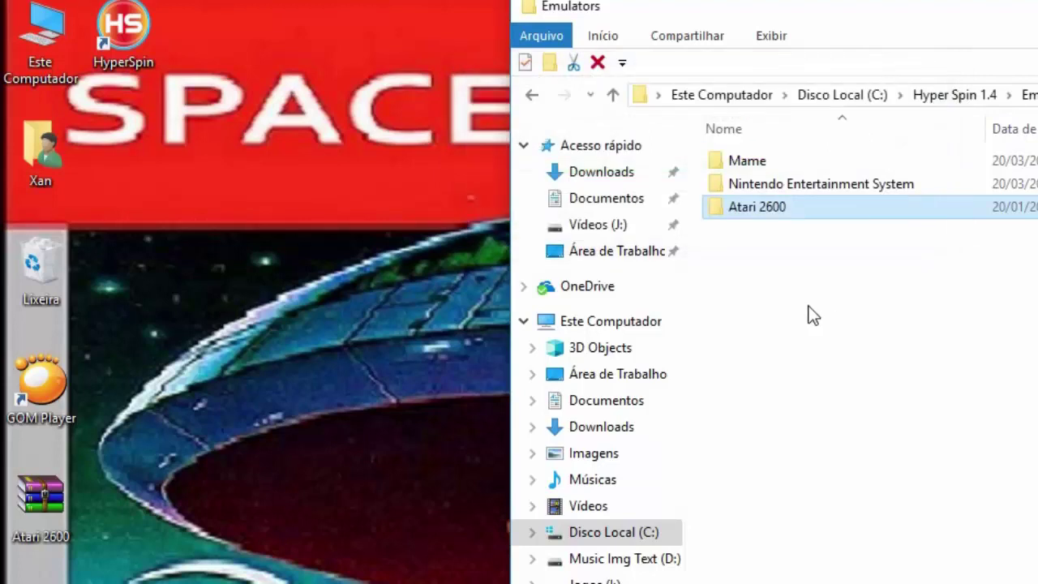
# Rename the Atari 2600 application inside the Atari 2600 emulator folder to Stella.
pyautogui.doubleClick(722, 209)
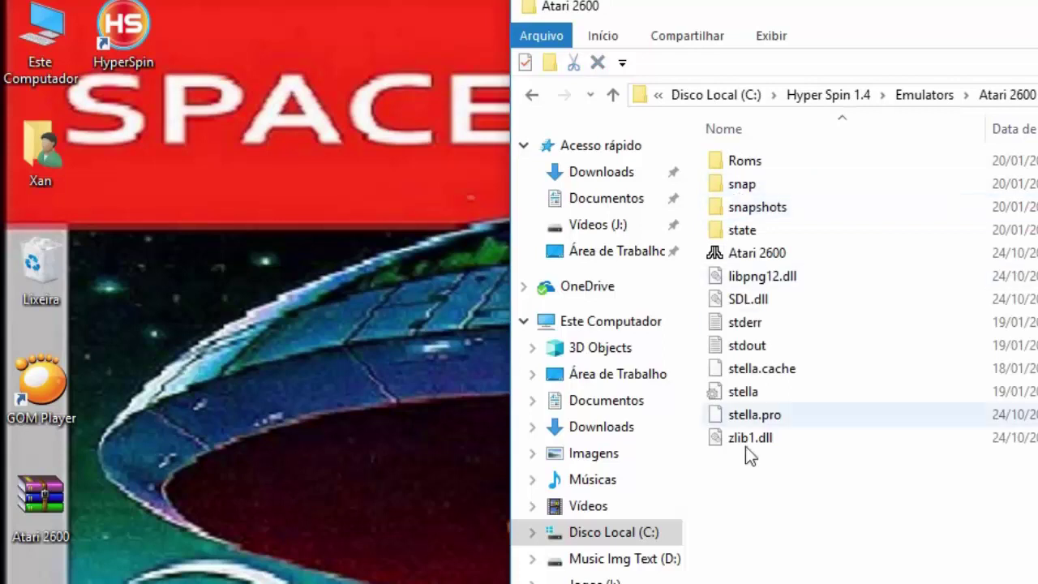
pyautogui.click(736, 256)
pyautogui.click(756, 254)
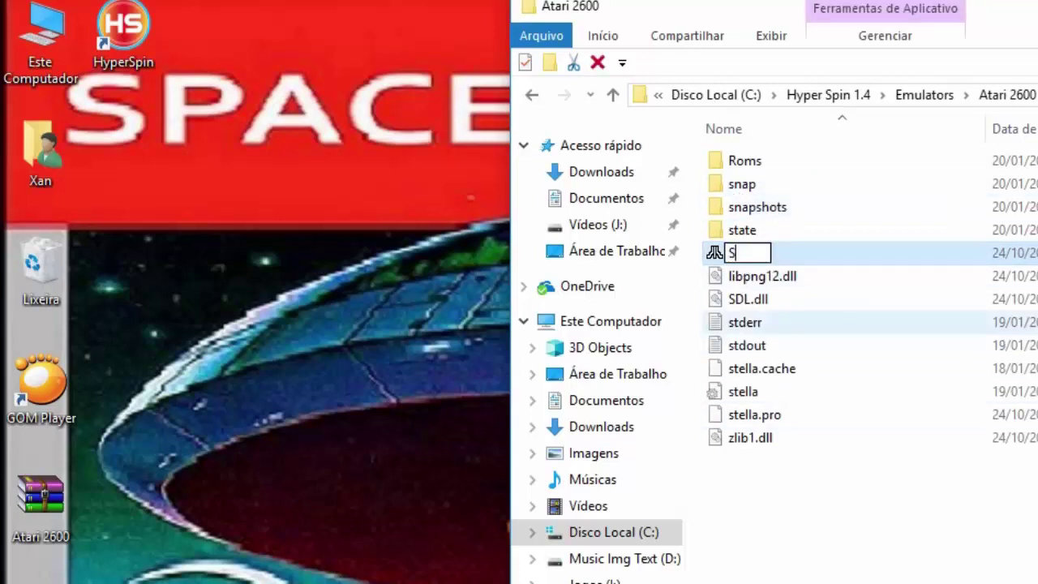
pyautogui.write('Stella')
pyautogui.click(776, 532)
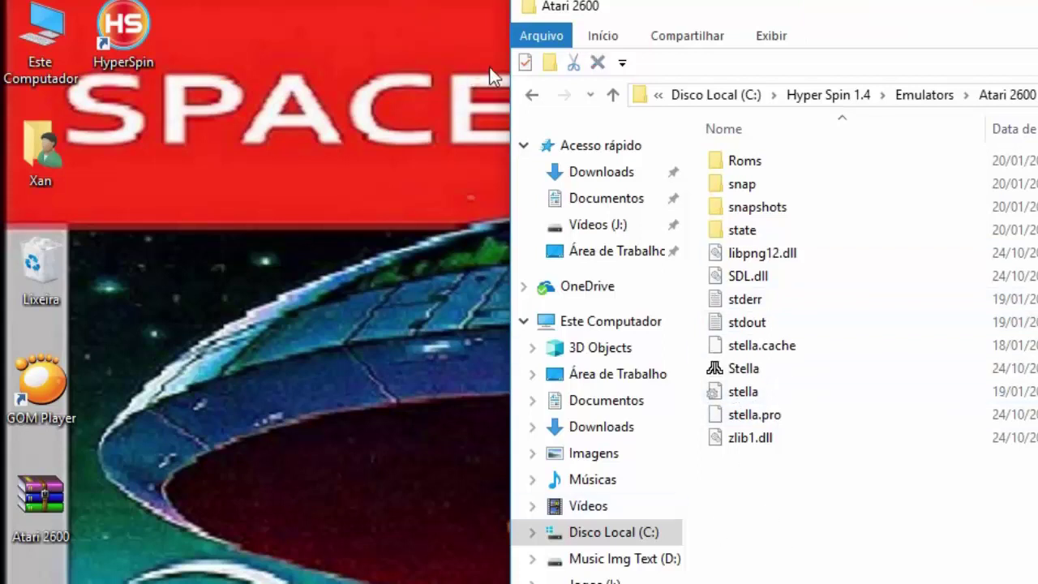
# Return to the Hyper Spin 1.4 folder and launch HyperHQ.
pyautogui.click(531, 95)
pyautogui.click(531, 96)
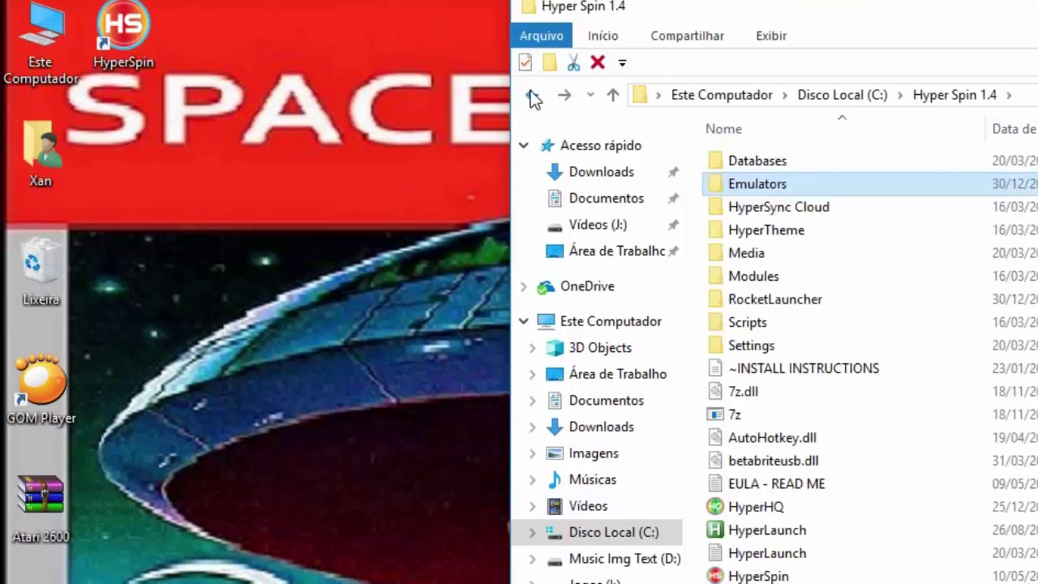
pyautogui.click(722, 511)
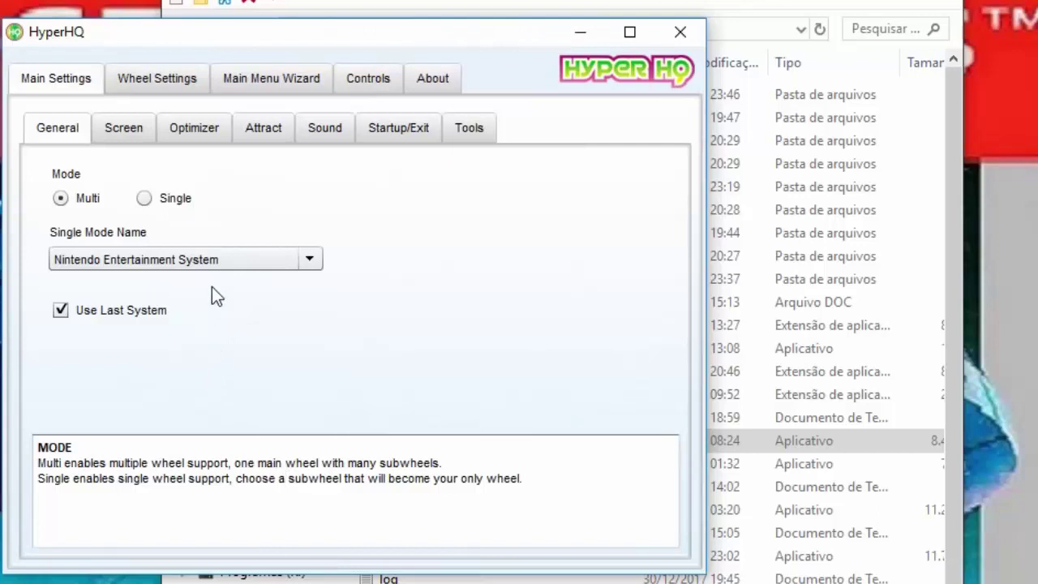
# Check which wheels are available in HyperHQ's wheel settings, then return to the main settings.
pyautogui.click(175, 81)
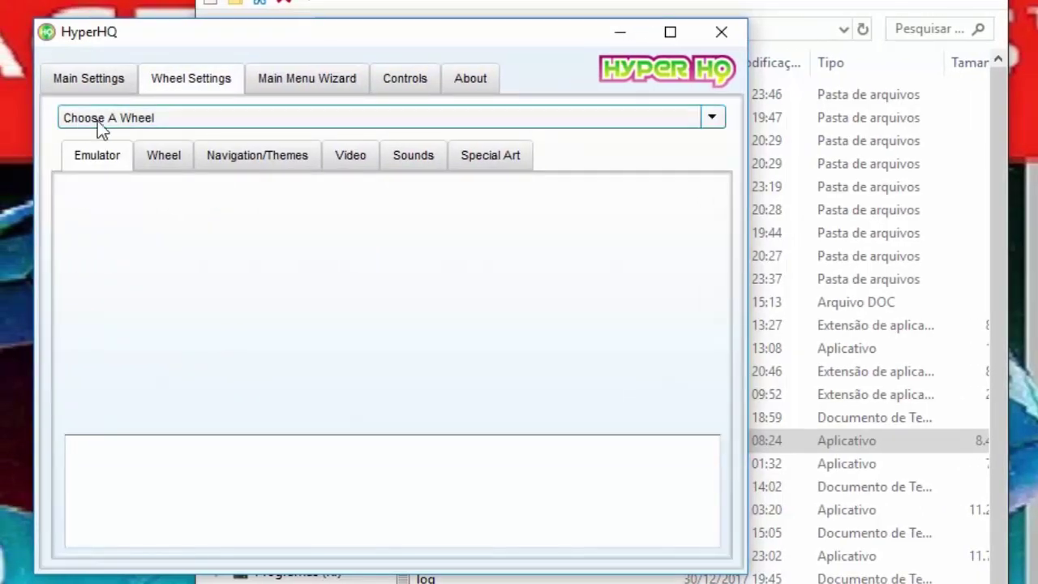
pyautogui.click(139, 128)
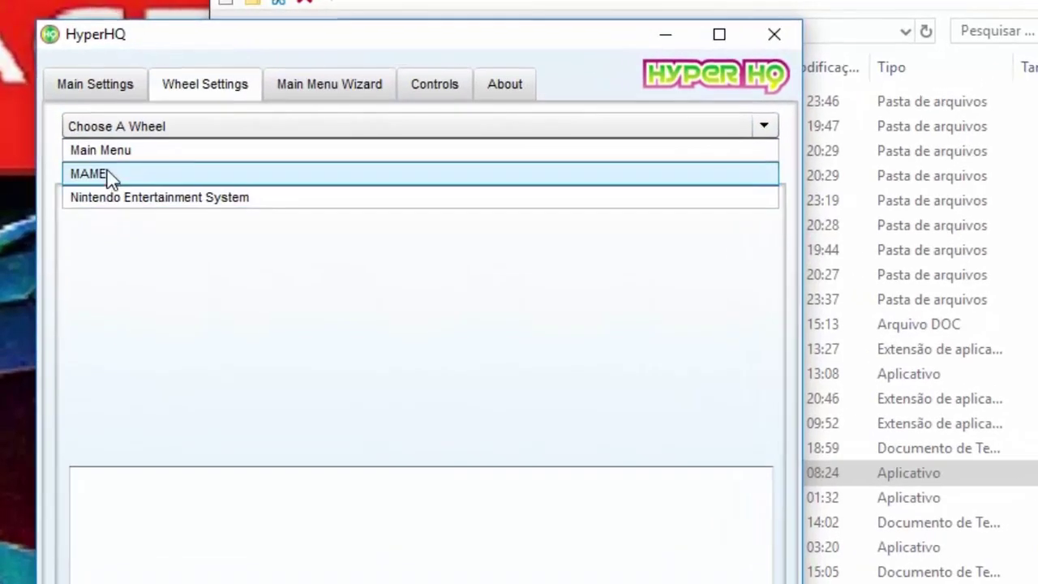
pyautogui.click(170, 268)
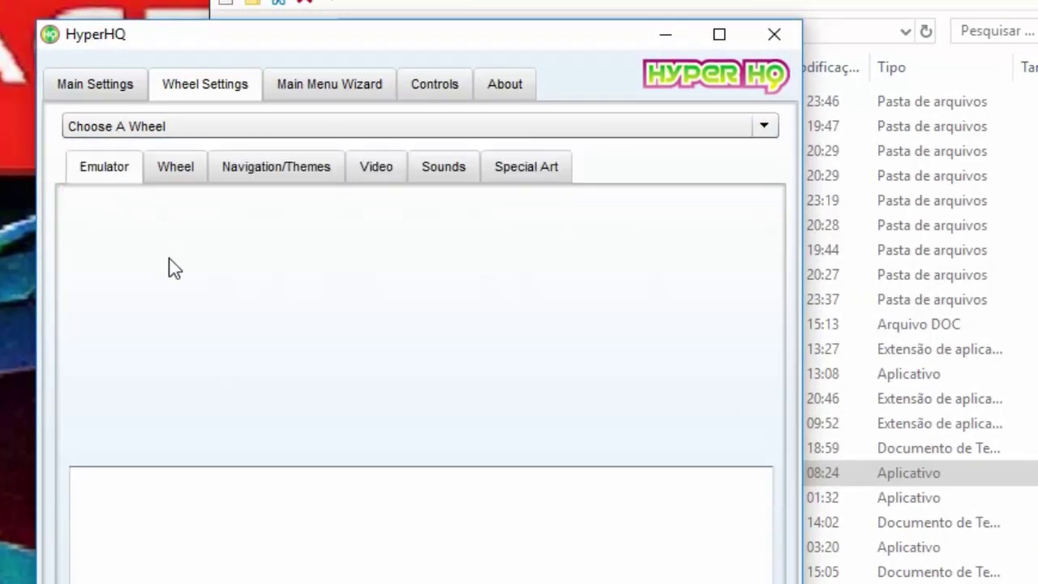
pyautogui.click(140, 89)
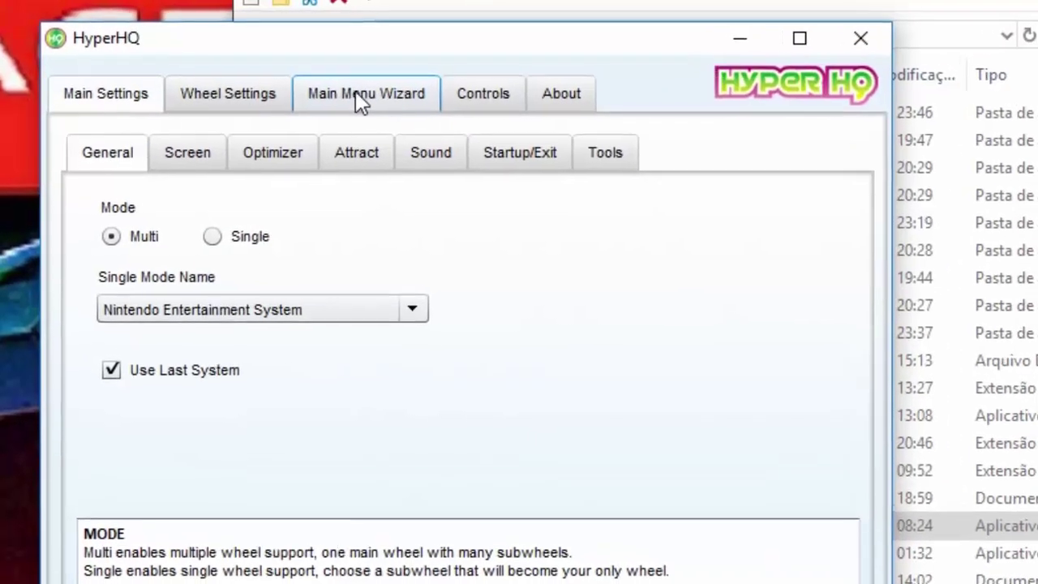
# Start adding a new Main Menu item in HyperHQ's wizard and name it Atari 2600.
pyautogui.click(409, 109)
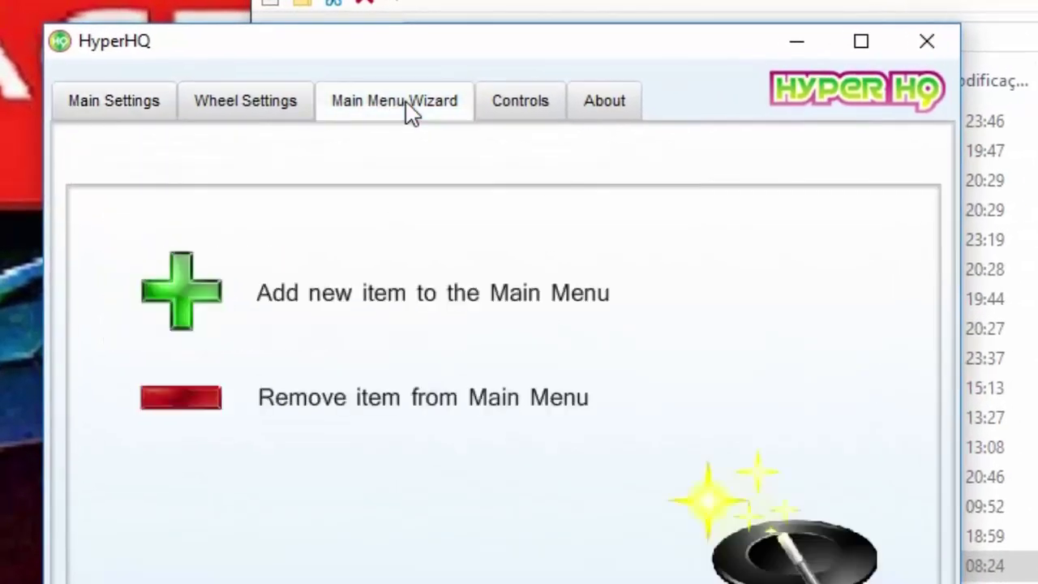
pyautogui.click(218, 294)
pyautogui.click(279, 338)
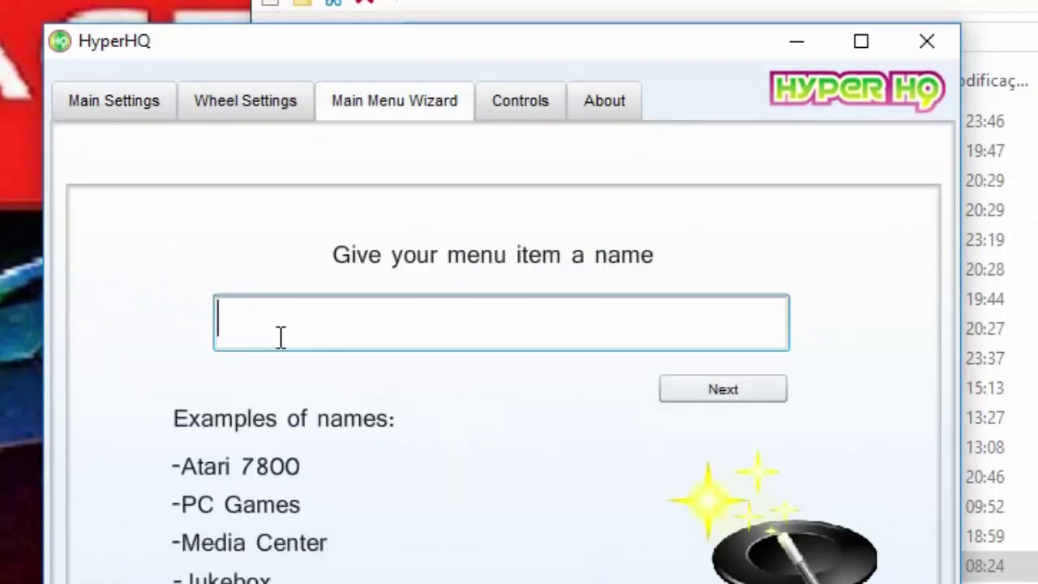
pyautogui.write('A')
pyautogui.write('ta')
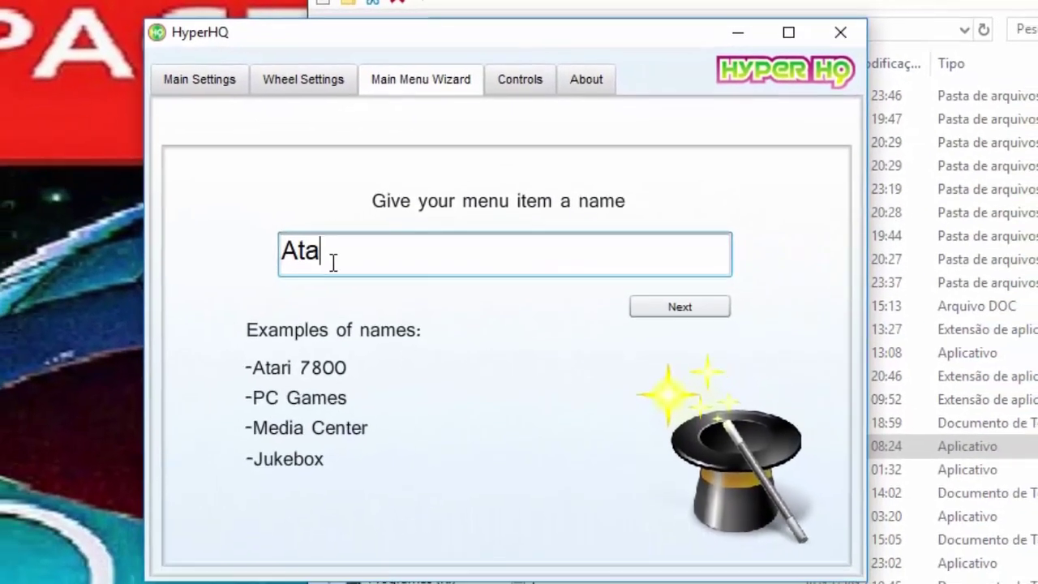
pyautogui.write('ri 2')
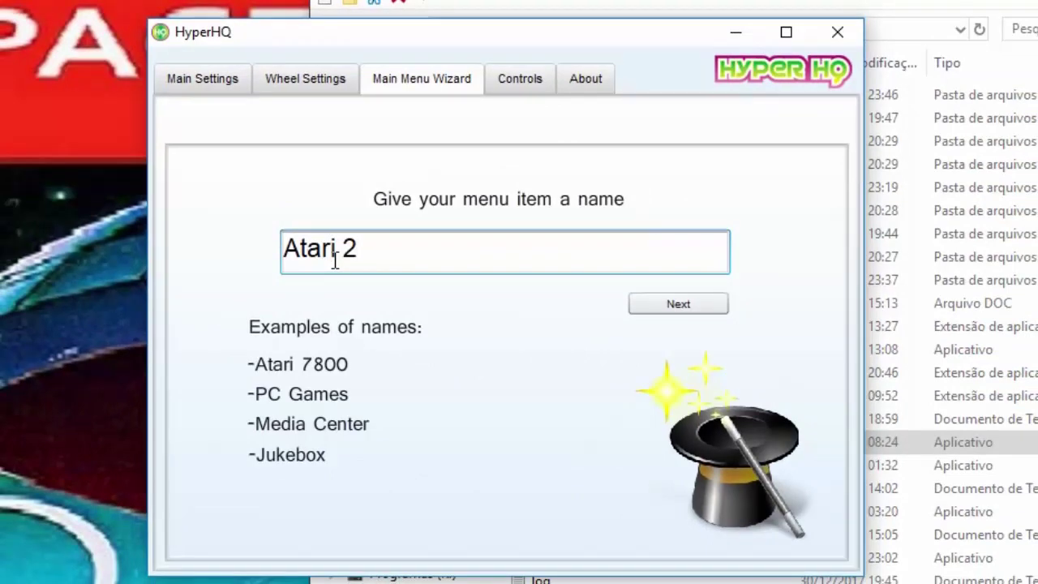
pyautogui.write('600')
pyautogui.click(689, 311)
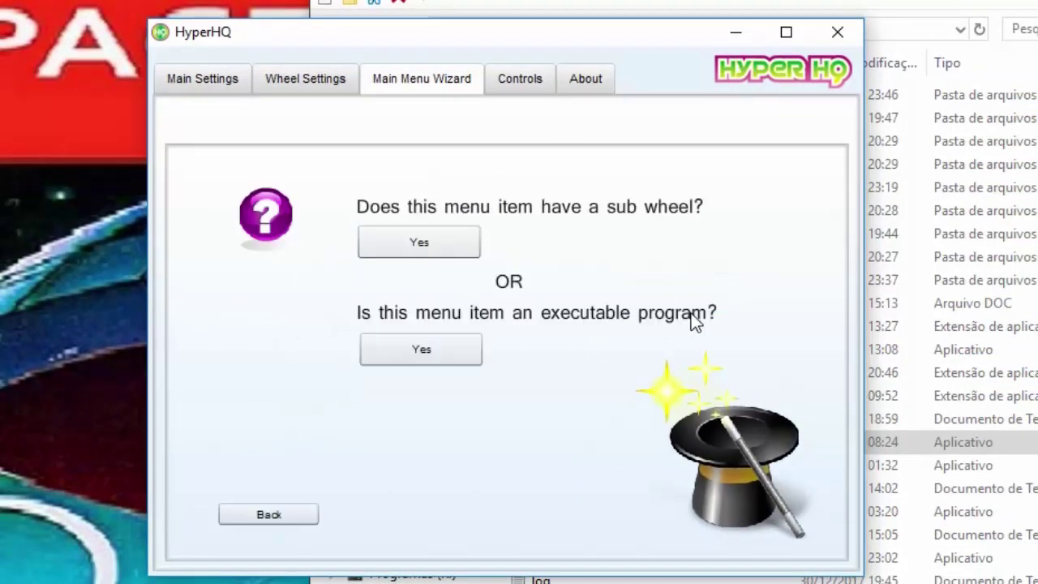
# Give the new menu item a sub wheel and add it after MAME in the Main Menu.
pyautogui.click(452, 242)
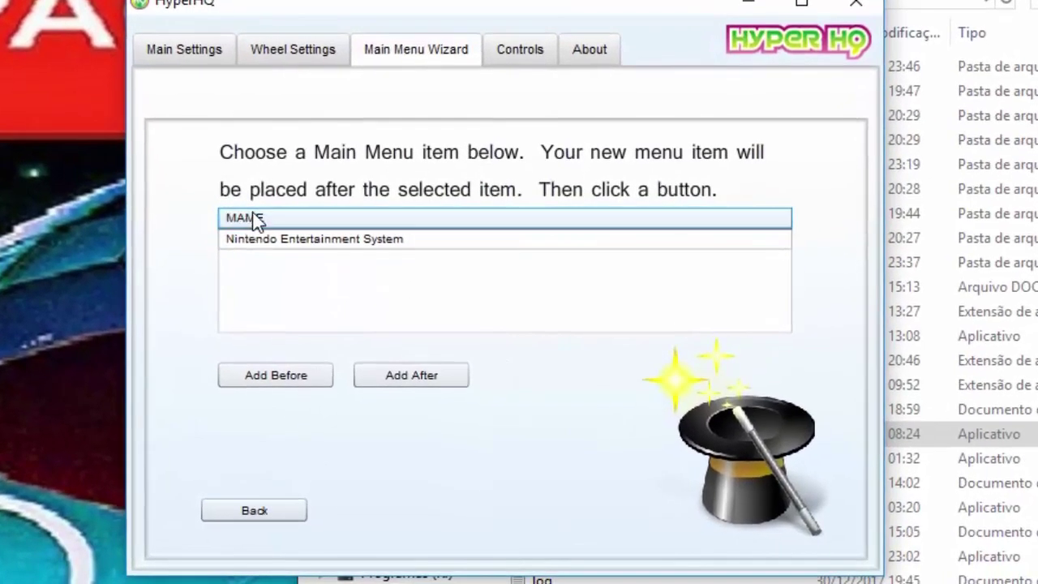
pyautogui.click(256, 219)
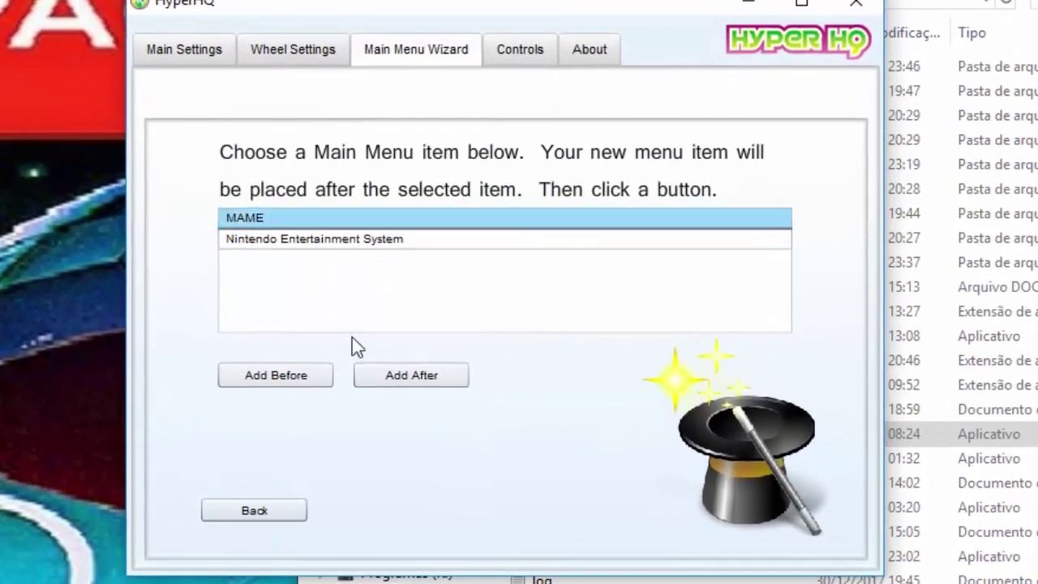
pyautogui.click(418, 378)
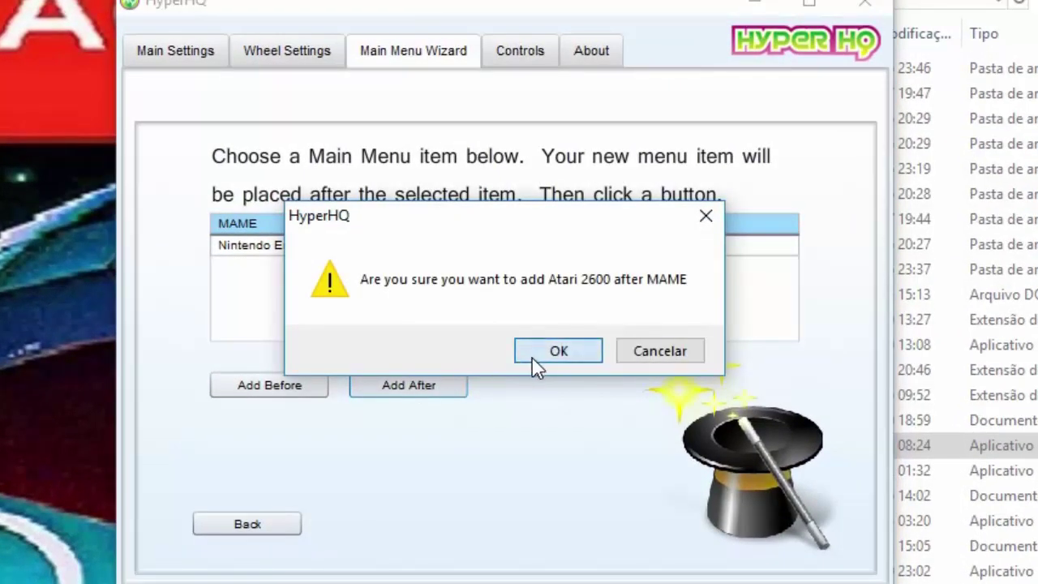
pyautogui.click(558, 351)
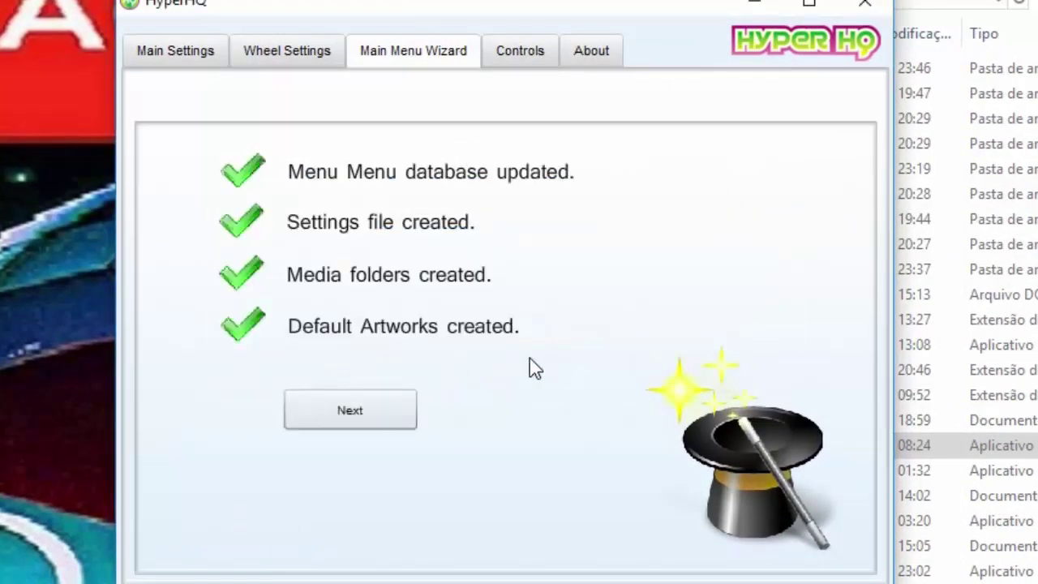
pyautogui.click(385, 419)
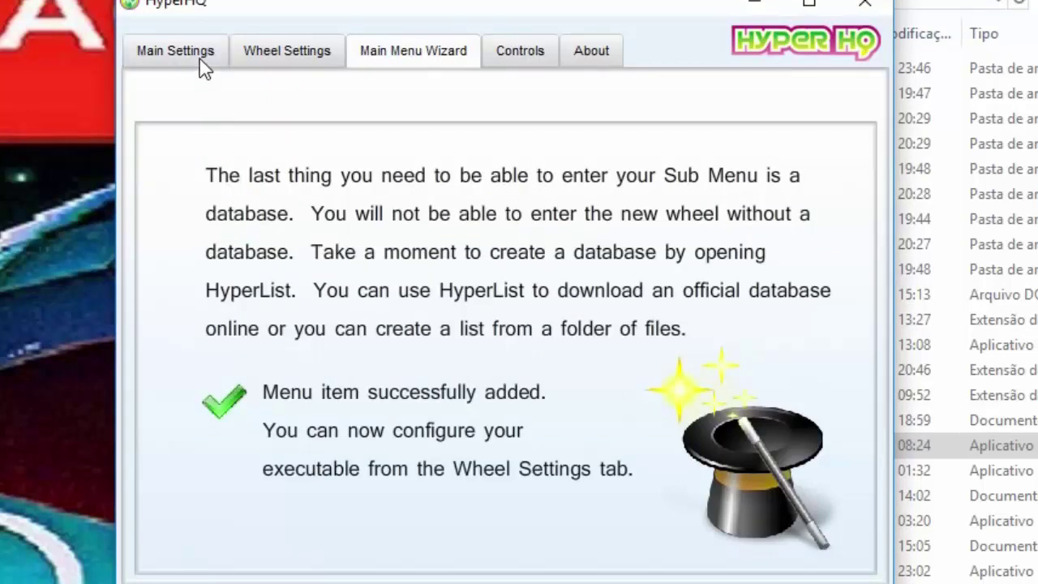
# Set the Atari 2600 wheel's executable to C:\Hyper Spin 1.4\Emulators\Atari 2600\Stella.exe.
pyautogui.click(201, 64)
pyautogui.click(271, 61)
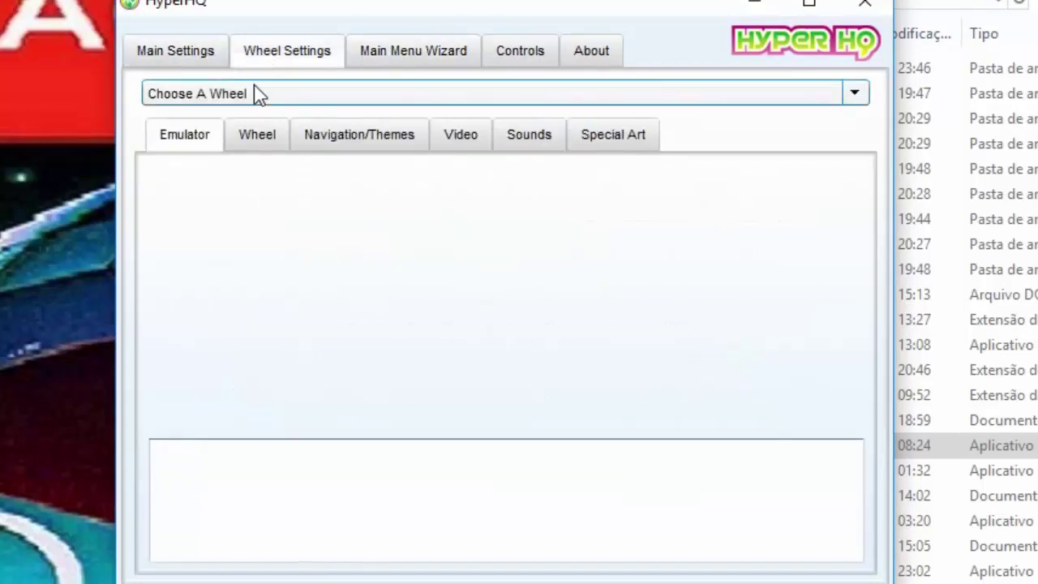
pyautogui.click(255, 92)
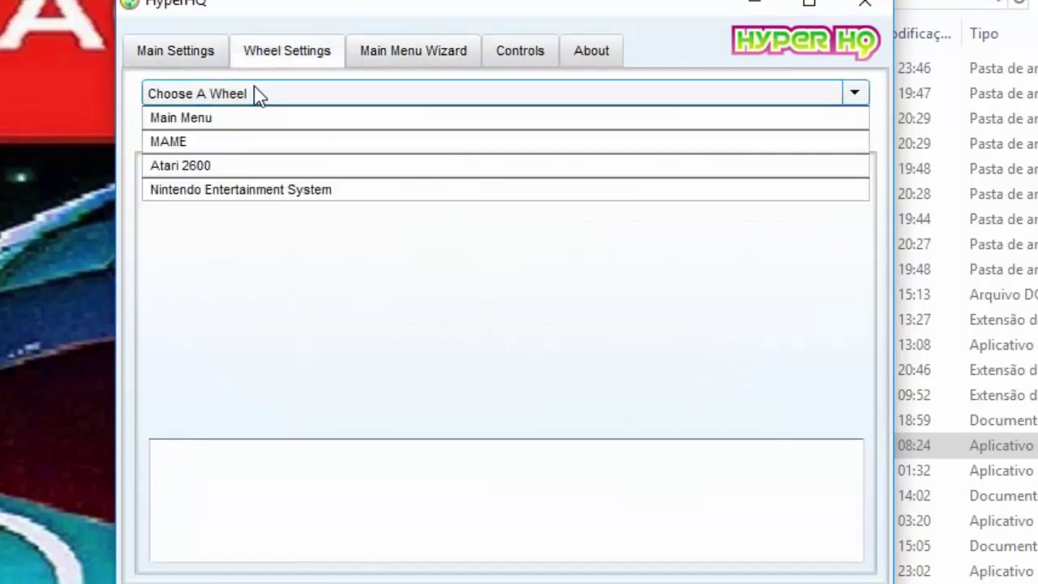
pyautogui.click(185, 172)
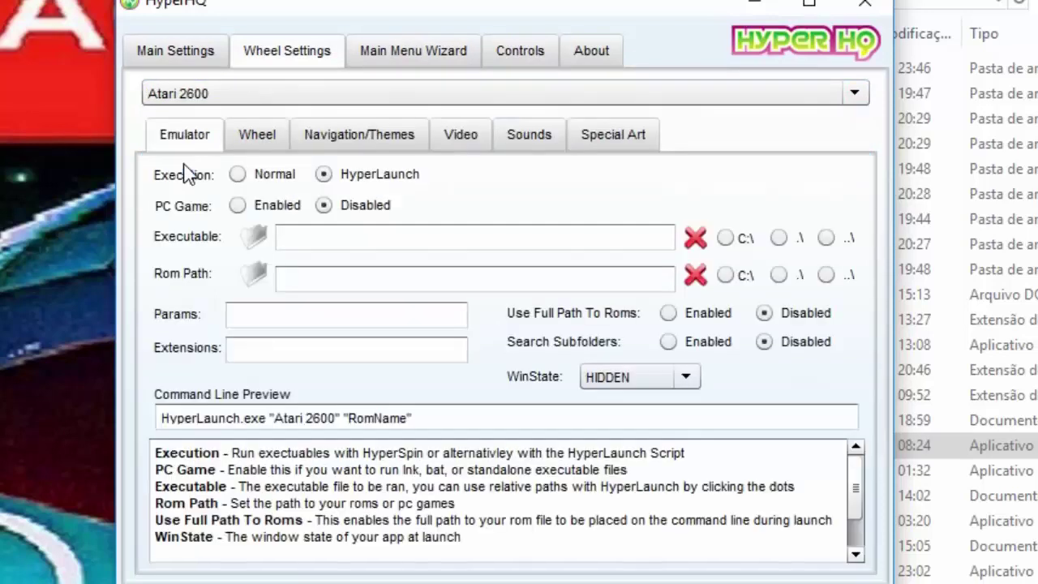
pyautogui.click(258, 240)
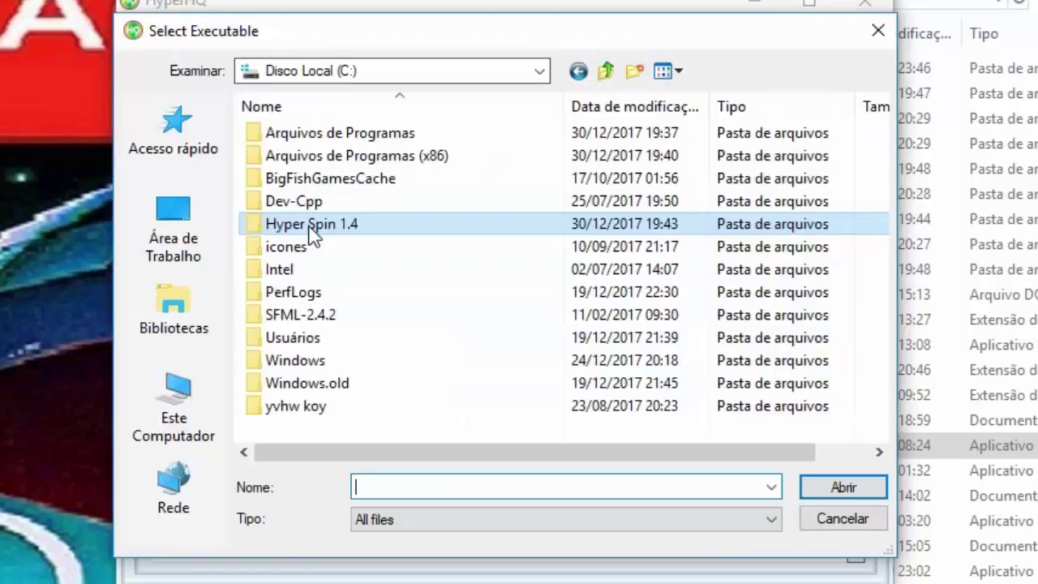
pyautogui.doubleClick(301, 222)
pyautogui.doubleClick(314, 161)
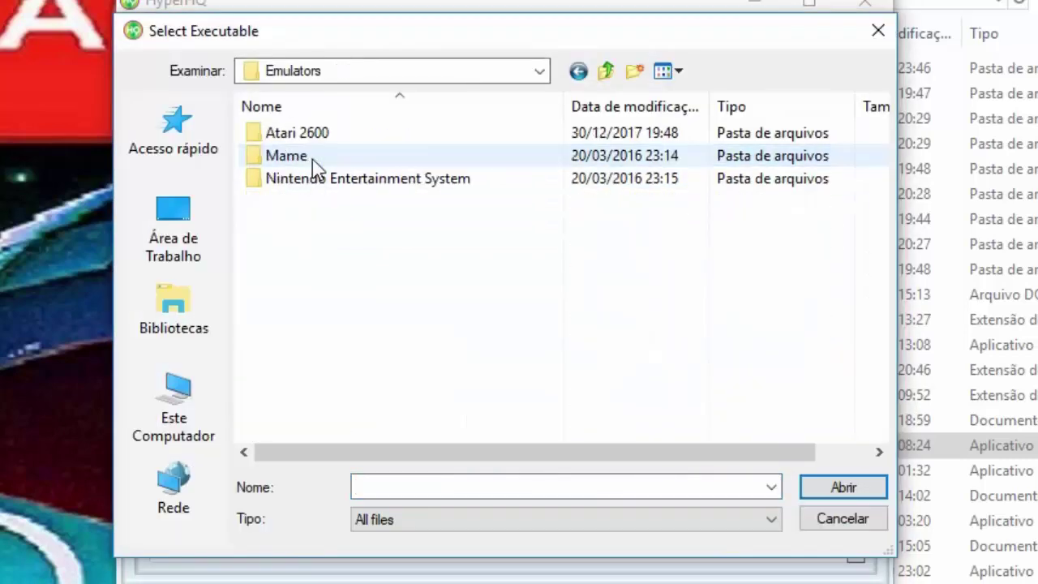
pyautogui.doubleClick(292, 137)
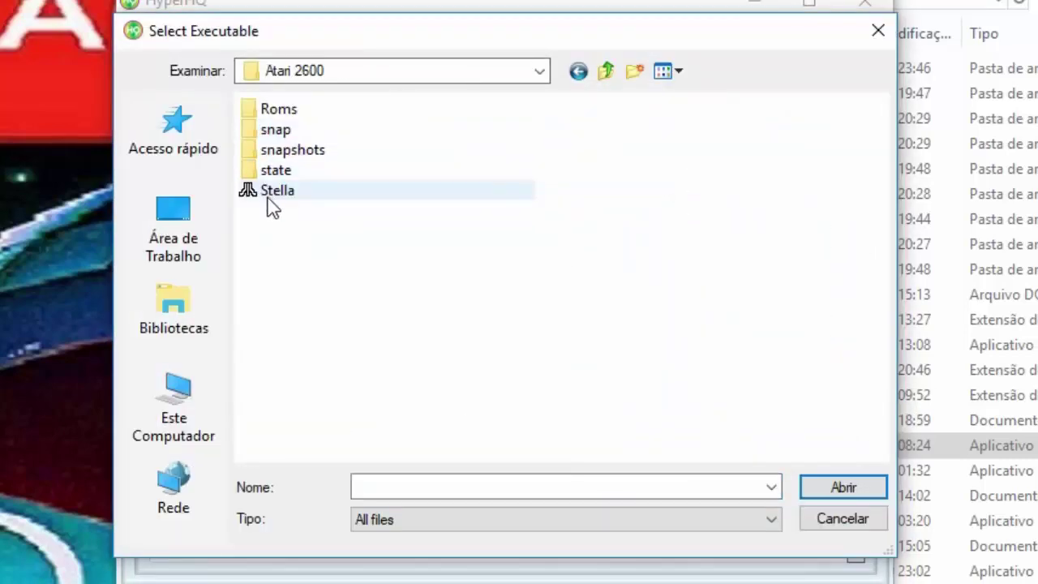
pyautogui.doubleClick(256, 204)
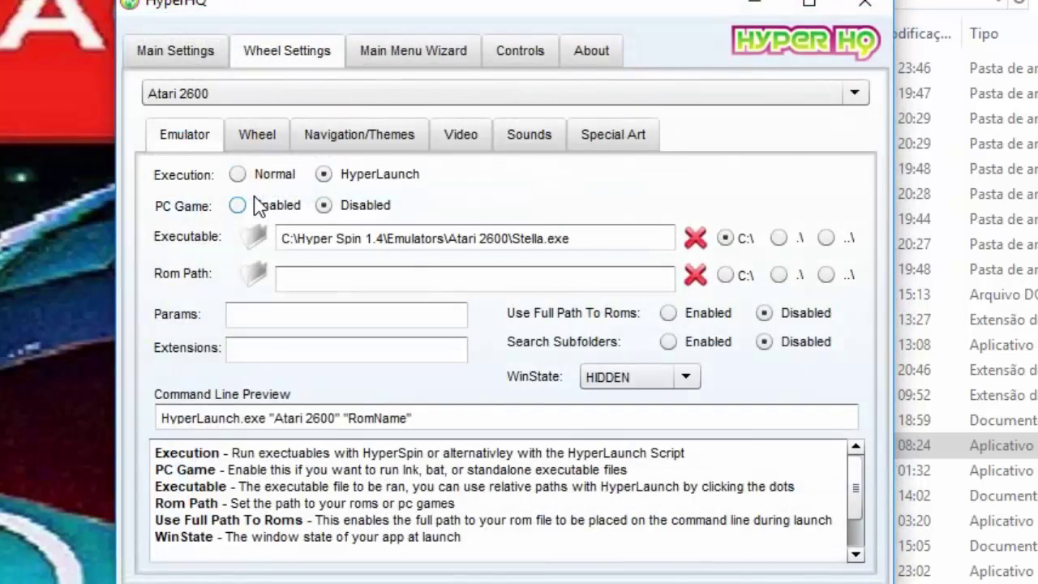
# Set the Atari 2600 wheel's ROM path to C:\Hyper Spin 1.4\Emulators\Atari 2600\Roms\ and its ROM extension to bin.
pyautogui.click(256, 275)
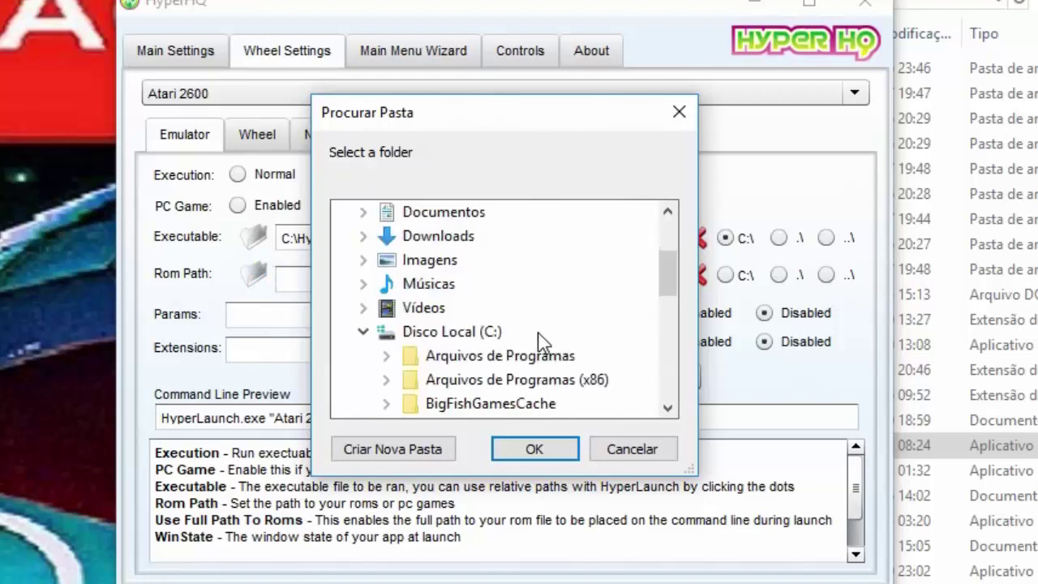
pyautogui.scroll(-1, 539, 337)
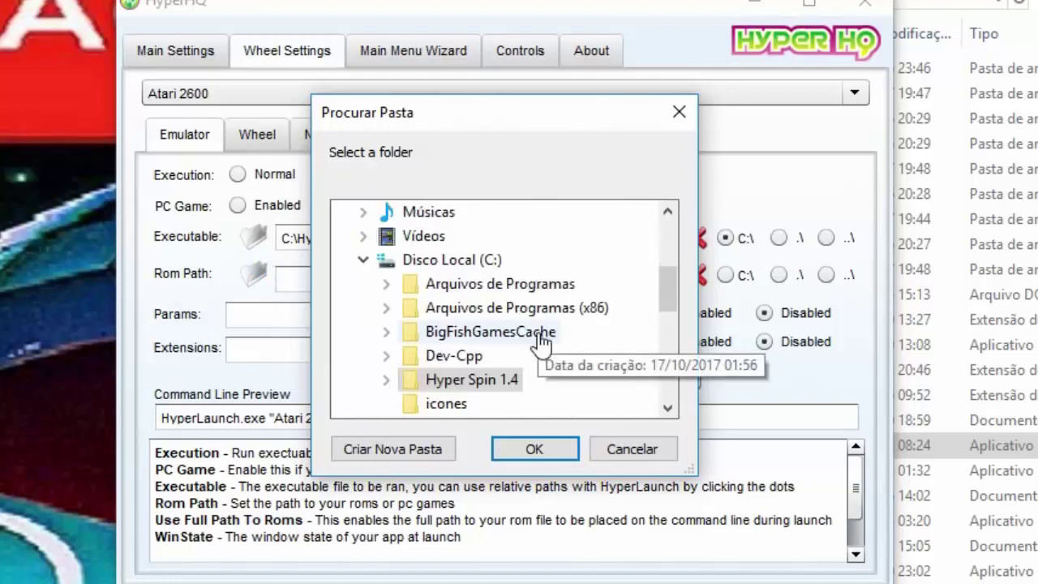
pyautogui.doubleClick(484, 382)
pyautogui.doubleClick(498, 261)
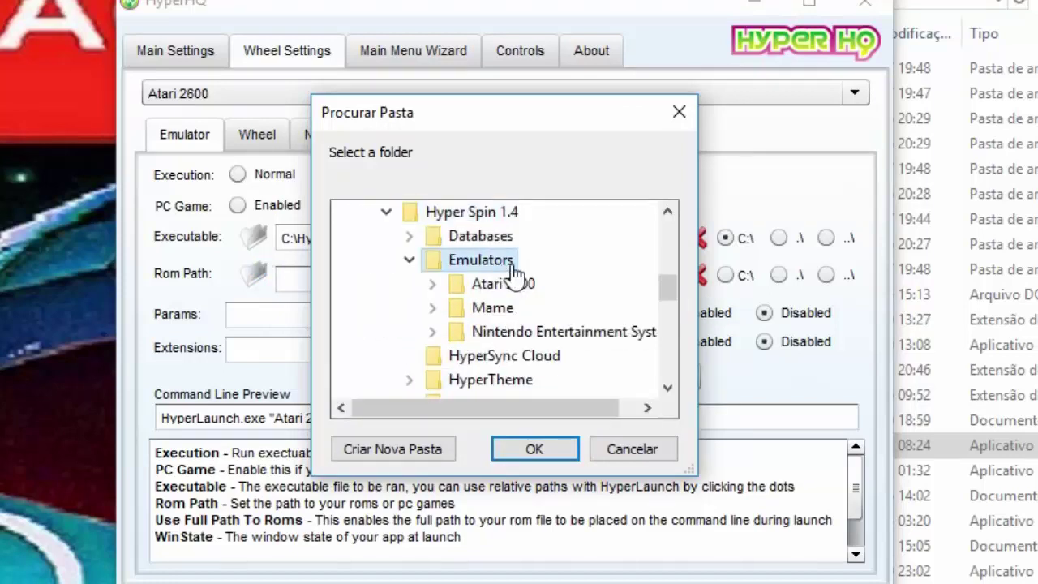
pyautogui.doubleClick(523, 291)
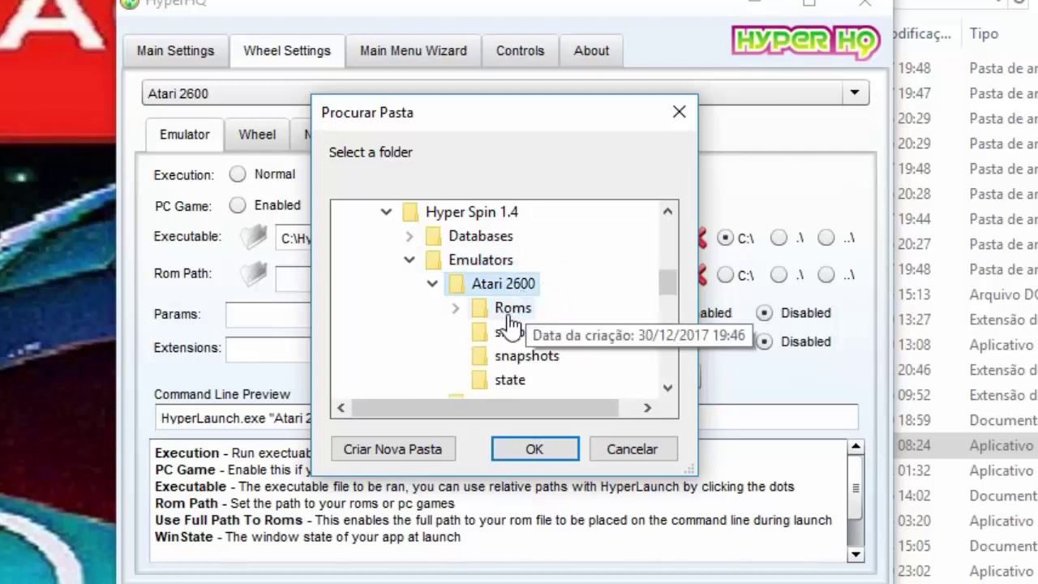
pyautogui.doubleClick(511, 310)
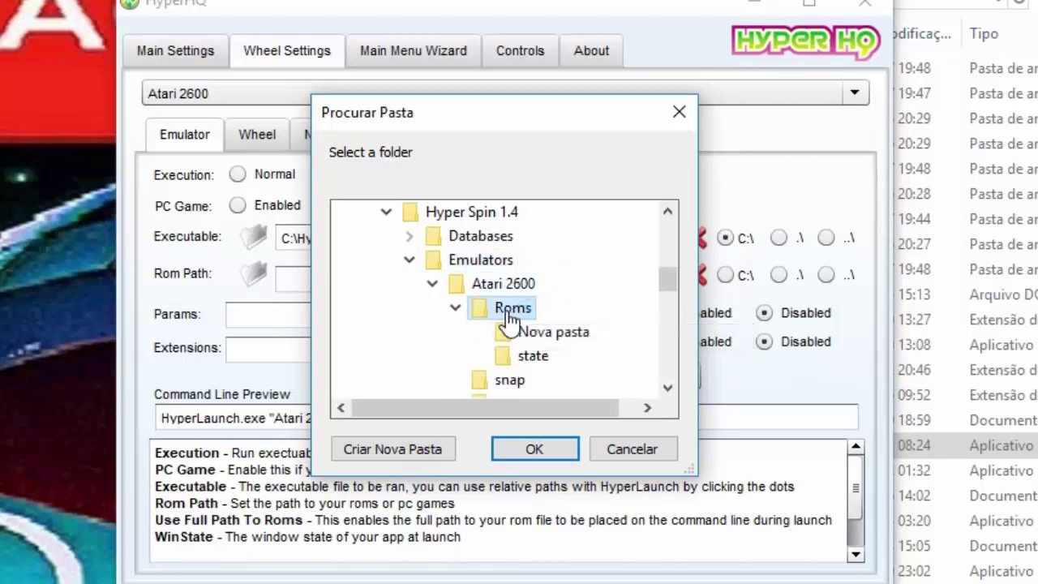
pyautogui.click(530, 449)
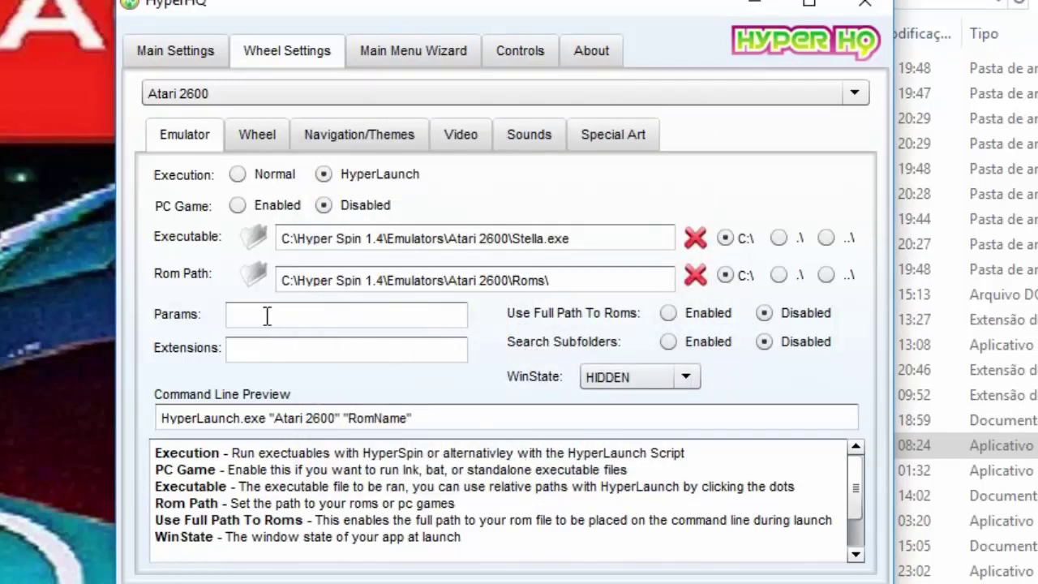
pyautogui.click(262, 347)
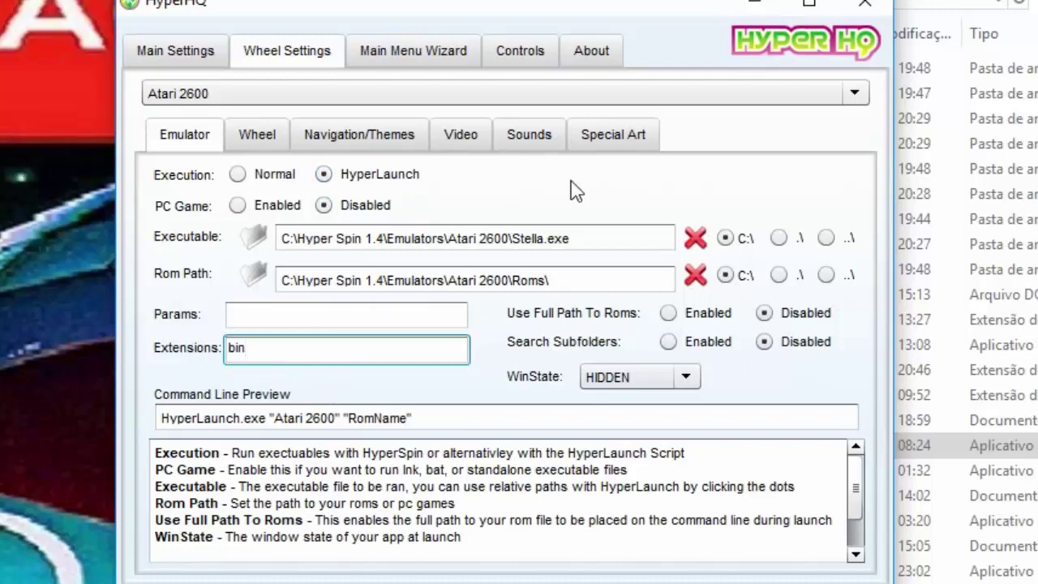
# Set the Atari 2600 wheel's flv video path to C:\Hyper Spin 1.4\Media\Atari 2600\Video\ and close HyperHQ.
pyautogui.click(452, 136)
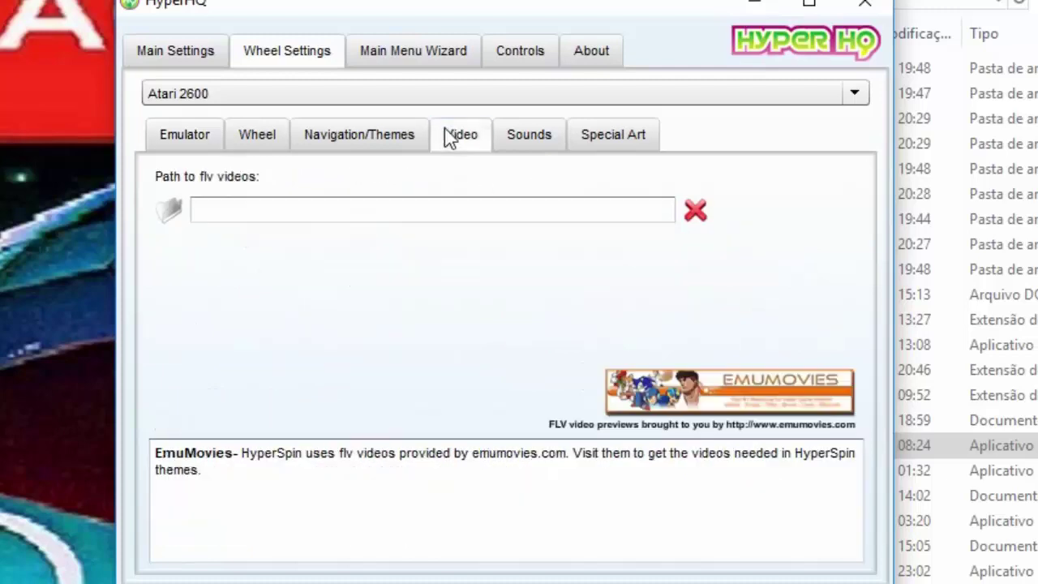
pyautogui.click(170, 211)
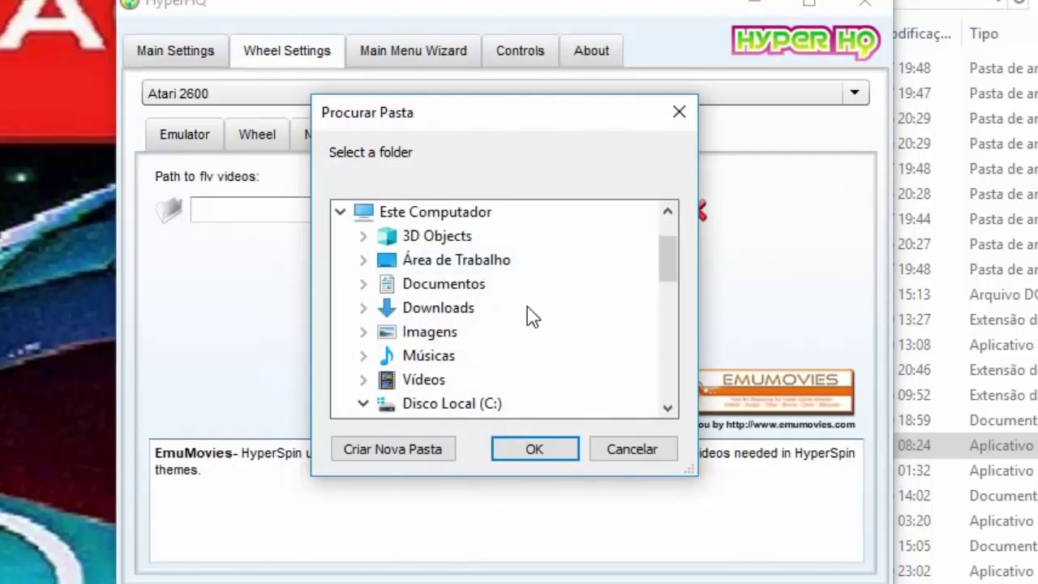
pyautogui.click(490, 405)
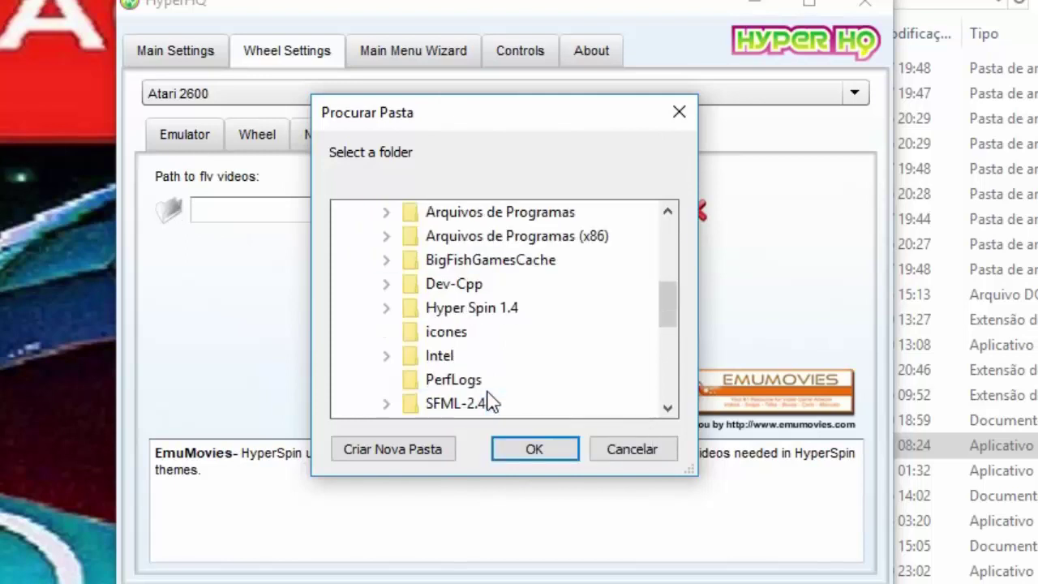
pyautogui.click(480, 310)
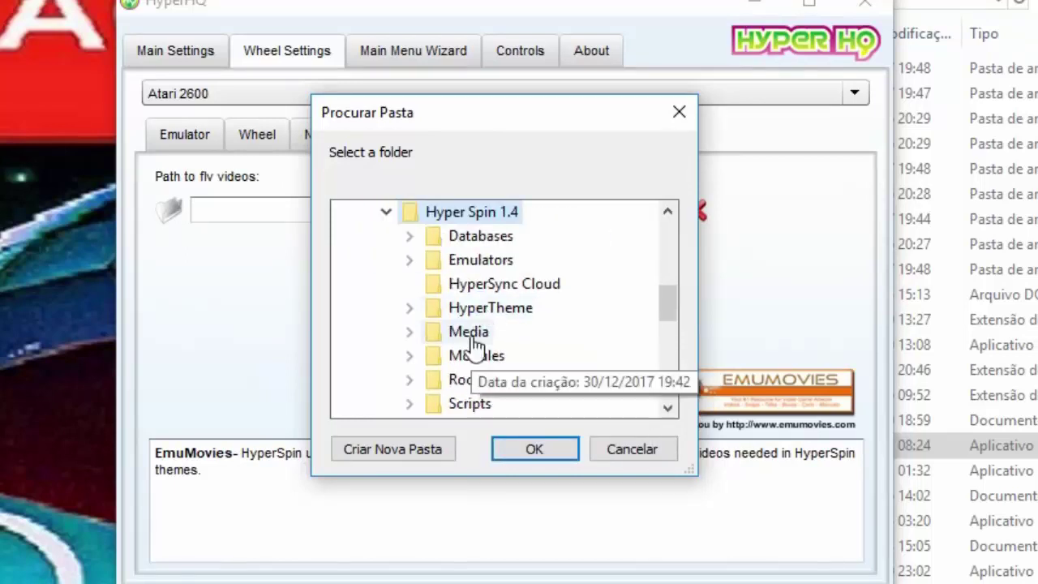
pyautogui.click(471, 332)
pyautogui.click(477, 288)
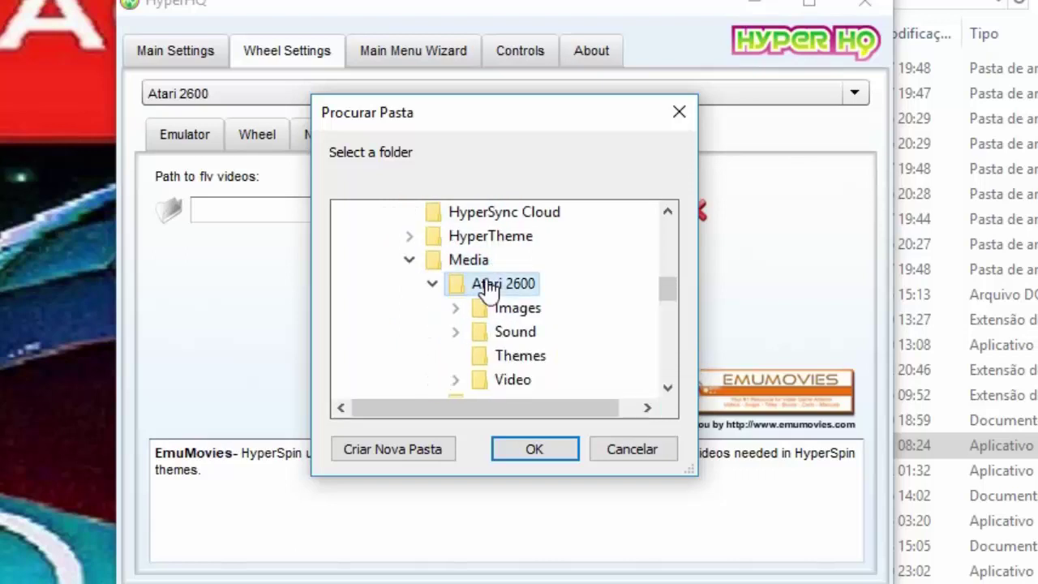
pyautogui.click(479, 381)
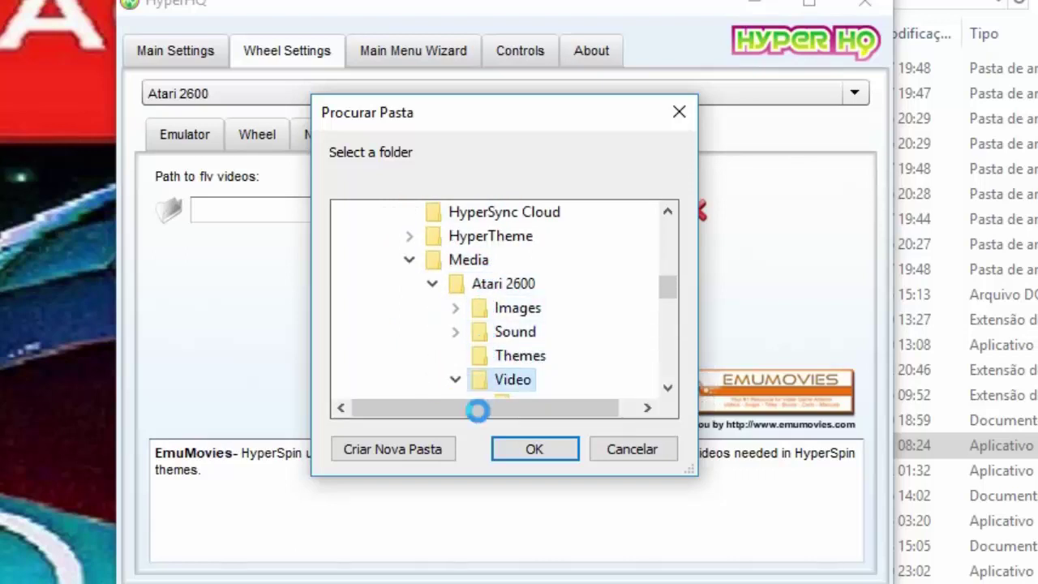
pyautogui.click(545, 452)
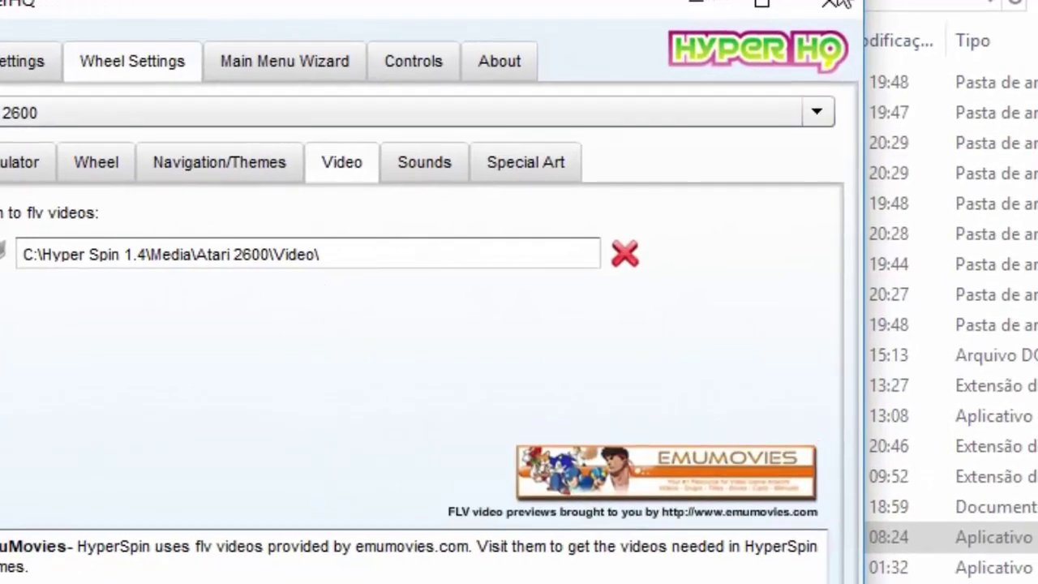
pyautogui.click(830, 6)
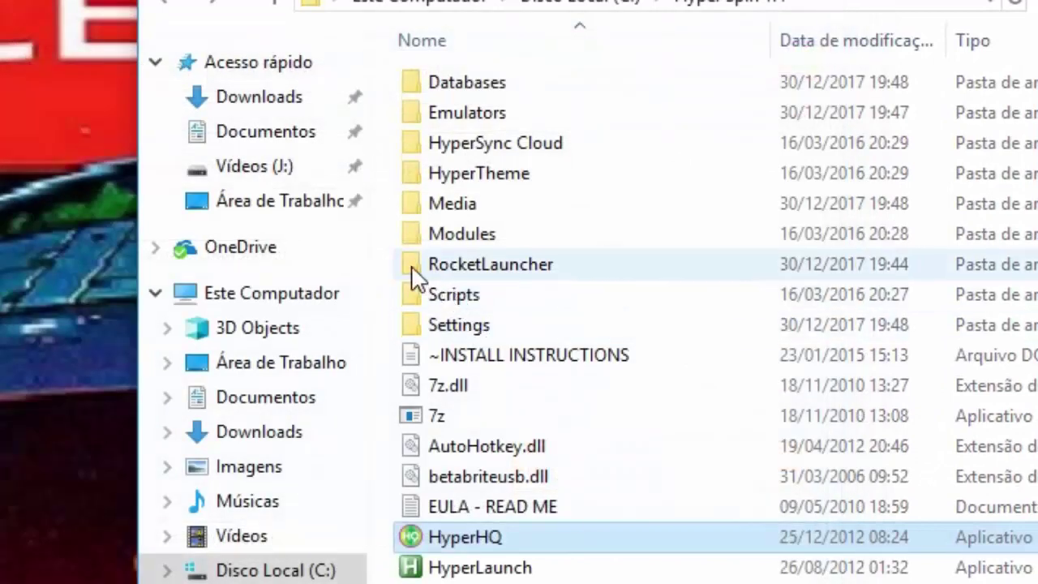
# Launch the RocketLauncherUI application from the RocketLauncher\RocketLauncherUI folder inside Hyper Spin 1.4.
pyautogui.click(413, 268)
pyautogui.doubleClick(422, 268)
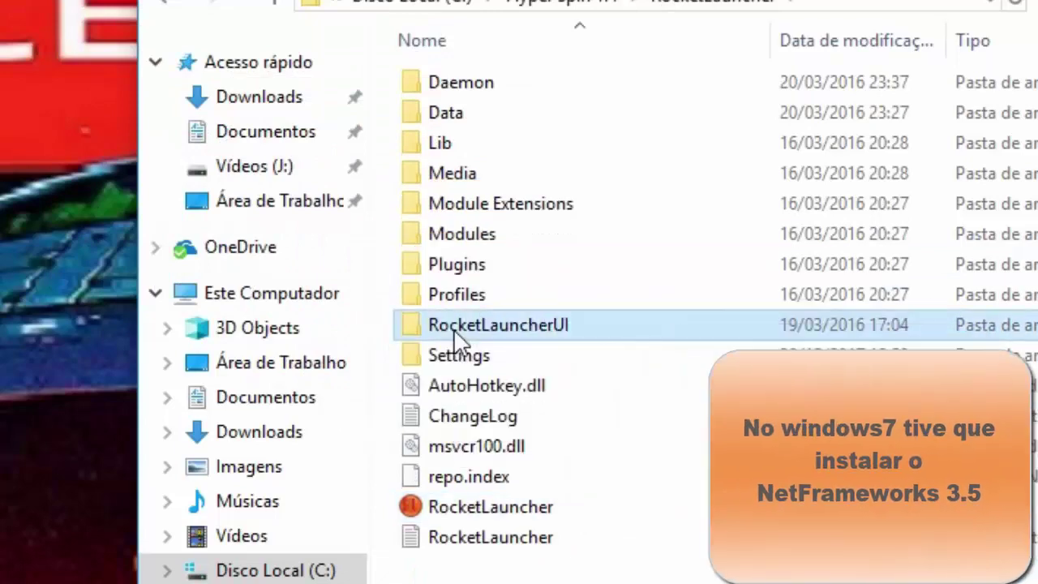
pyautogui.doubleClick(453, 329)
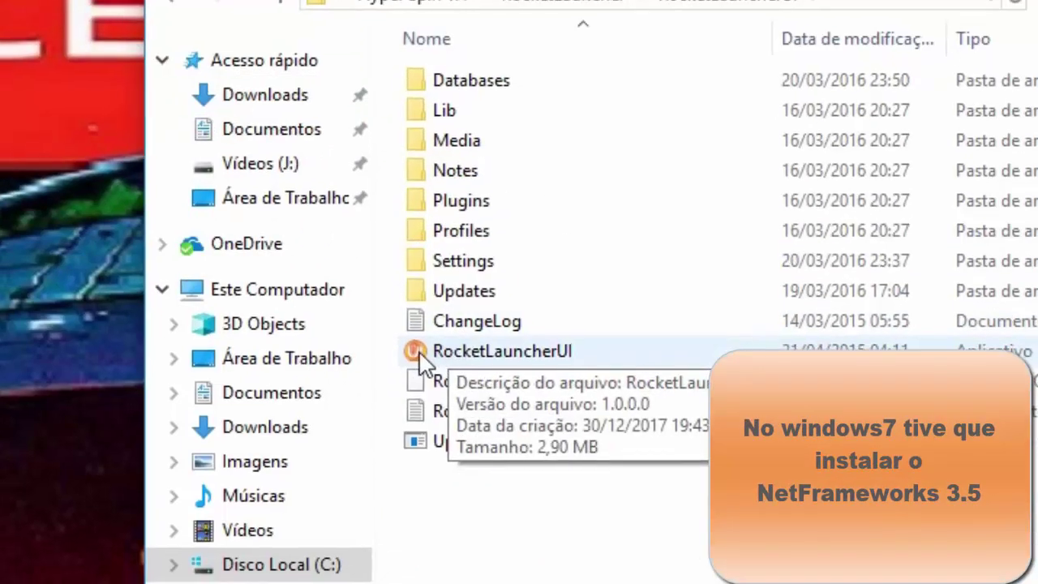
pyautogui.click(444, 357)
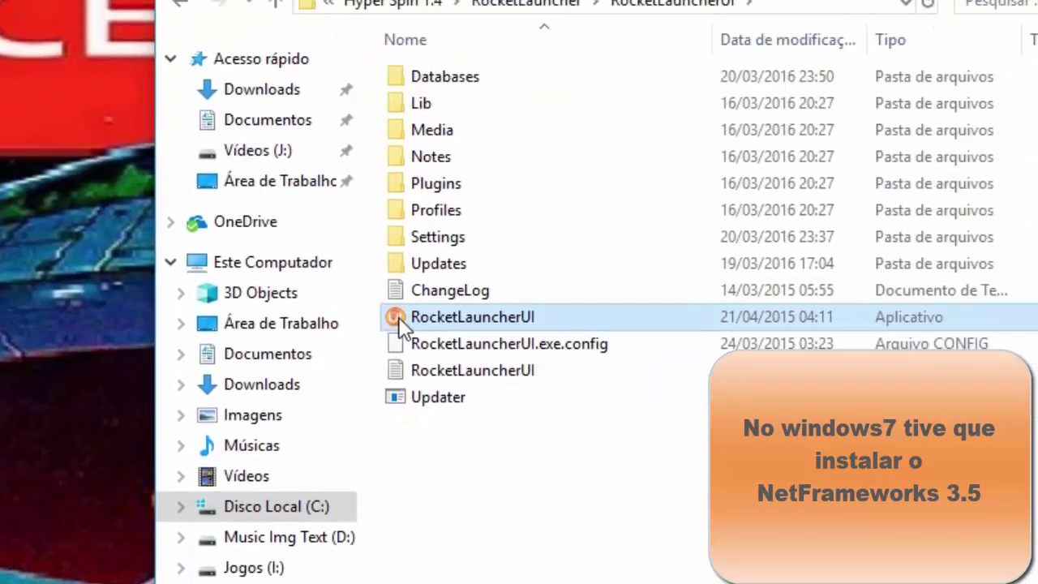
pyautogui.doubleClick(399, 320)
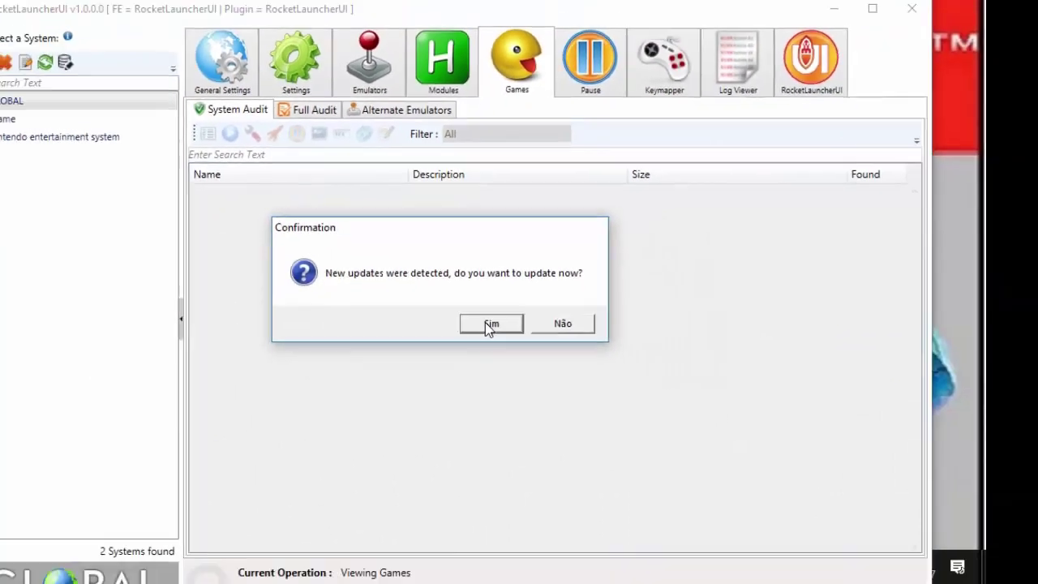
# Check for RocketLauncher updates with the Latest Git version, then close the updater without applying them.
pyautogui.click(529, 362)
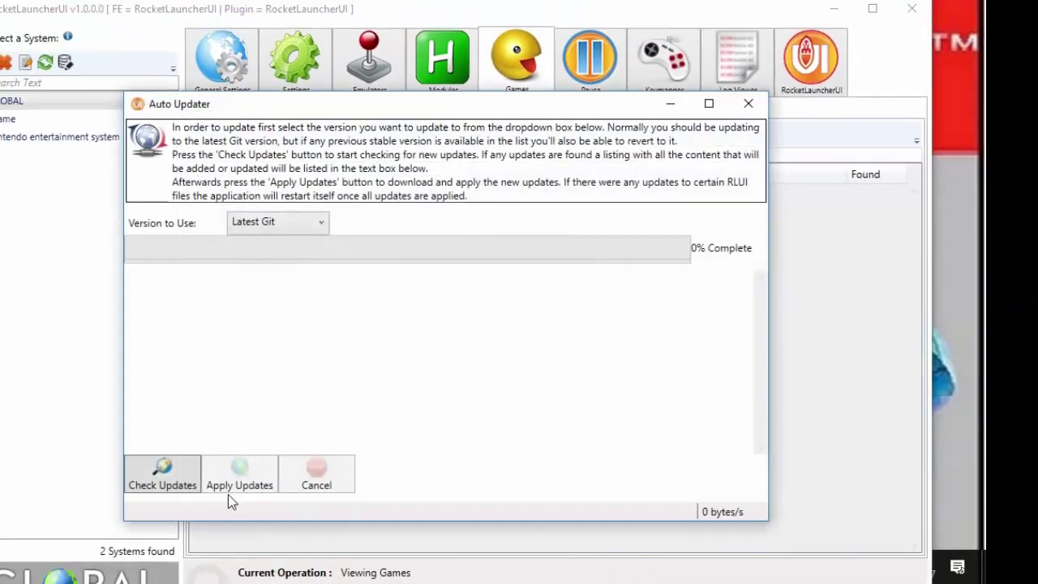
pyautogui.click(177, 485)
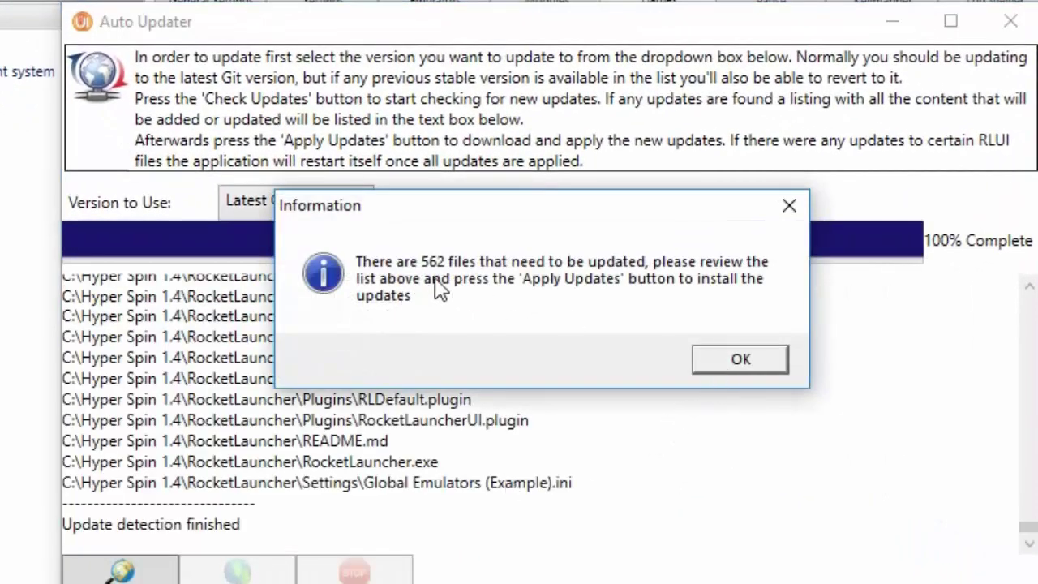
pyautogui.click(738, 360)
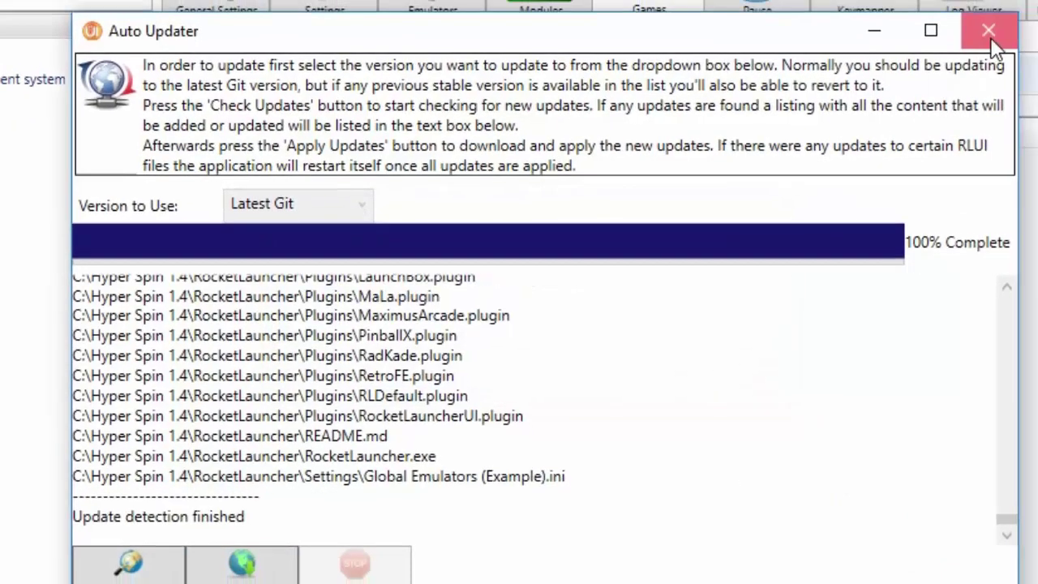
pyautogui.click(1010, 21)
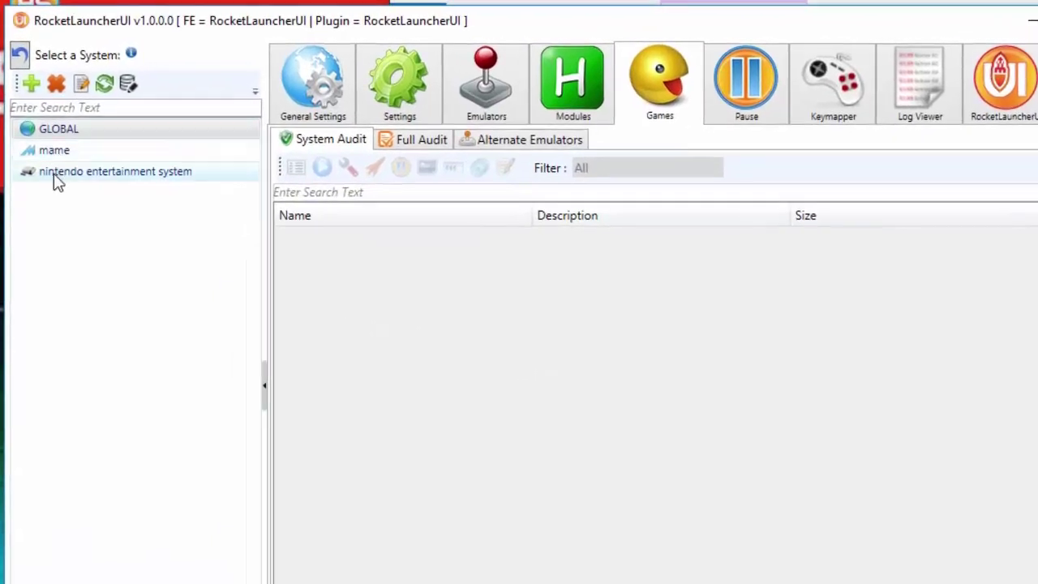
# Start creating a new system named Atari 2600 and proceed to its emulator selection.
pyautogui.click(31, 84)
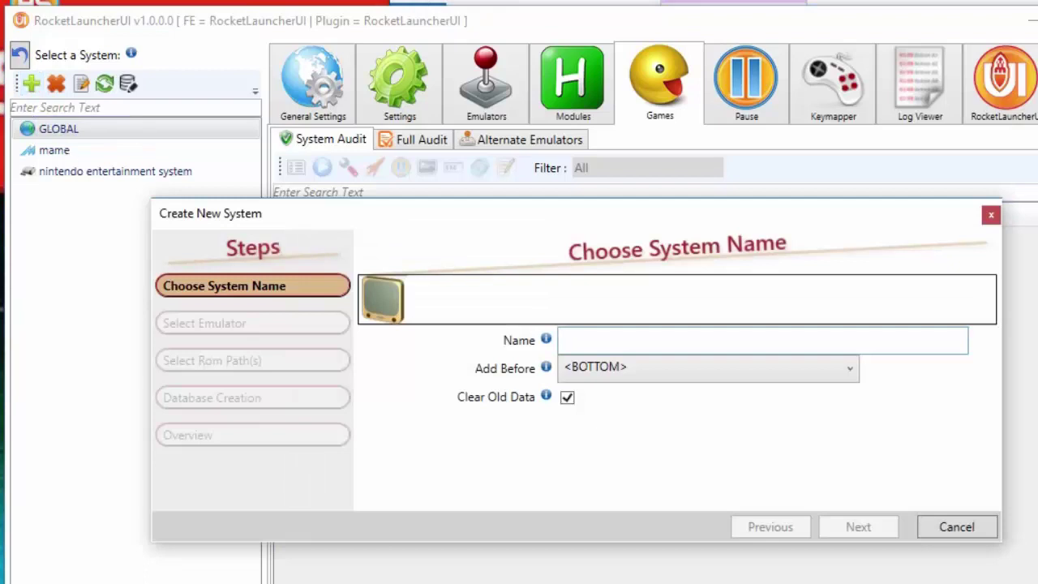
pyautogui.write('Atari')
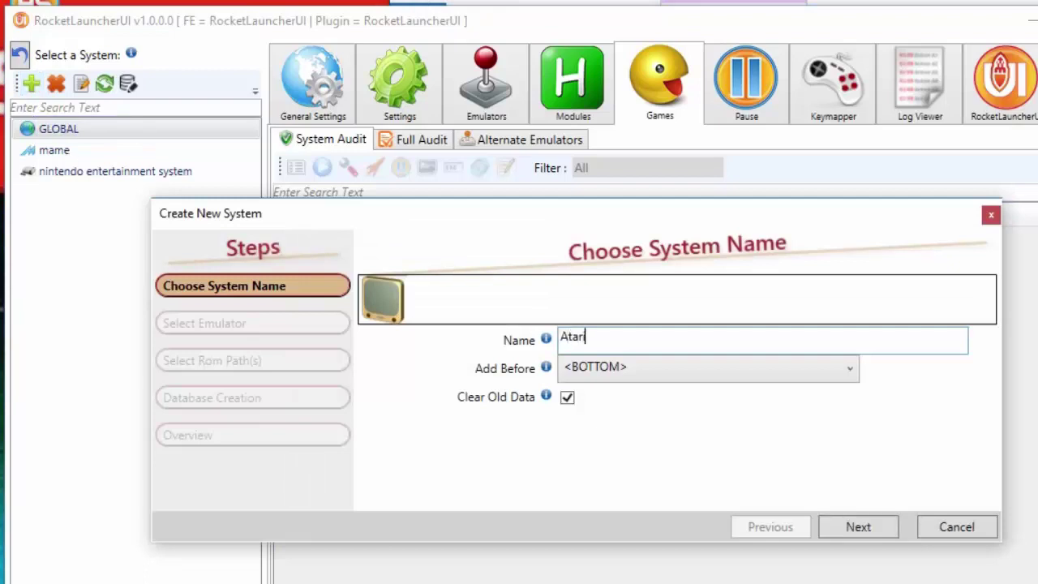
pyautogui.write(' 2600')
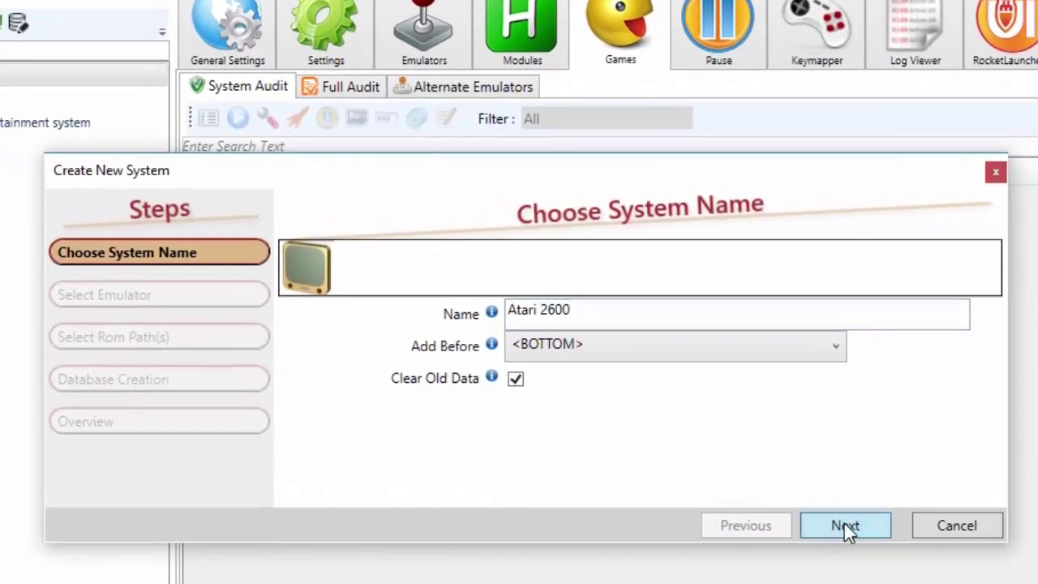
pyautogui.click(843, 524)
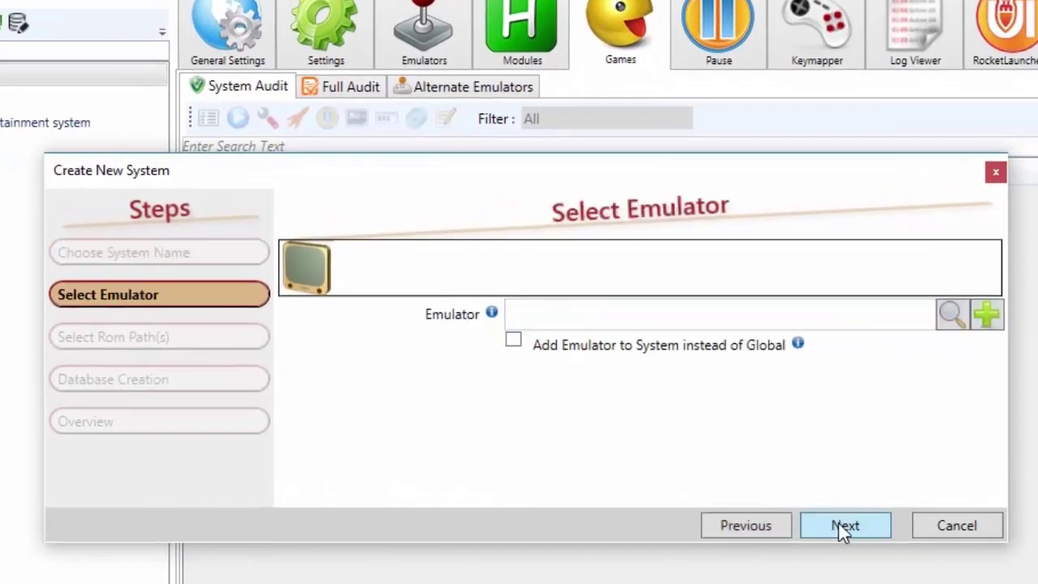
# Add a new emulator named Atari 2600 and set its path to Stella.exe in the Emulators\Atari 2600 folder.
pyautogui.click(988, 316)
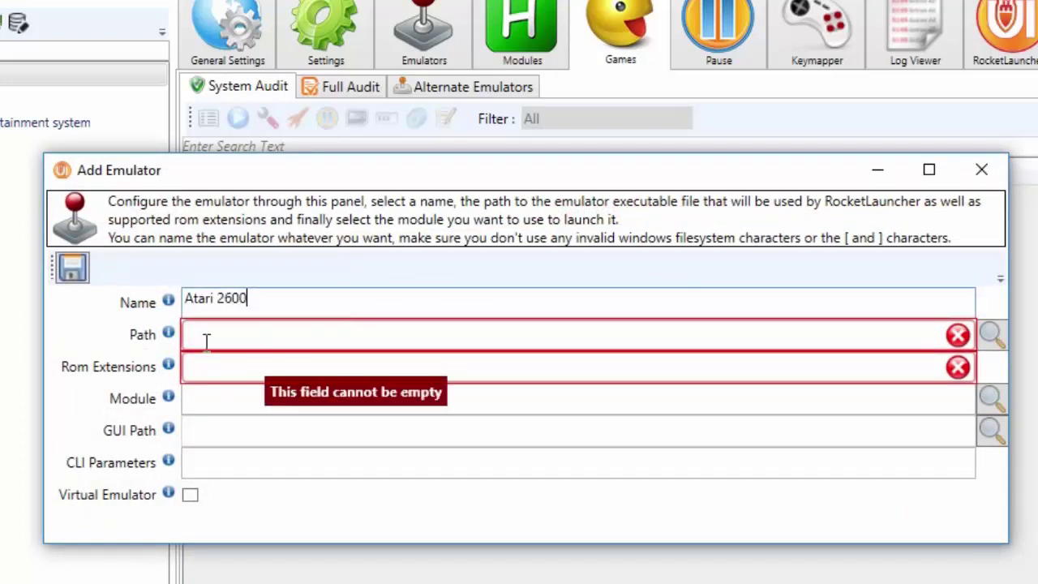
pyautogui.click(1002, 335)
pyautogui.scroll(-1, 397, 402)
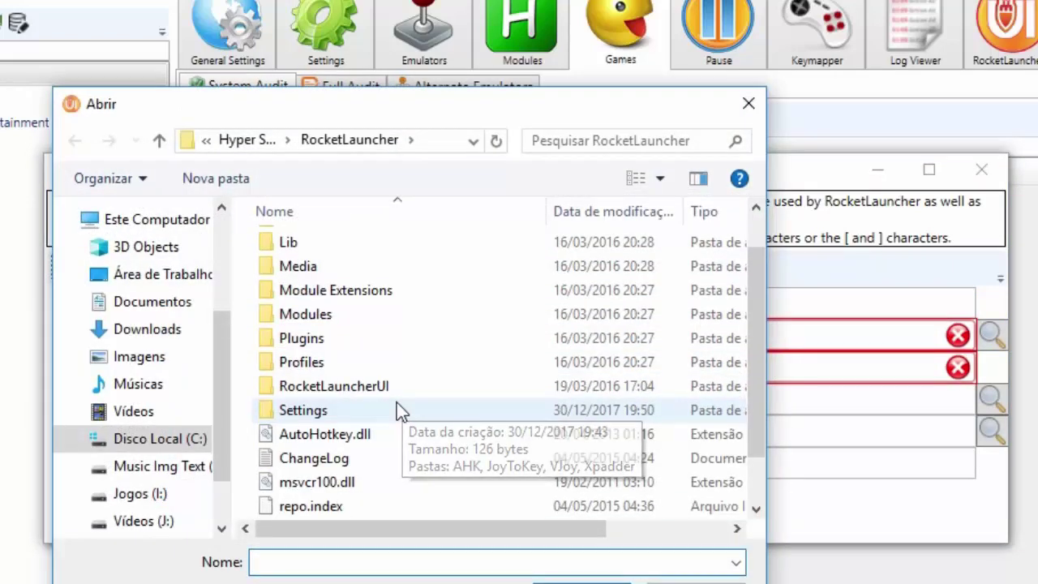
pyautogui.scroll(-1, 395, 402)
pyautogui.scroll(2, 395, 401)
pyautogui.click(231, 141)
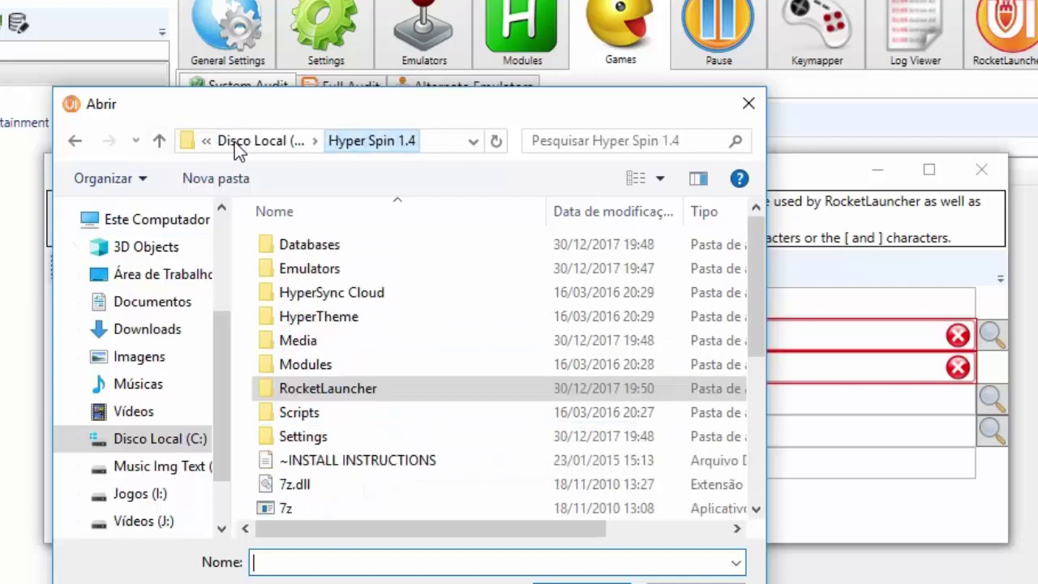
pyautogui.doubleClick(273, 272)
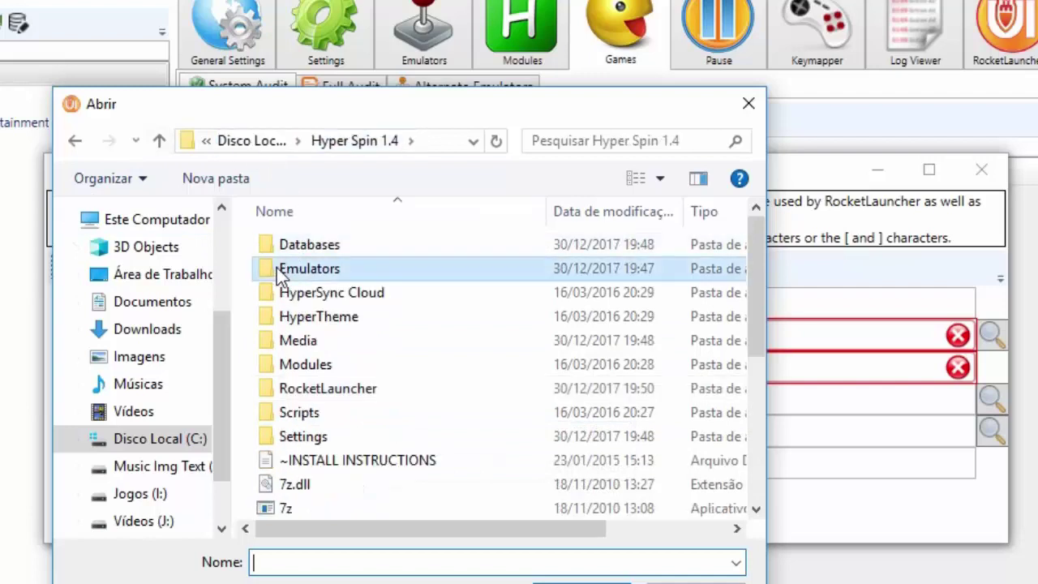
pyautogui.click(280, 252)
pyautogui.doubleClick(279, 252)
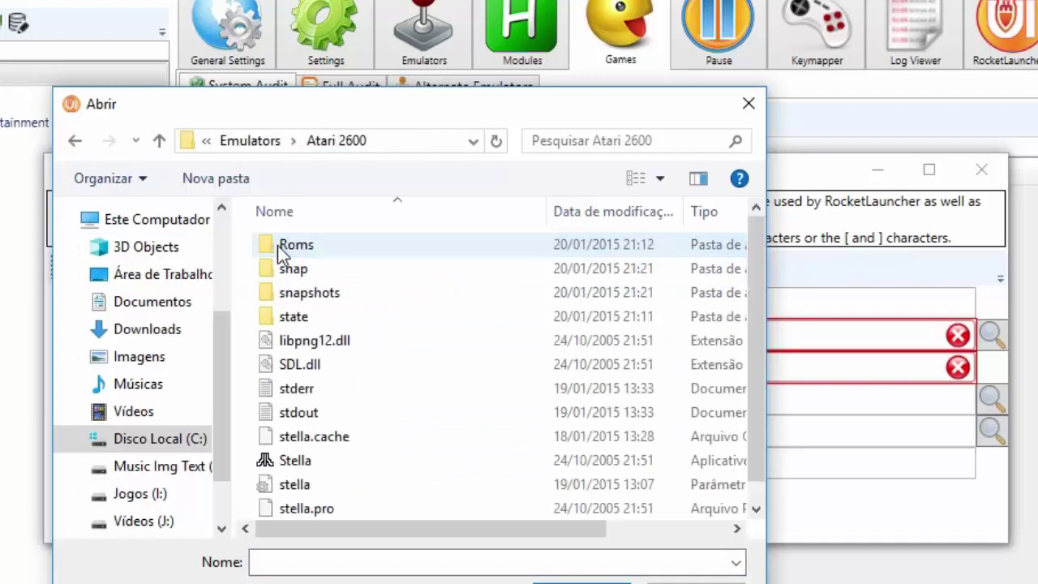
pyautogui.click(289, 463)
pyautogui.doubleClick(290, 463)
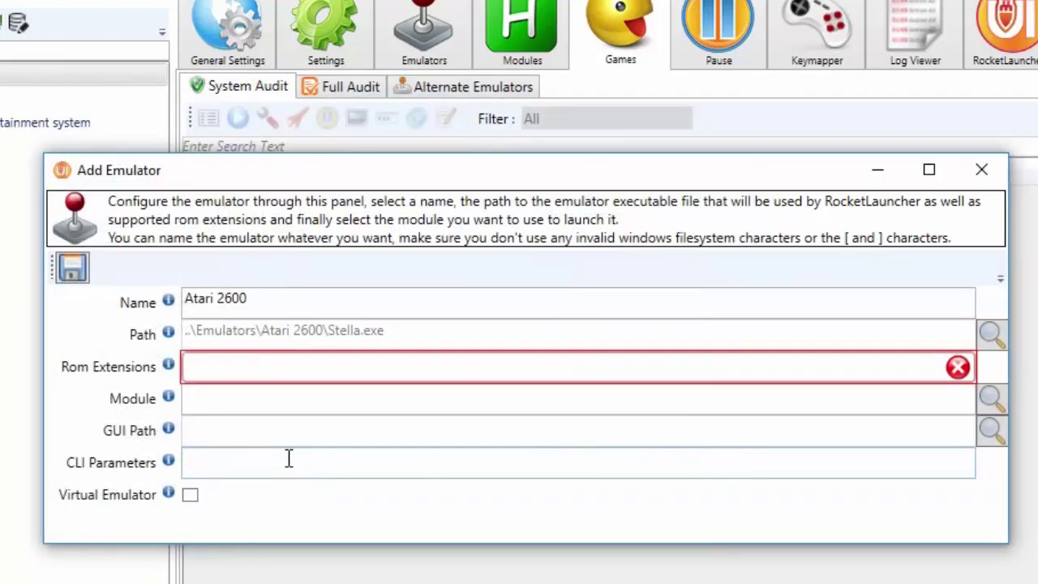
# Set the emulator's ROM extension to bin, assign the Stella.ahk module, and save the emulator.
pyautogui.click(234, 368)
pyautogui.click(200, 398)
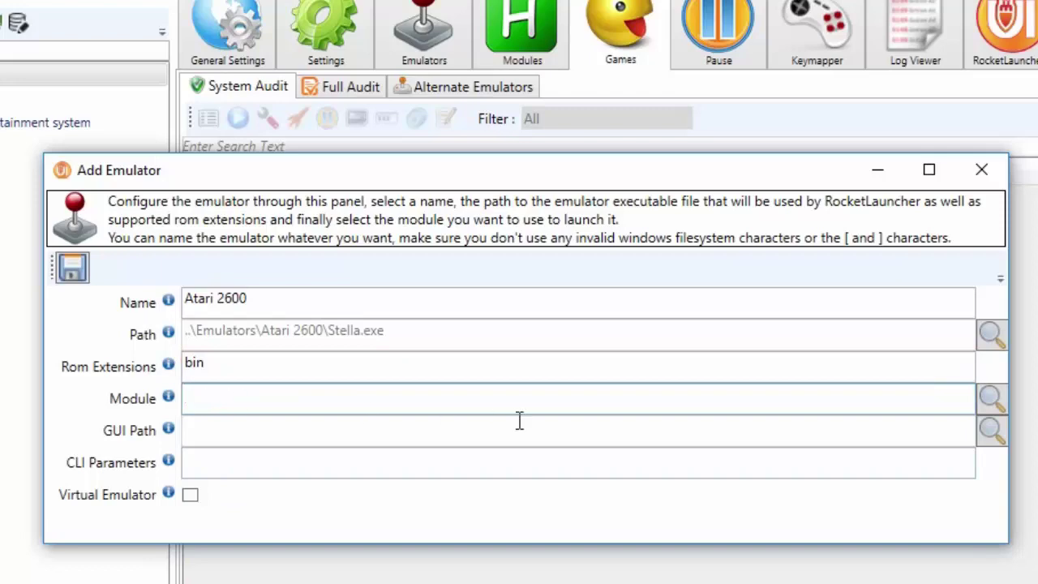
pyautogui.click(991, 399)
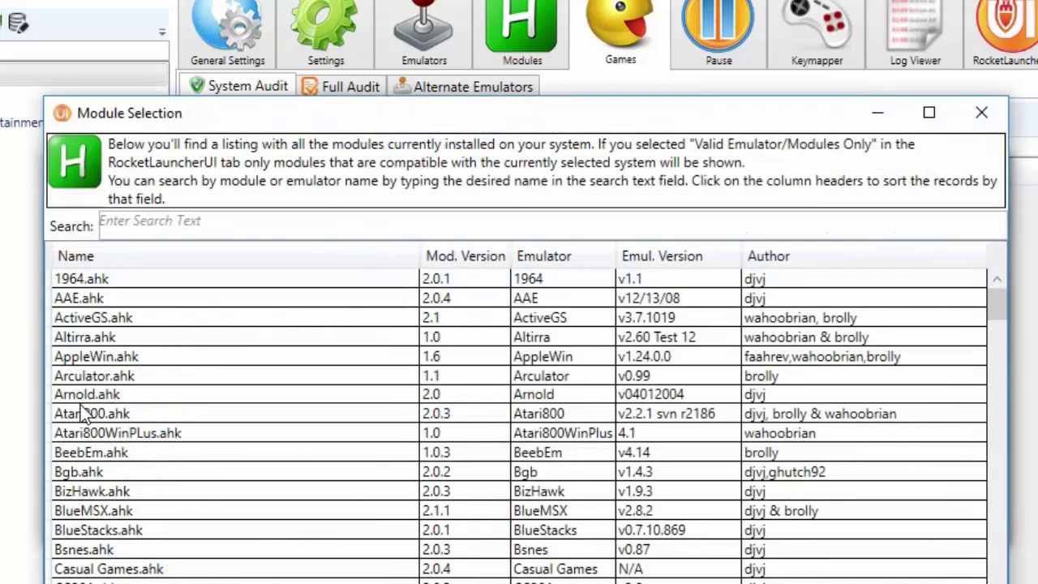
pyautogui.click(149, 398)
pyautogui.scroll(-6, 166, 443)
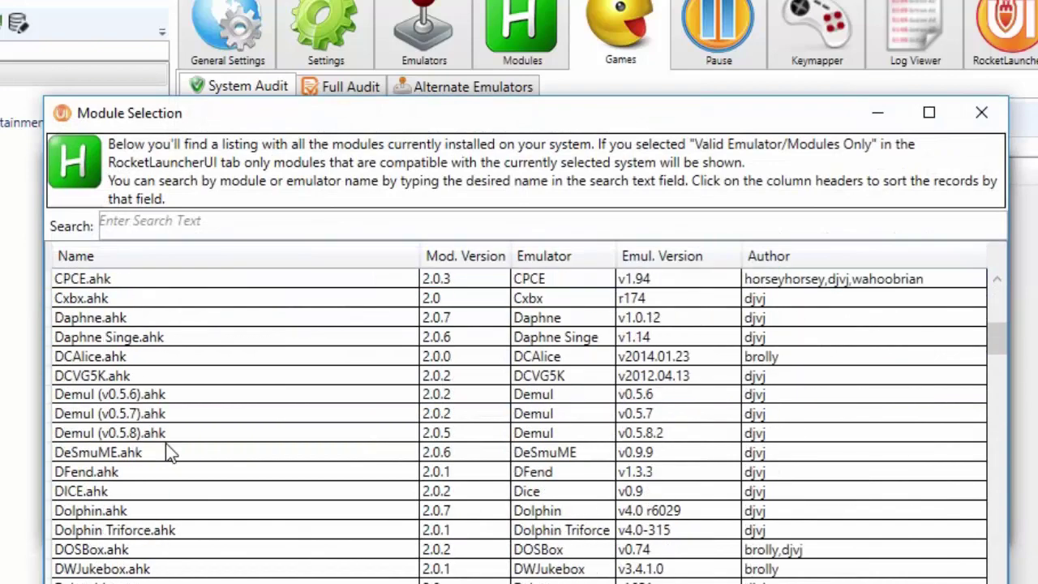
pyautogui.scroll(-20, 166, 445)
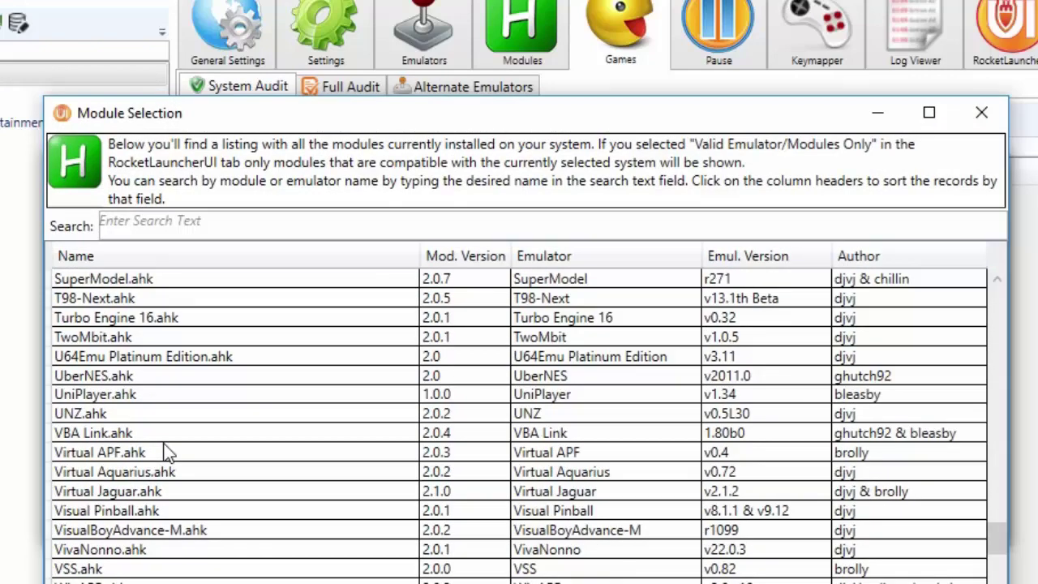
pyautogui.scroll(1, 166, 452)
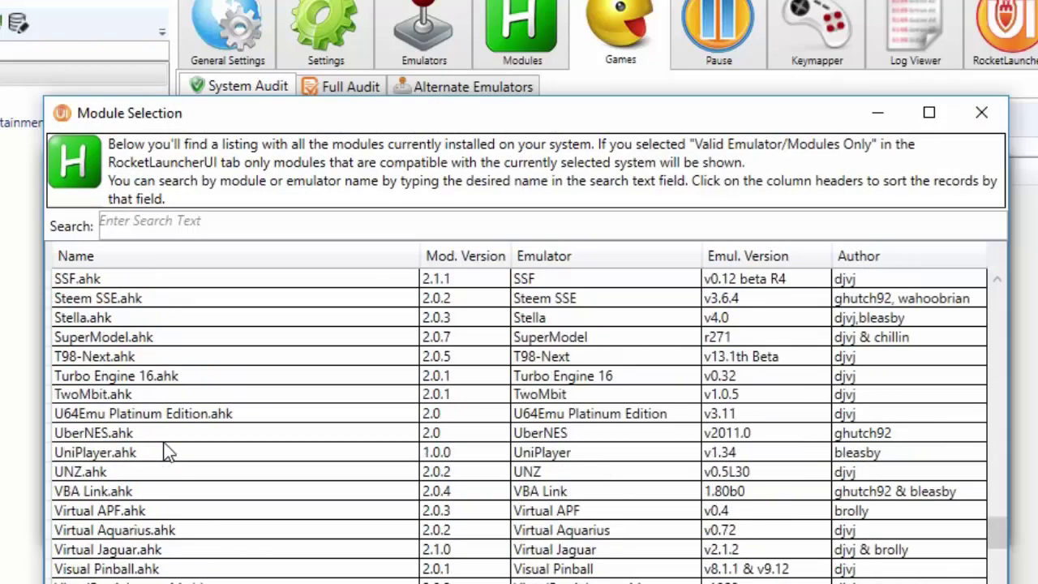
pyautogui.click(73, 318)
pyautogui.doubleClick(83, 319)
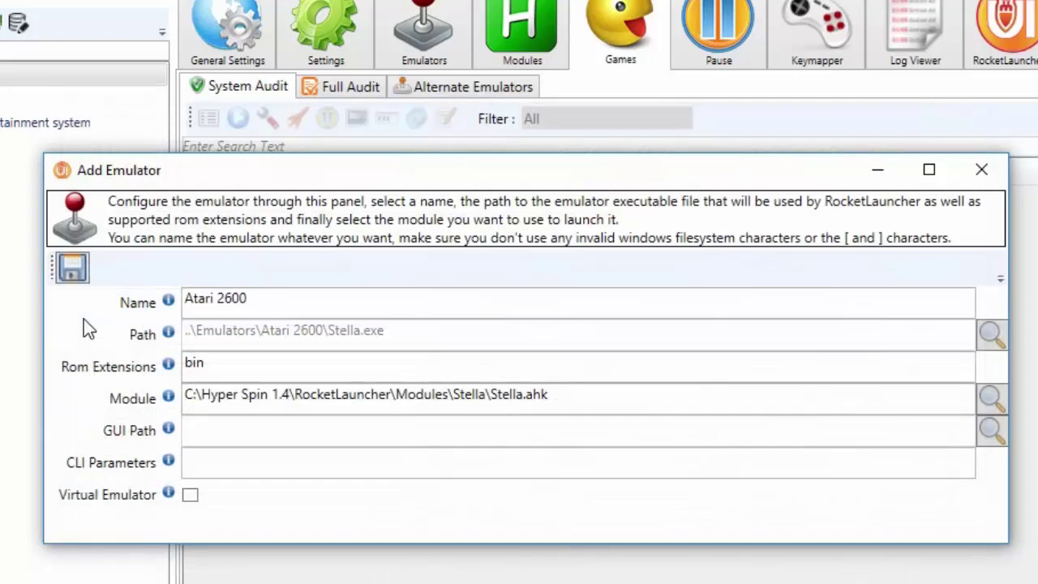
pyautogui.click(73, 267)
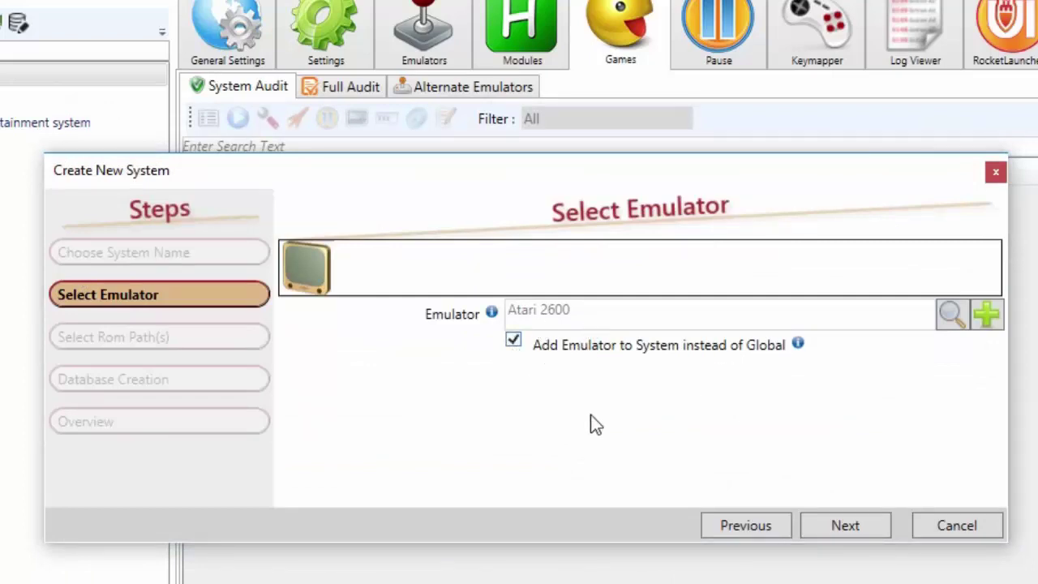
# Proceed to the ROM path selection and add the Emulators\Atari 2600\Roms folder inside Hyper Spin 1.4.
pyautogui.click(842, 527)
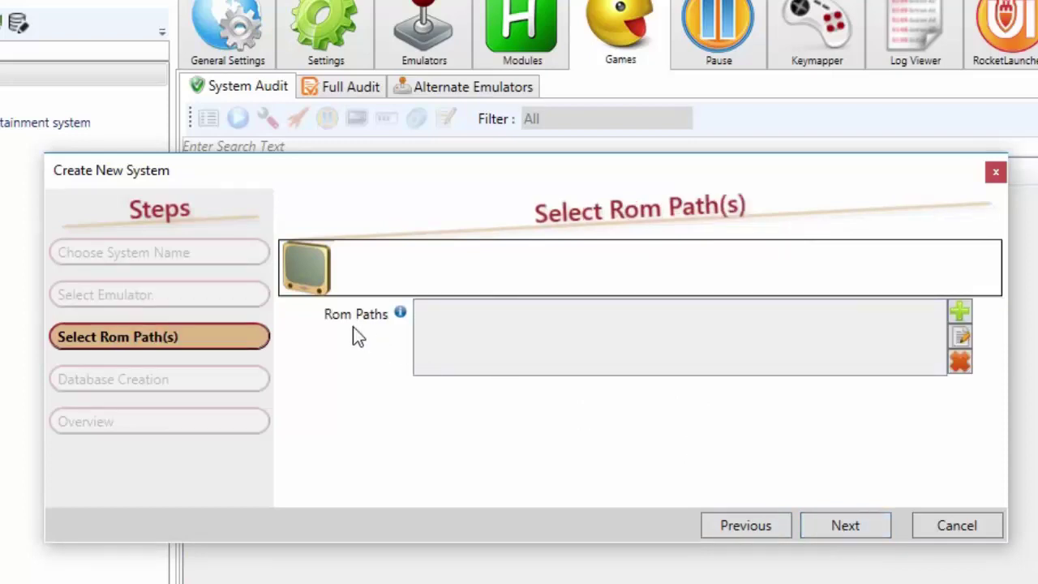
pyautogui.click(964, 313)
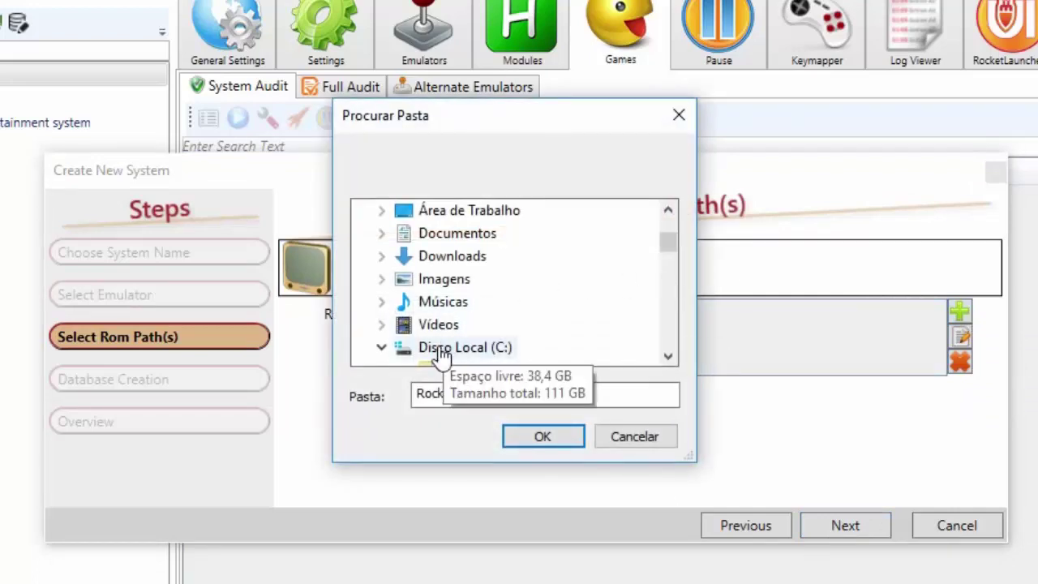
pyautogui.scroll(-2, 442, 353)
pyautogui.scroll(-1, 440, 351)
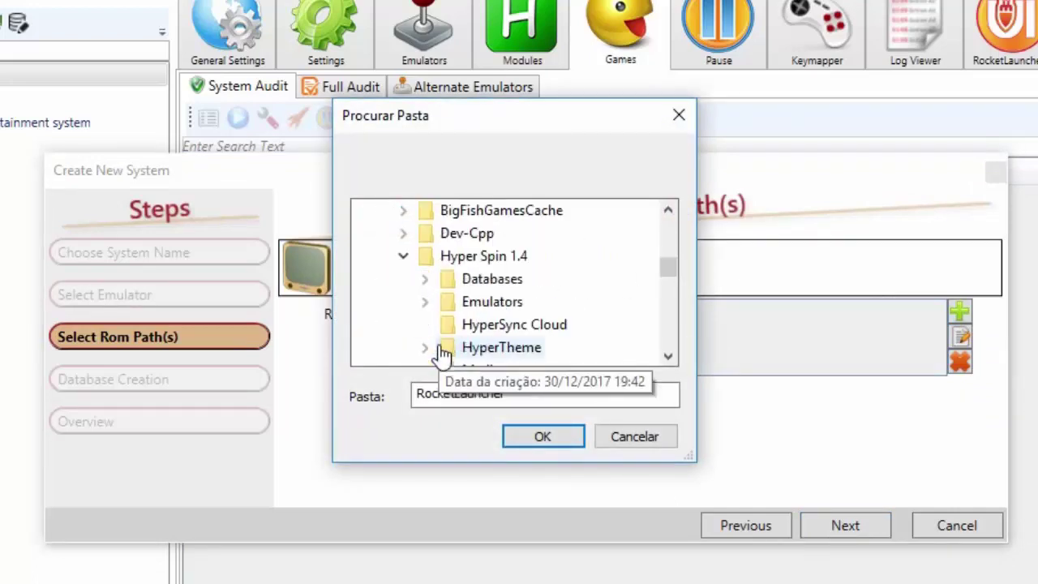
pyautogui.click(451, 303)
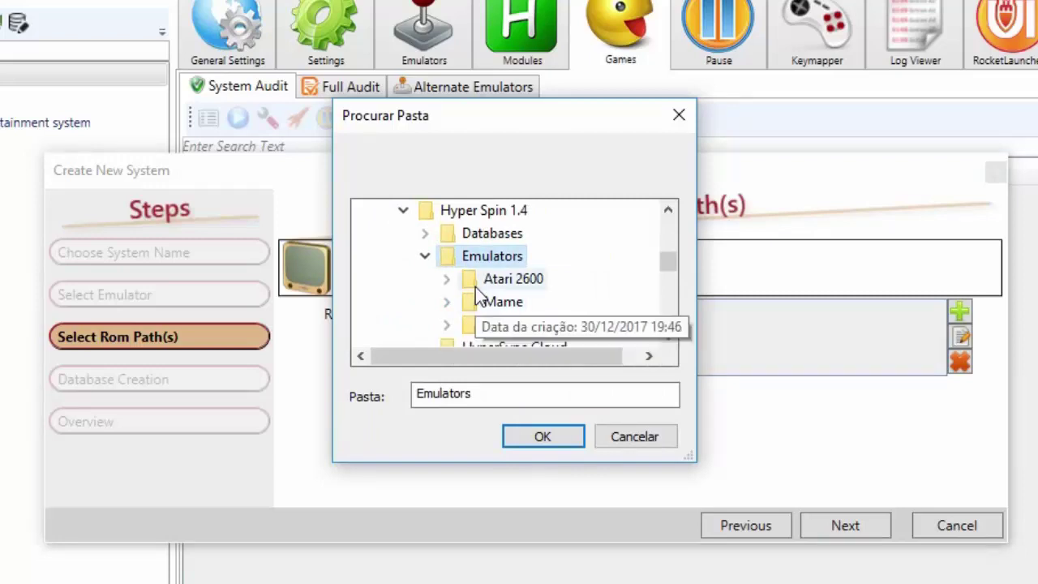
pyautogui.click(475, 283)
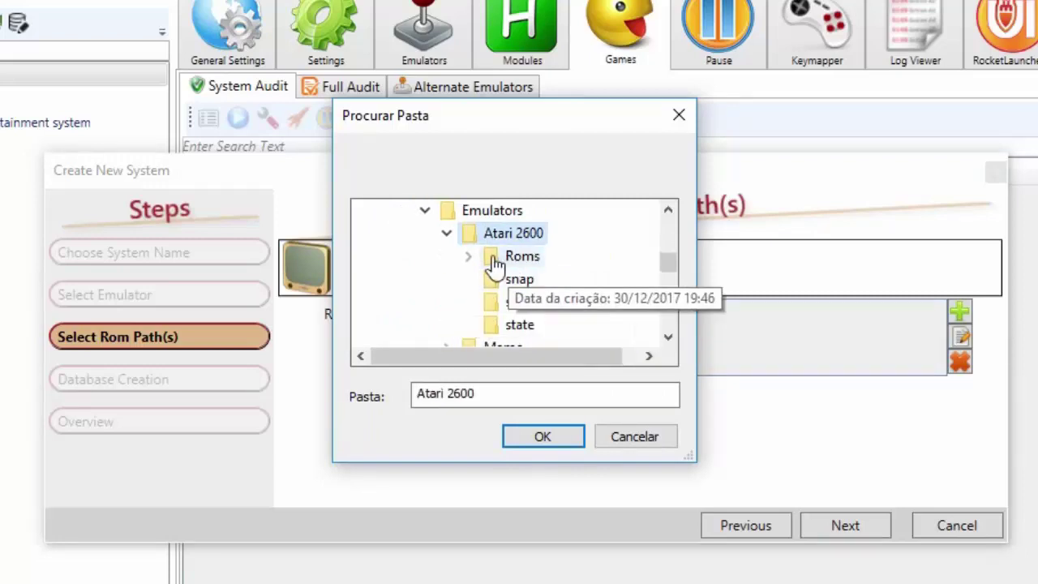
pyautogui.doubleClick(490, 257)
pyautogui.click(537, 442)
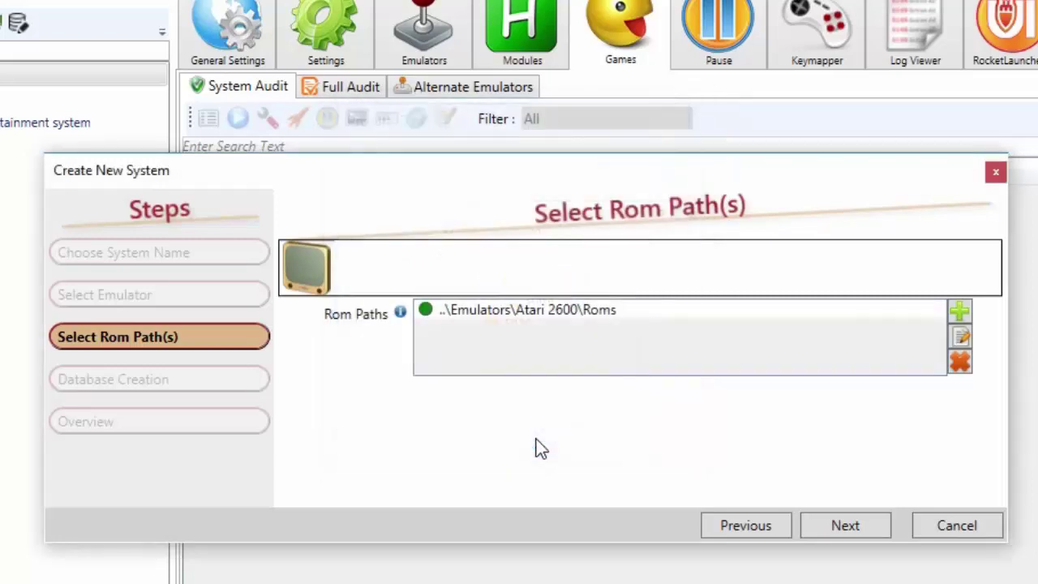
# Finish creating the Atari 2600 system with its database generated from the ROM path.
pyautogui.click(844, 526)
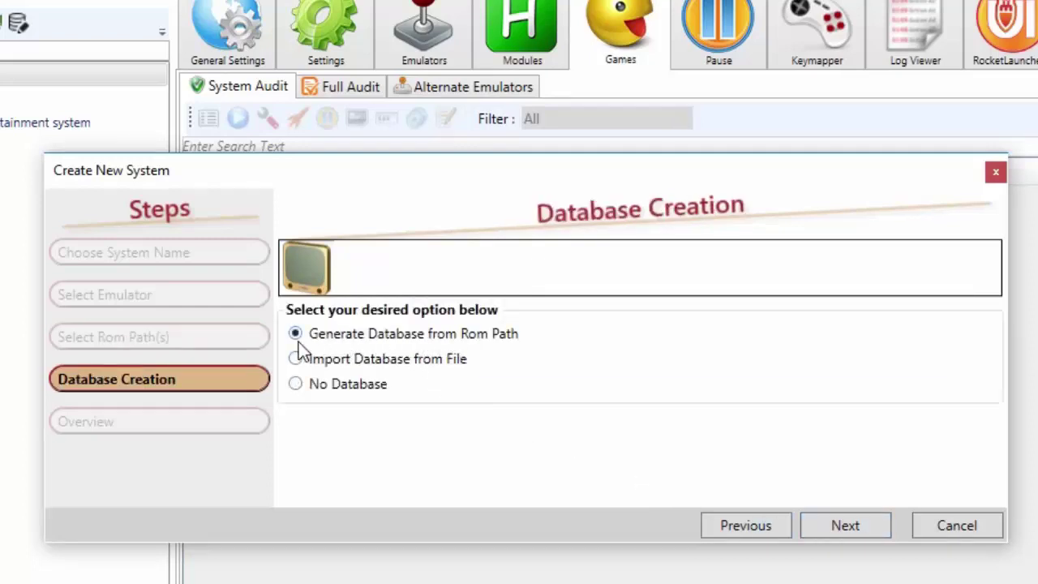
pyautogui.click(850, 526)
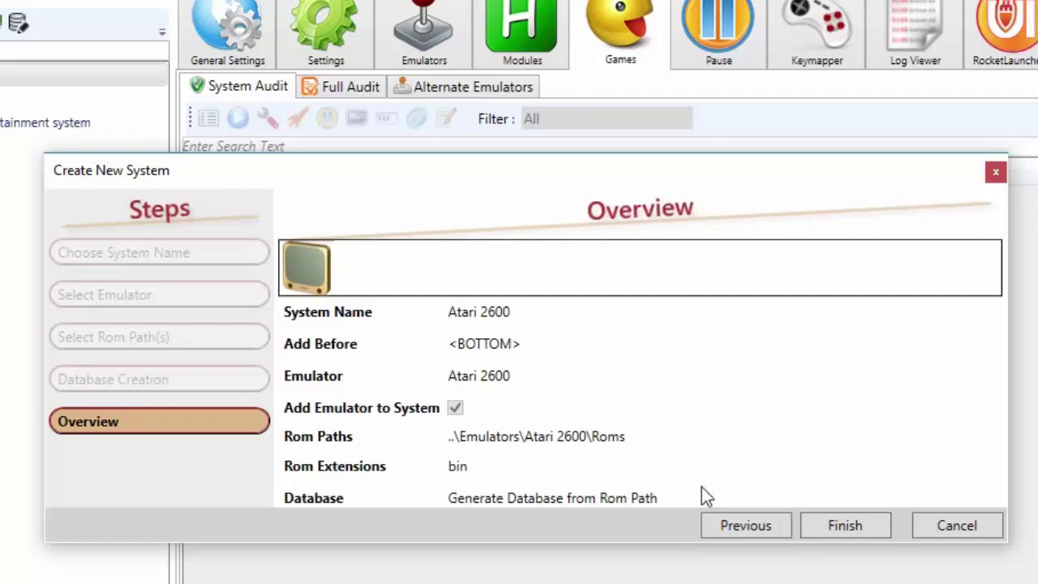
pyautogui.click(852, 529)
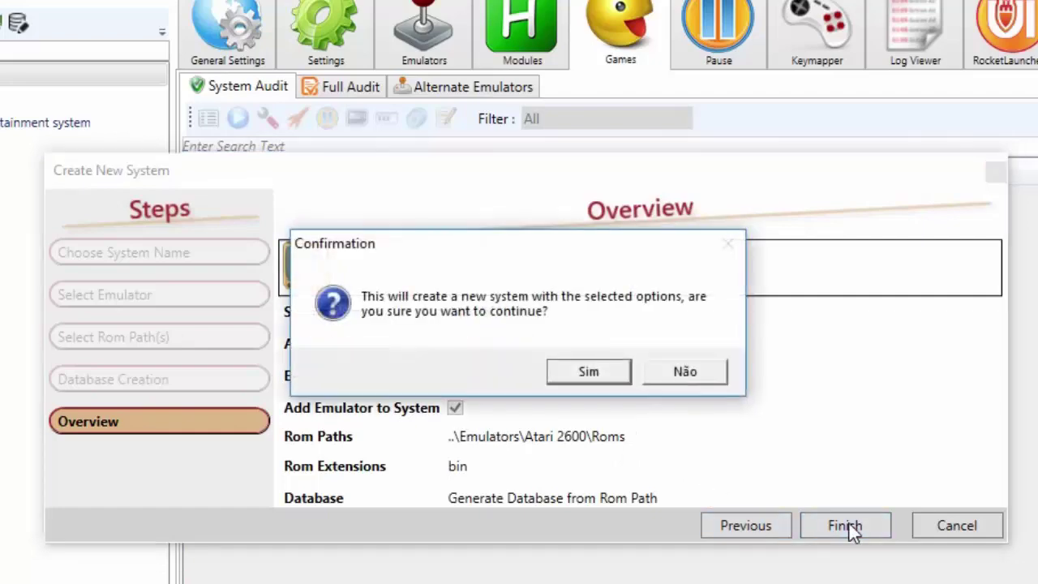
pyautogui.click(589, 371)
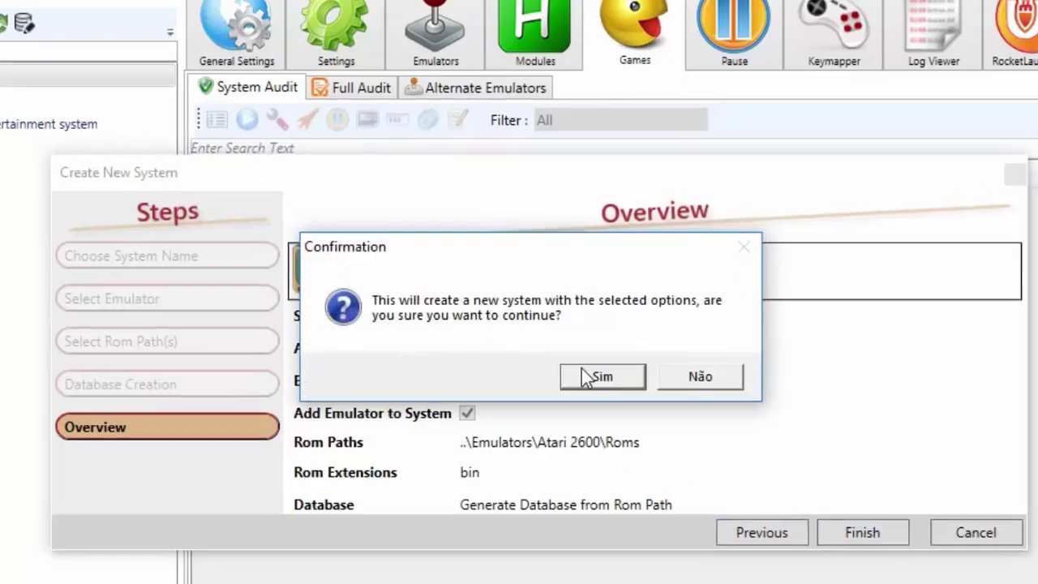
pyautogui.click(691, 378)
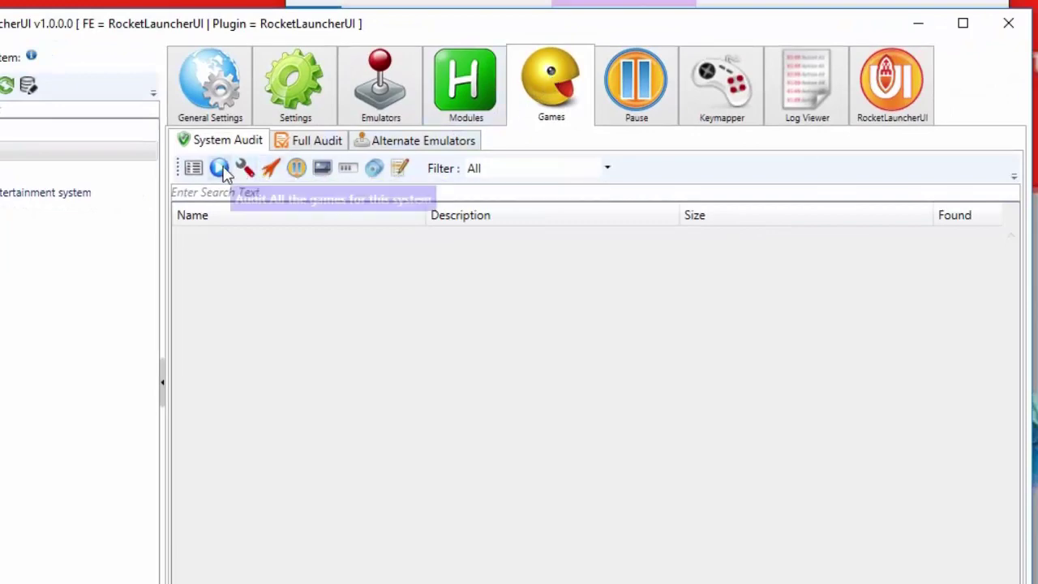
# Load the Atari 2600 game list and test-launch Bank Heist (1983) (20th Century Fox), closing RocketLauncherUI when done.
pyautogui.click(195, 169)
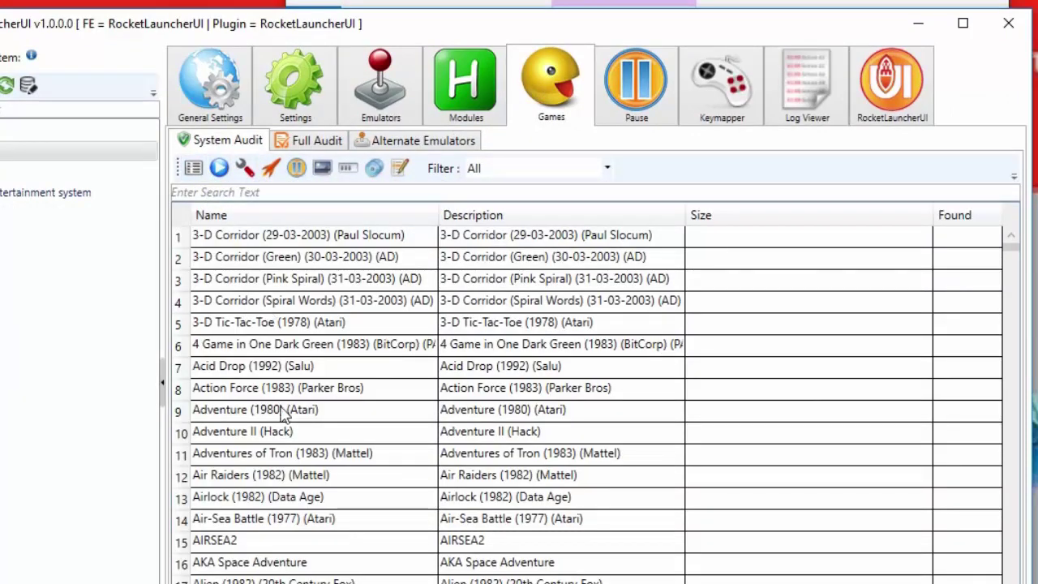
pyautogui.scroll(-15, 282, 413)
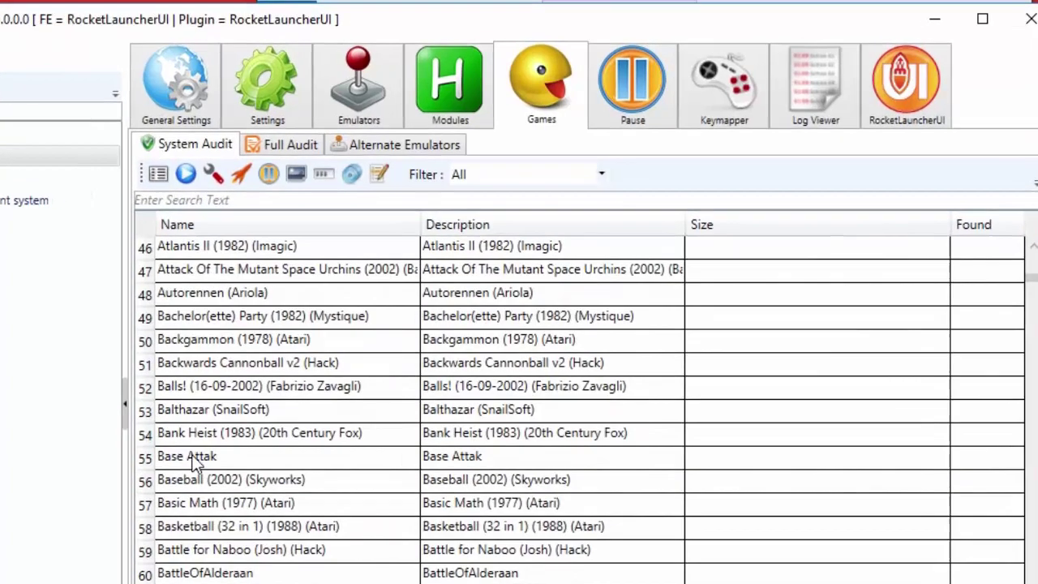
pyautogui.click(244, 409)
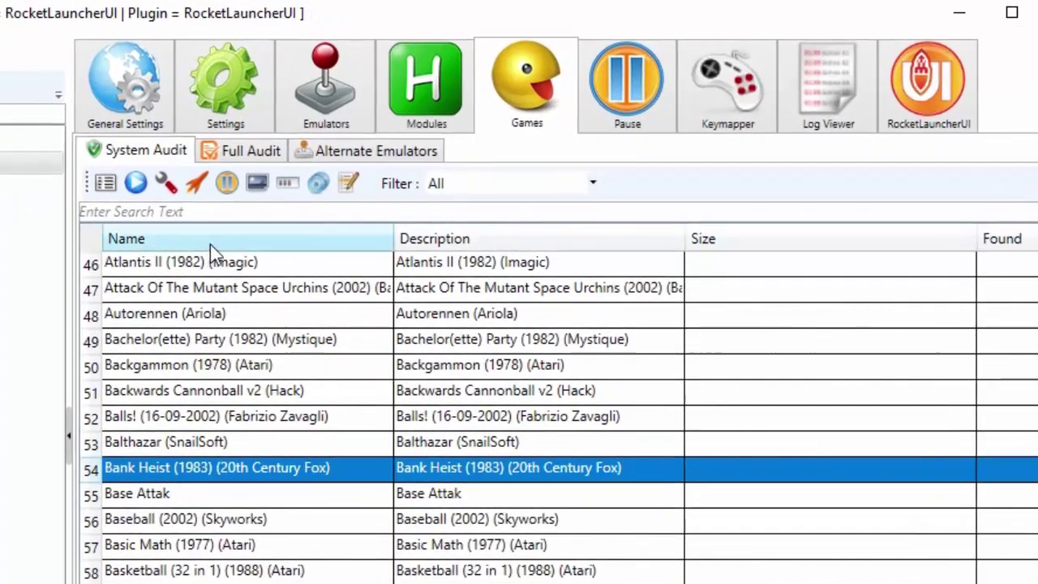
pyautogui.click(197, 185)
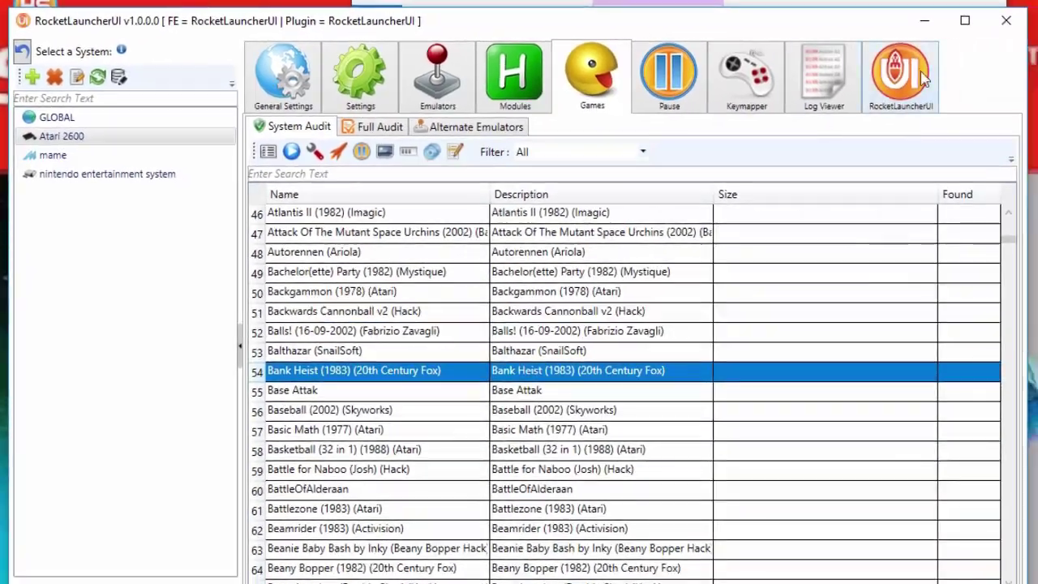
pyautogui.click(1010, 26)
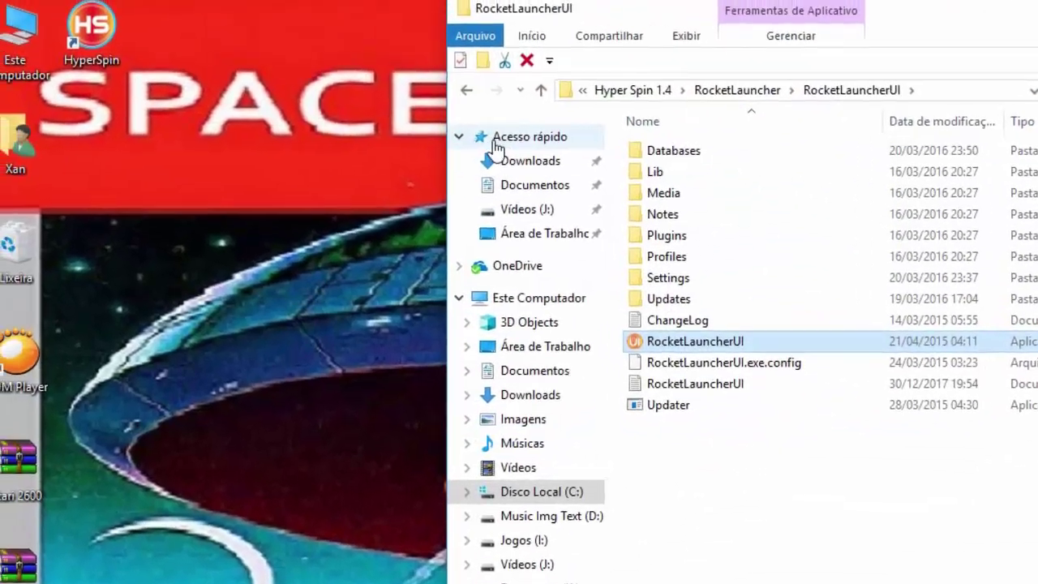
# Launch HyperSpin and try to enter the Atari 2600 system from the wheel, then exit HyperSpin.
pyautogui.click(185, 194)
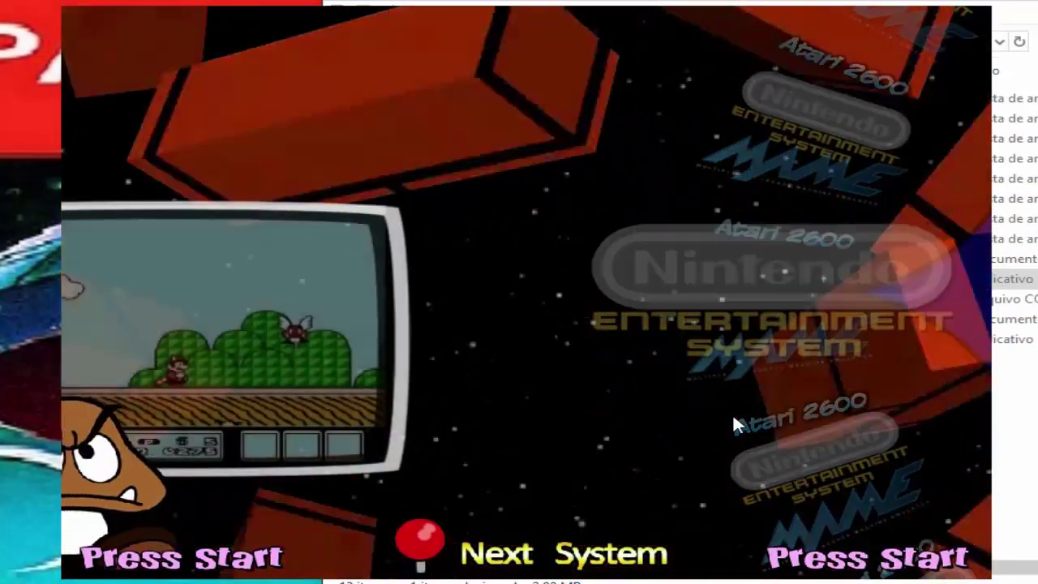
pyautogui.press('Down')
pyautogui.press('Down')
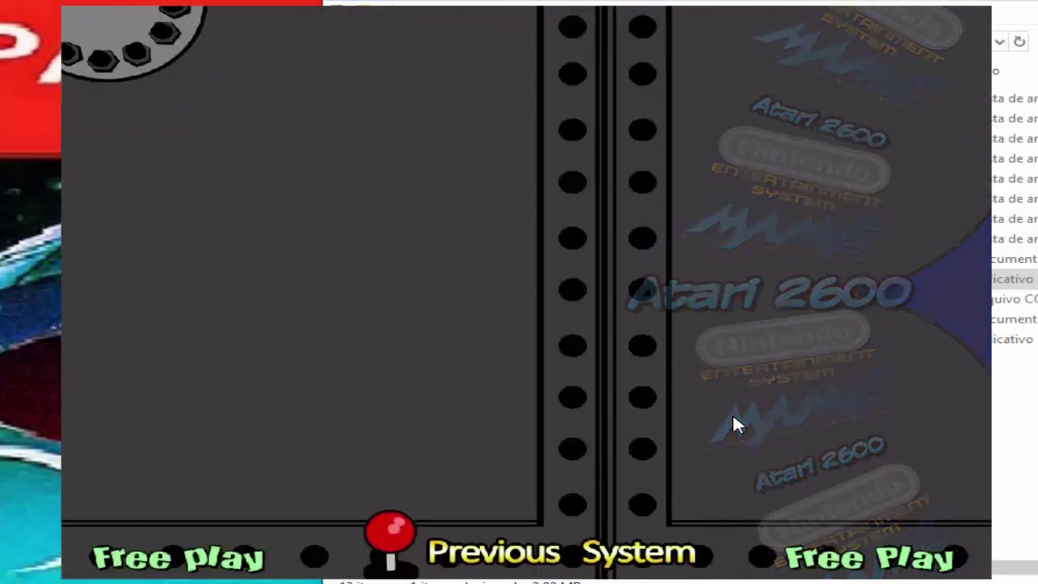
pyautogui.press('Return')
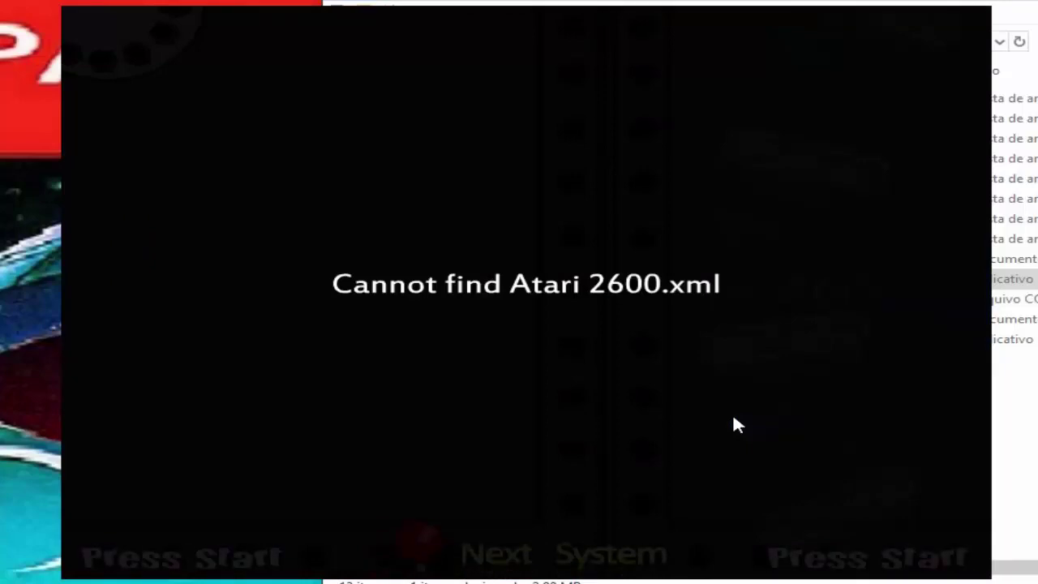
pyautogui.press('Escape')
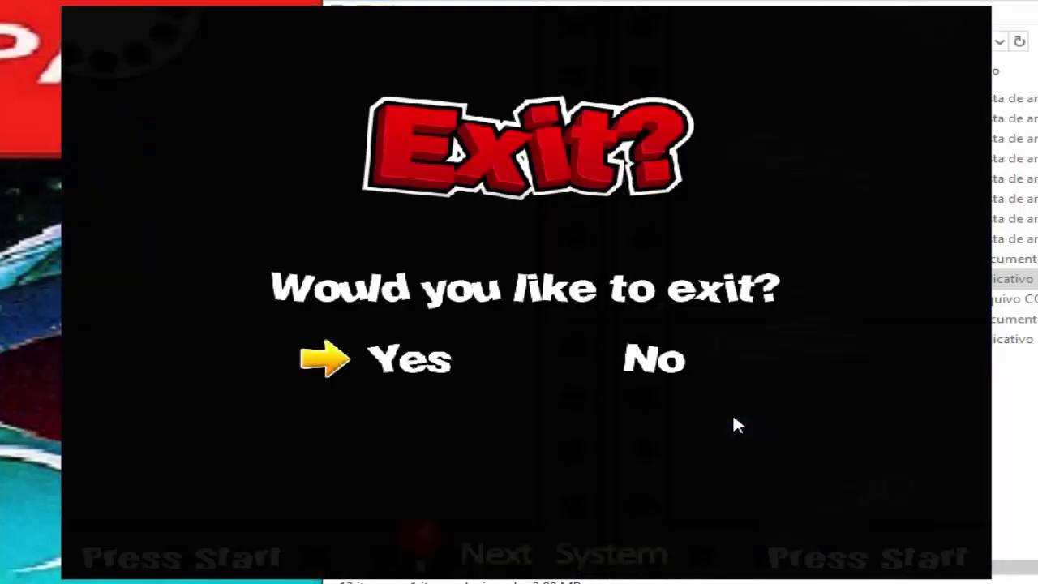
pyautogui.press('Return')
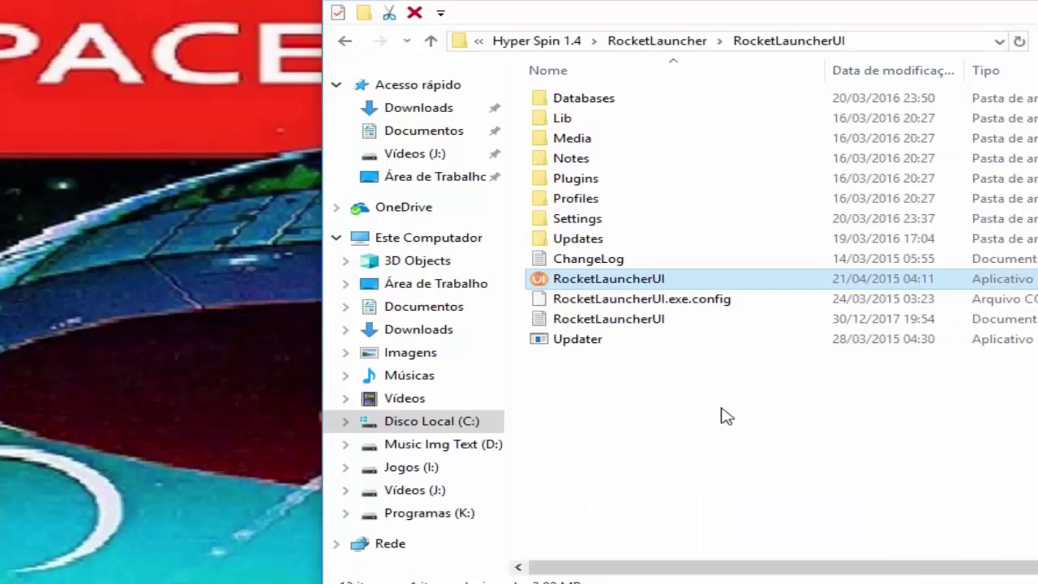
# Copy the Atari 2600 XML file from the Databases\Atari 2600 folder inside RocketLauncherUI.
pyautogui.click(567, 104)
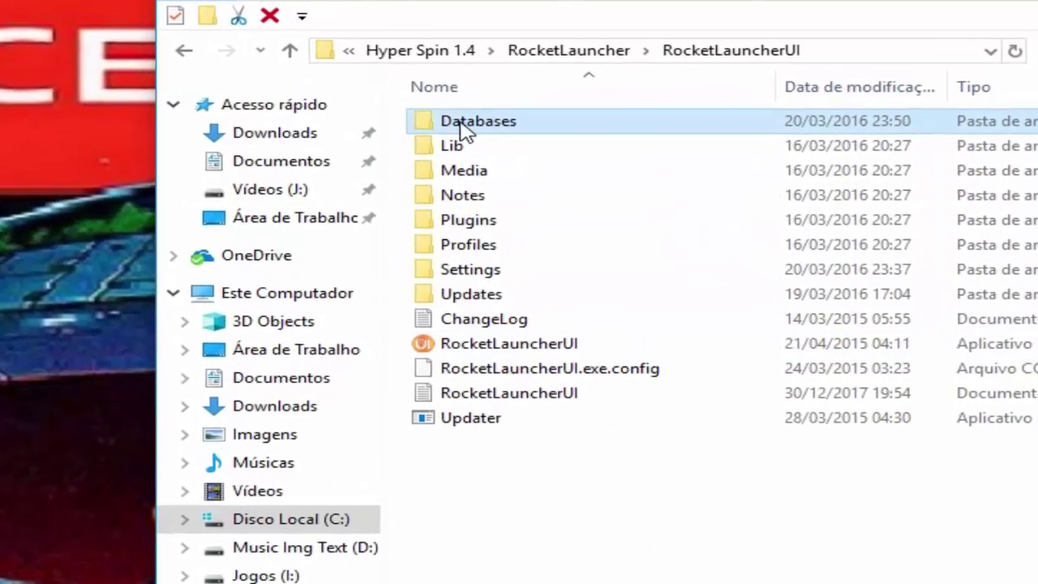
pyautogui.doubleClick(464, 130)
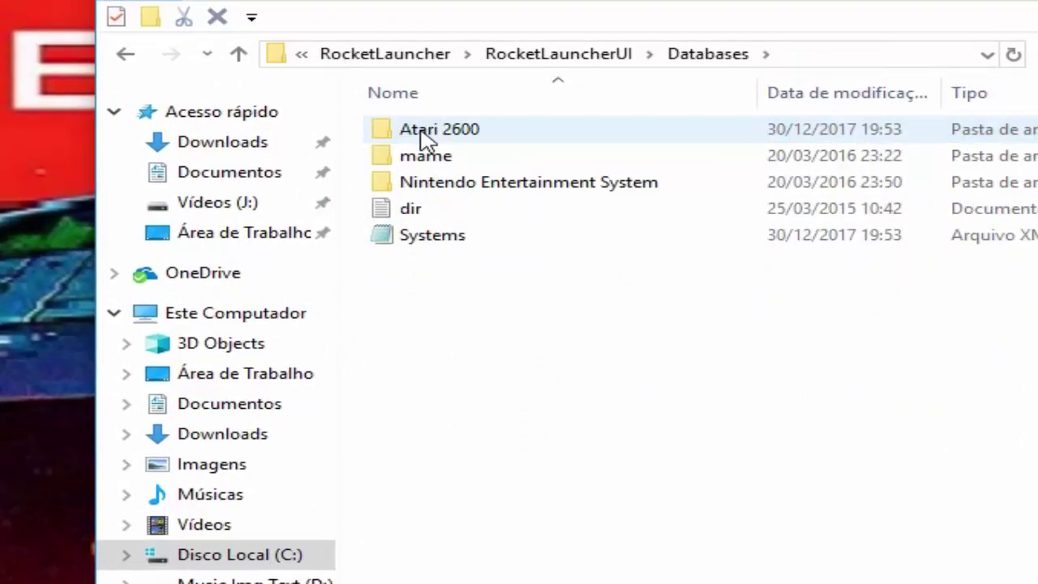
pyautogui.doubleClick(427, 133)
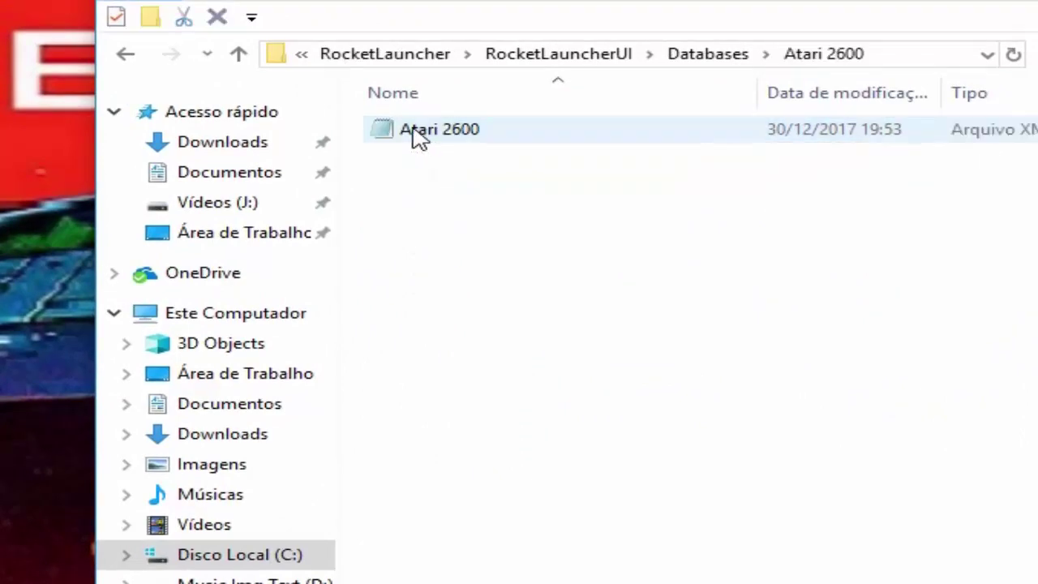
pyautogui.click(417, 136)
pyautogui.rightClick(418, 137)
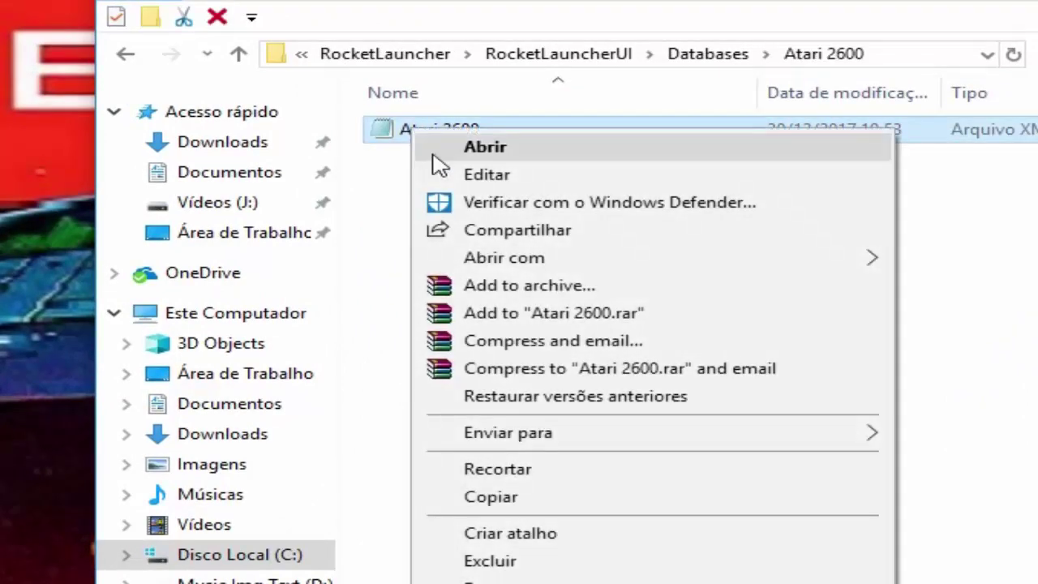
pyautogui.click(548, 496)
# Paste the copied Atari 2600 XML file into the Databases\Atari 2600 folder of Hyper Spin 1.4.
pyautogui.click(128, 57)
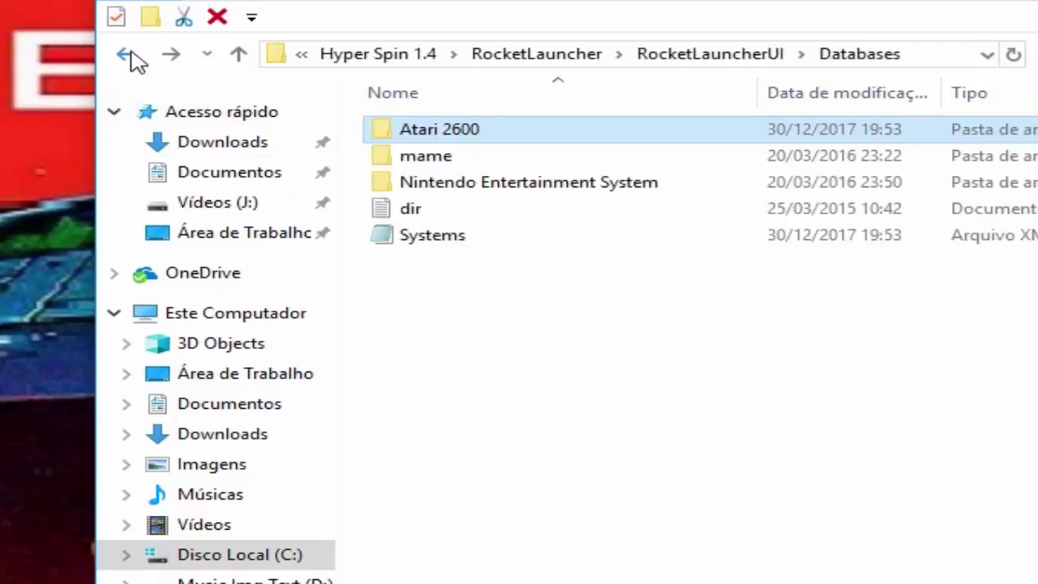
pyautogui.click(126, 55)
pyautogui.click(126, 56)
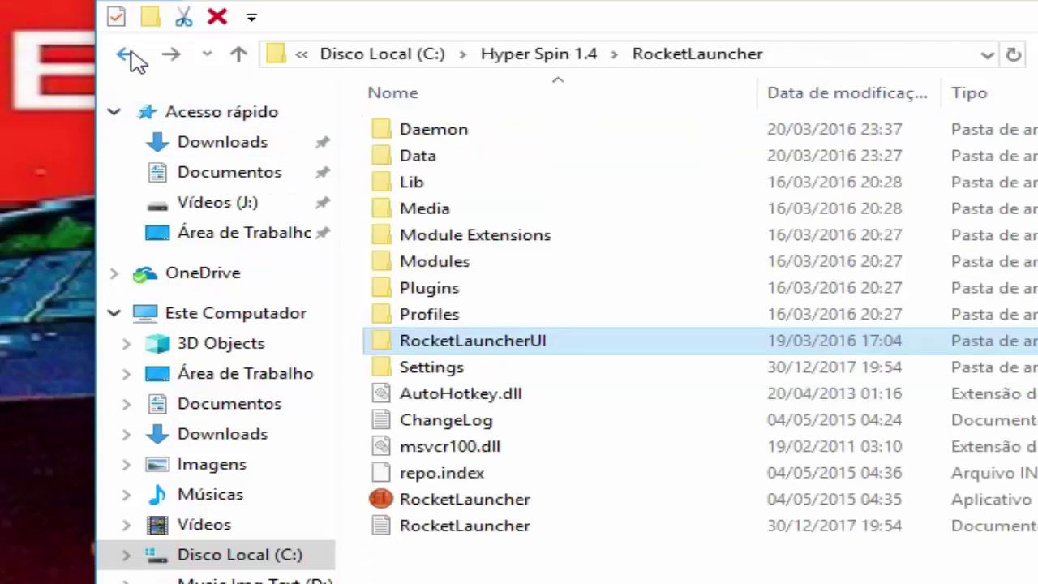
pyautogui.click(527, 58)
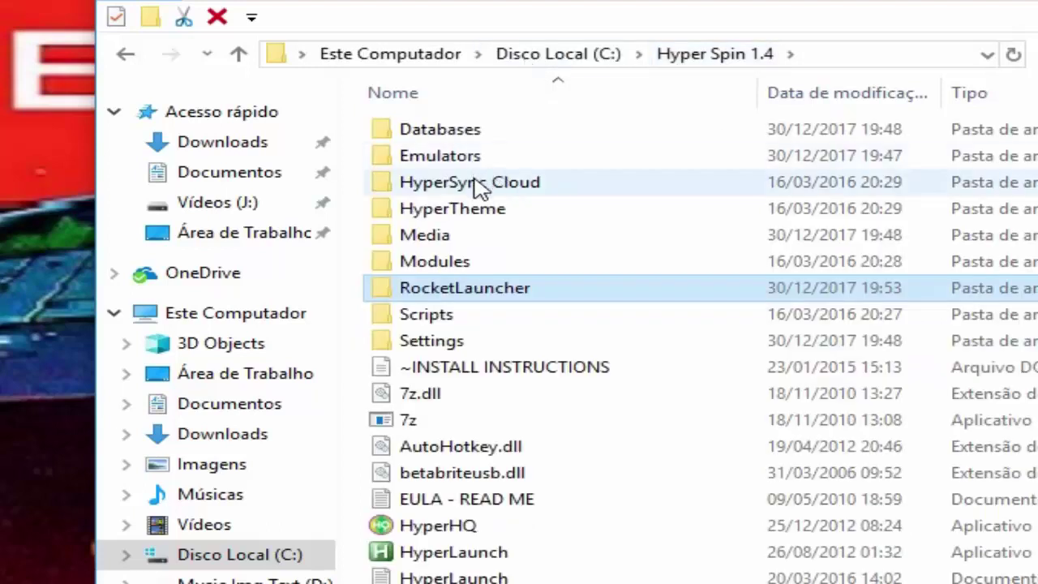
pyautogui.doubleClick(426, 136)
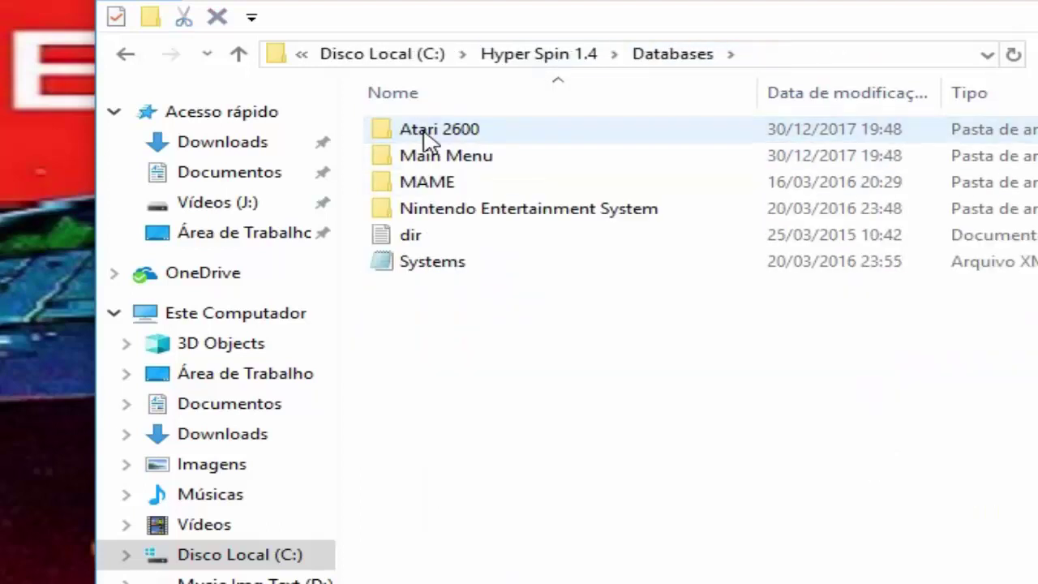
pyautogui.doubleClick(427, 136)
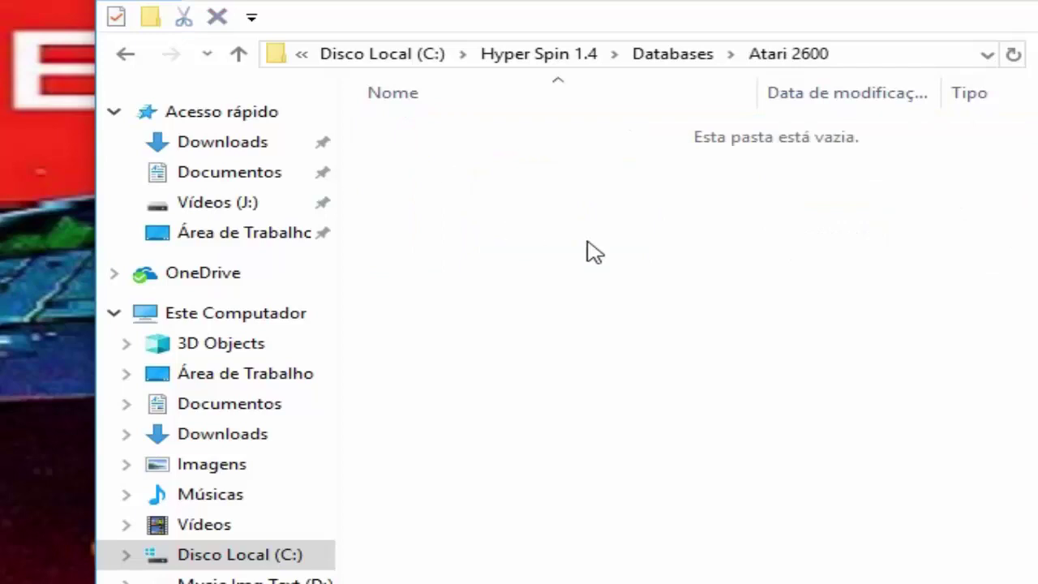
pyautogui.rightClick(629, 221)
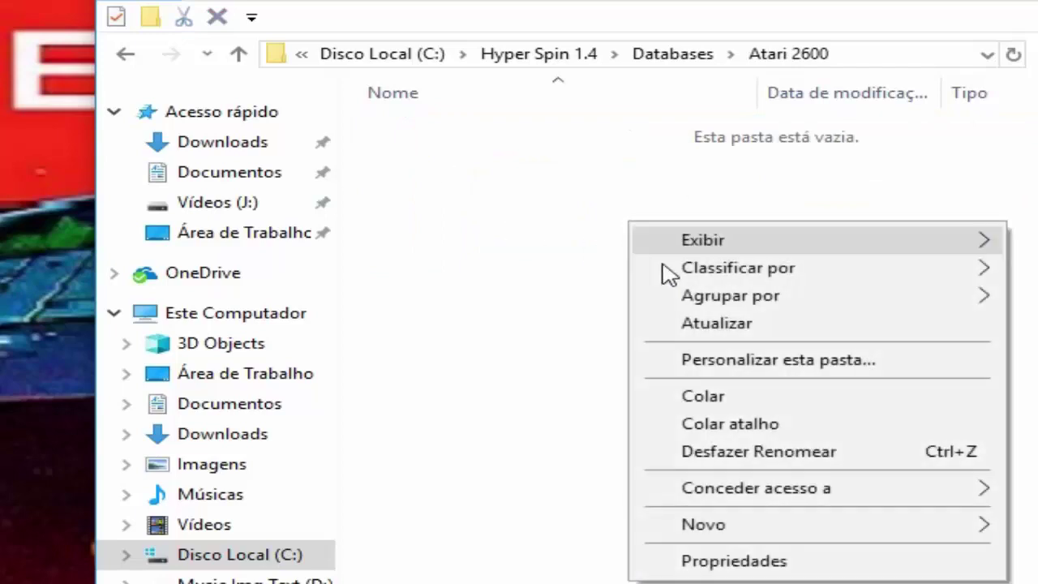
pyautogui.click(702, 394)
pyautogui.click(673, 327)
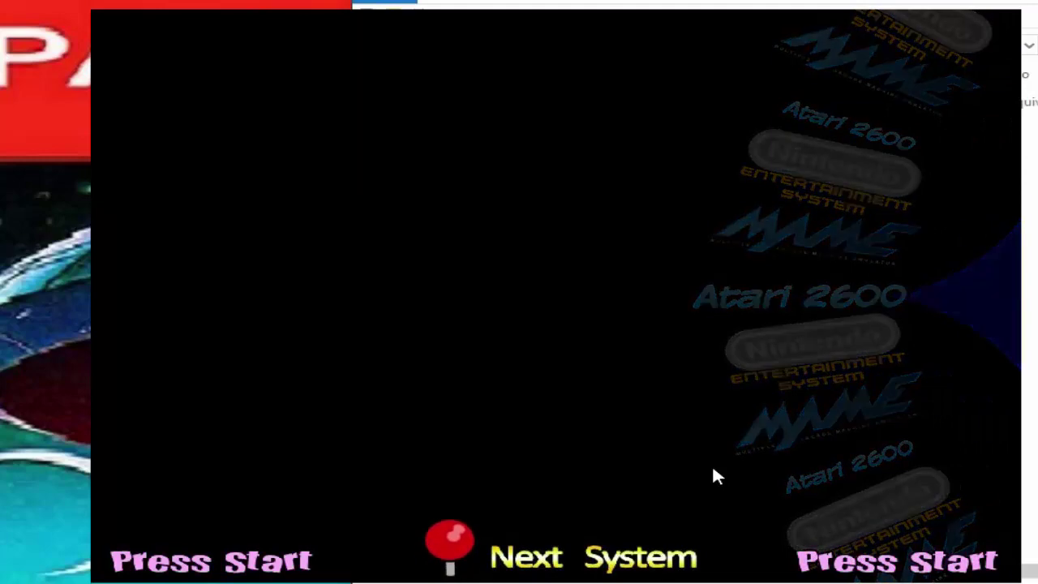
# Enter the Atari 2600 system in HyperSpin and browse its game wheel forward to Artillery Duel (1983) (Xonox).
pyautogui.press('Return')
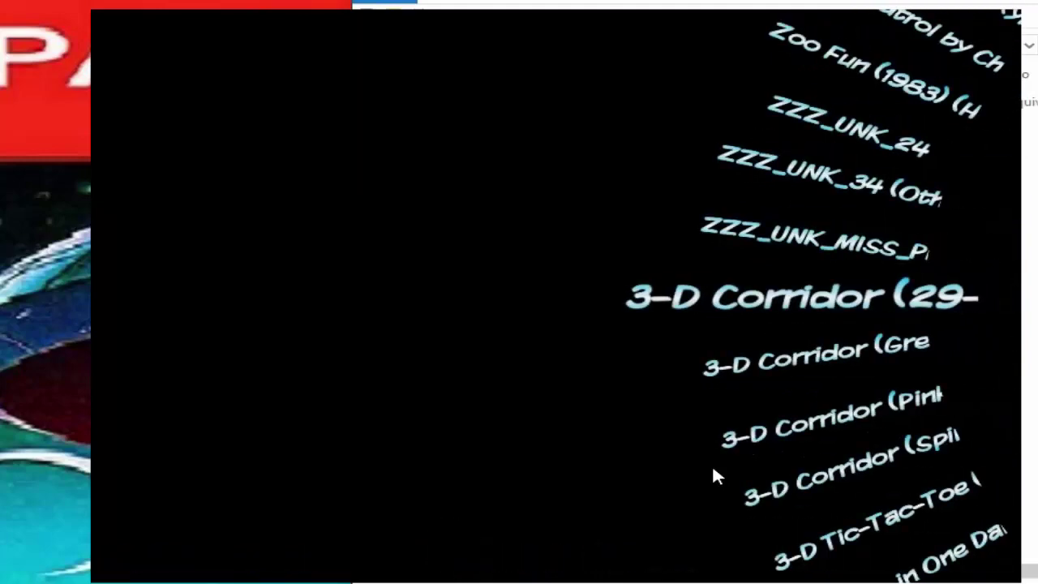
pyautogui.press('Down')
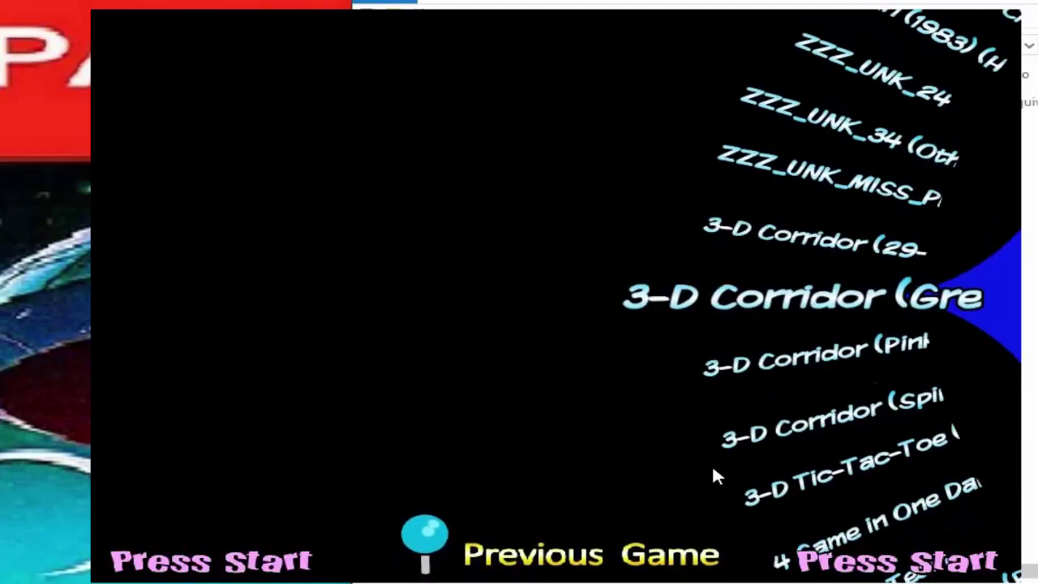
pyautogui.press('Down')
pyautogui.press('Down')
pyautogui.press('Down')
pyautogui.press('Down')
pyautogui.press('Down')
pyautogui.press('Down')
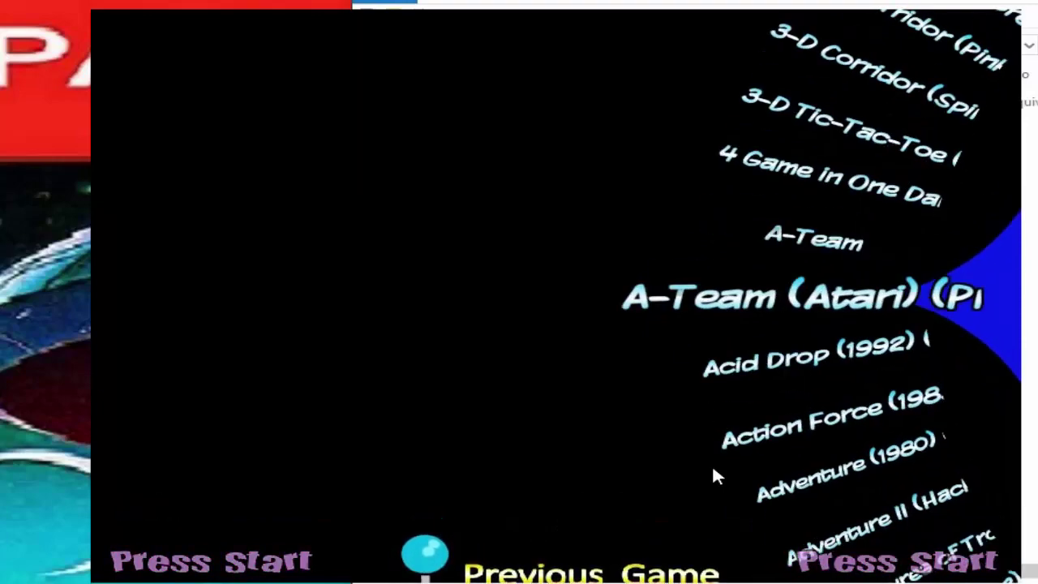
pyautogui.press('Down')
pyautogui.press('Down')
pyautogui.press('Down')
pyautogui.press('Down')
pyautogui.press('Down')
pyautogui.press('Down')
pyautogui.press('Down')
pyautogui.press('Down')
pyautogui.press('Down')
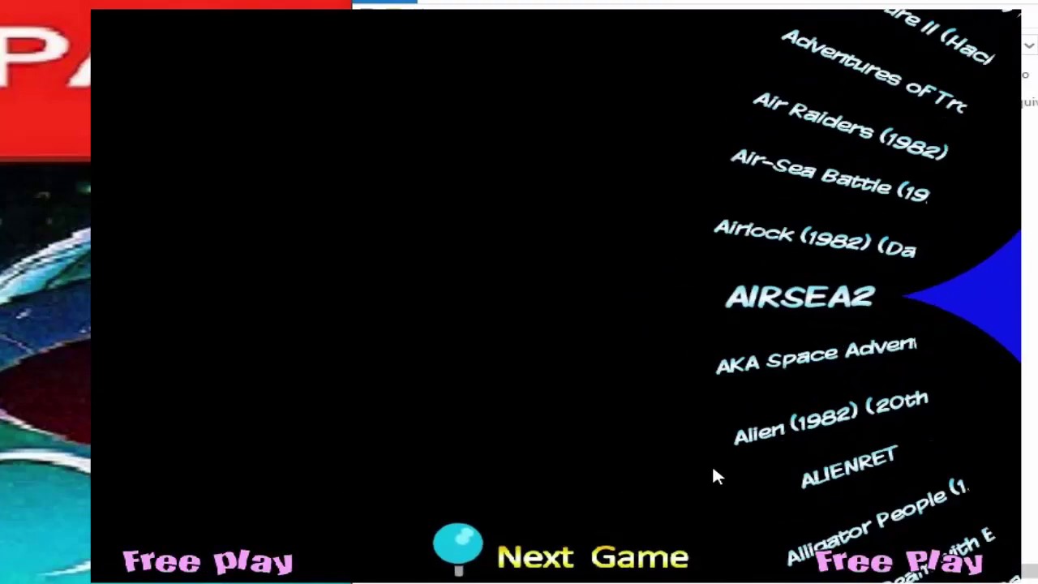
pyautogui.press('Down')
pyautogui.press('Down')
pyautogui.press('Down')
pyautogui.press('Down')
pyautogui.press('Down')
pyautogui.press('Down')
pyautogui.press('Down')
pyautogui.press('Down')
pyautogui.press('Down')
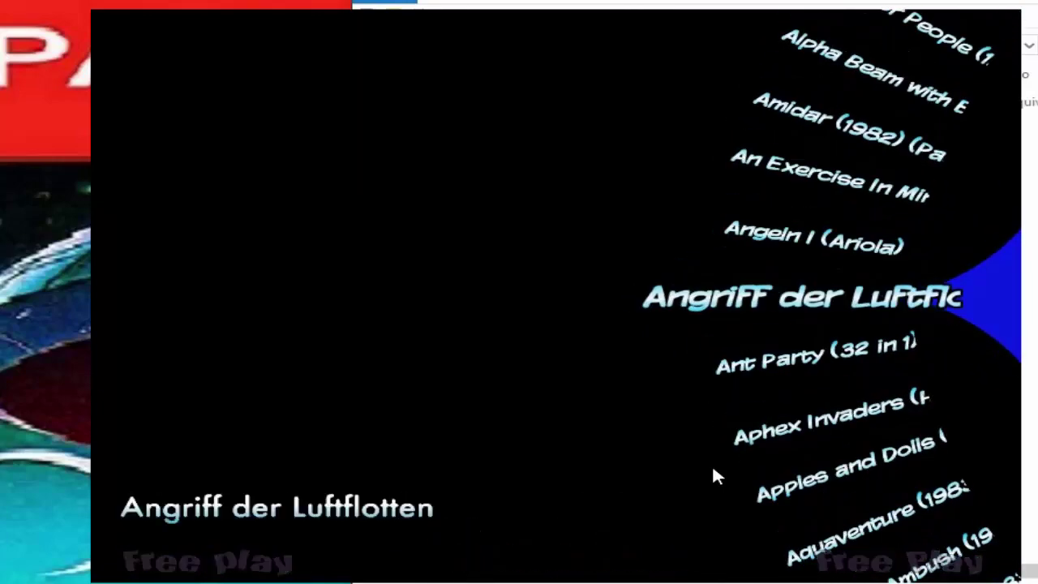
pyautogui.press('Down')
pyautogui.press('Down')
pyautogui.press('Down')
pyautogui.press('Down')
pyautogui.press('Down')
pyautogui.press('Down')
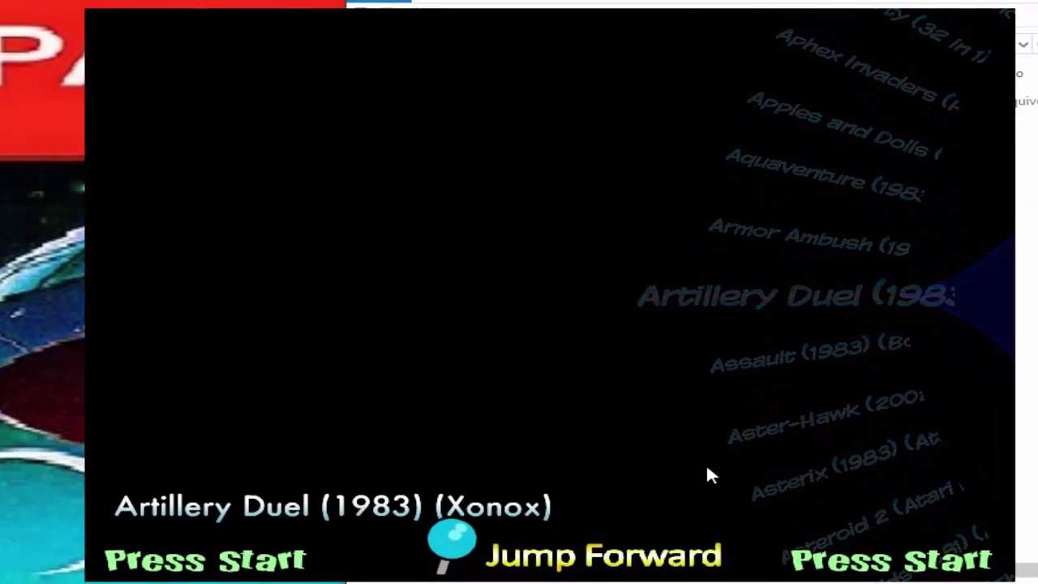
# Go back up the game wheel to Apples and Dolls (CCE) and test-launch it.
pyautogui.press('Up')
pyautogui.press('Up')
pyautogui.press('Up')
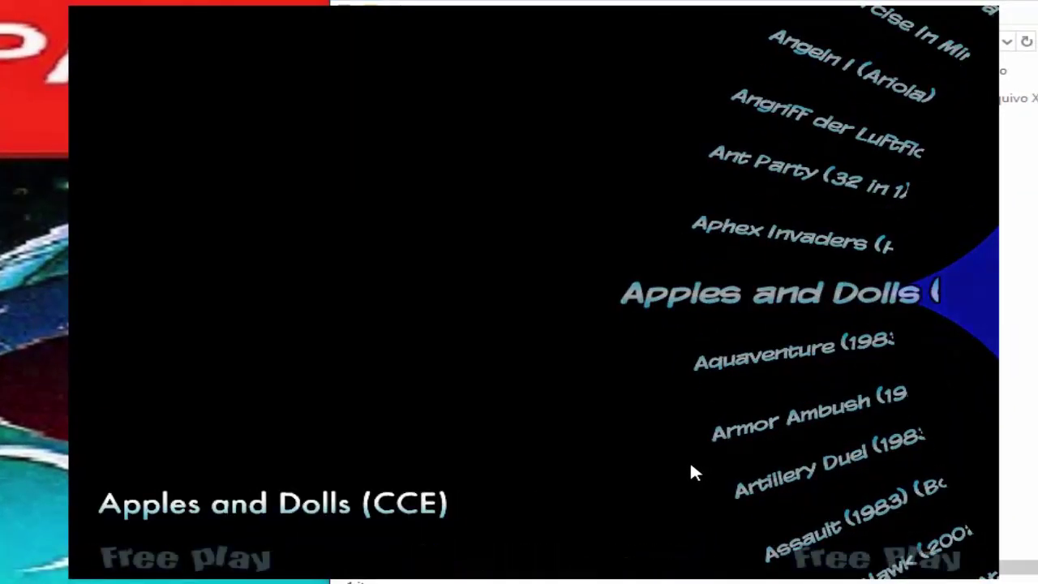
pyautogui.press('Return')
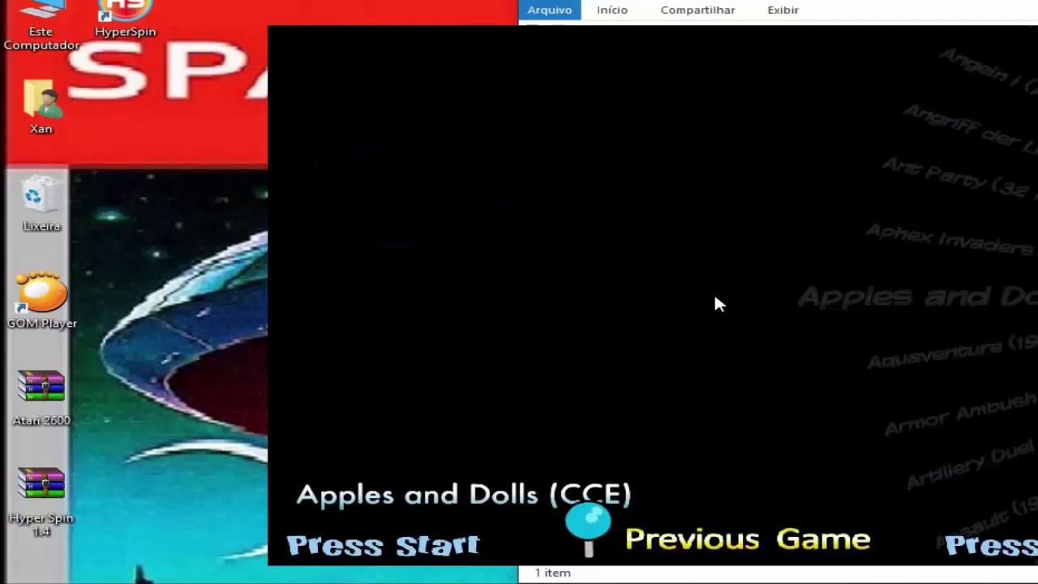
# Leave the Atari 2600 game wheel, cycle the system wheel around to Atari 2600, and exit HyperSpin.
pyautogui.press('Down')
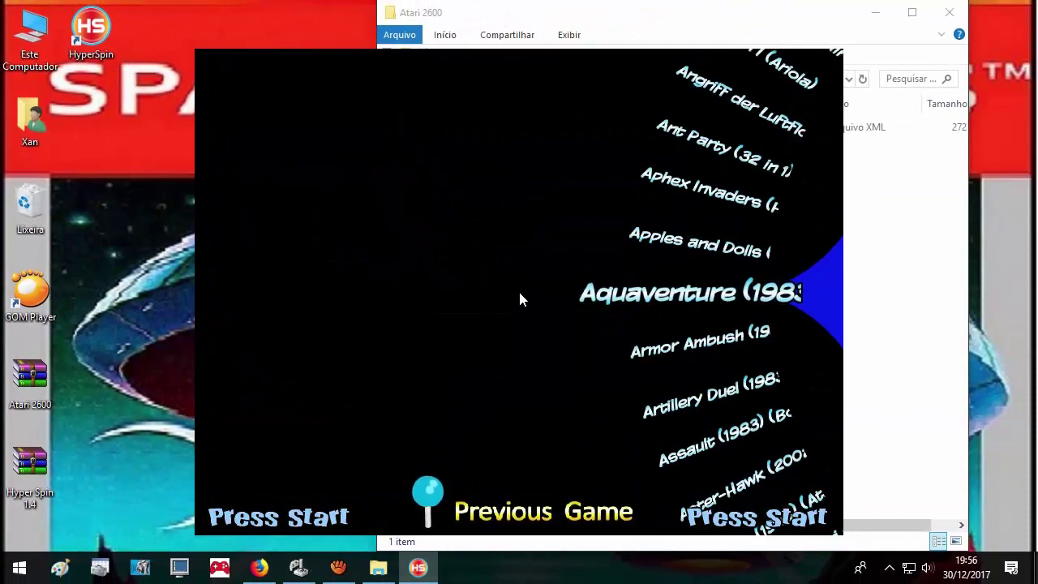
pyautogui.press('Down')
pyautogui.press('Down')
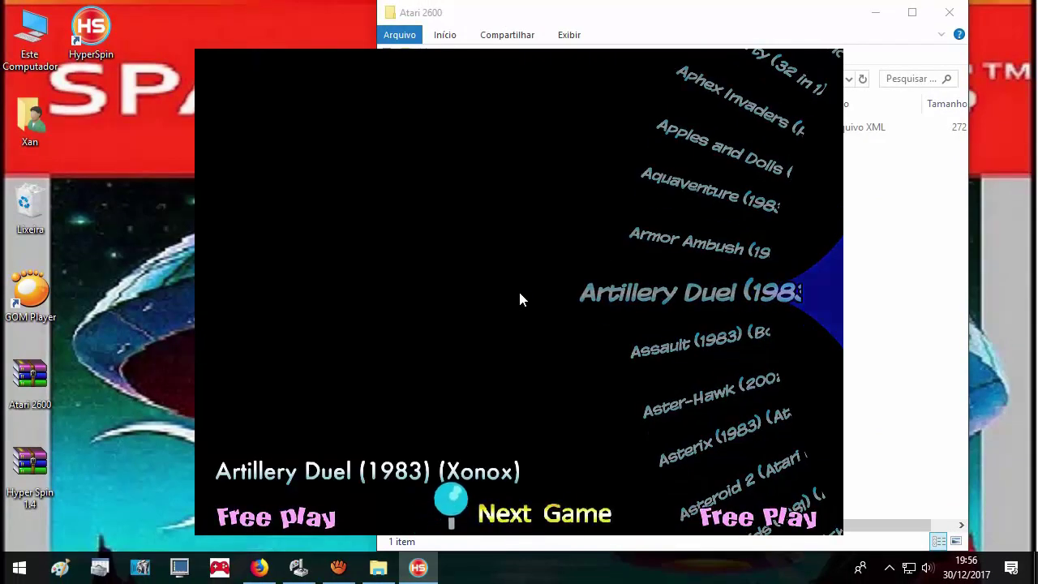
pyautogui.press('Escape')
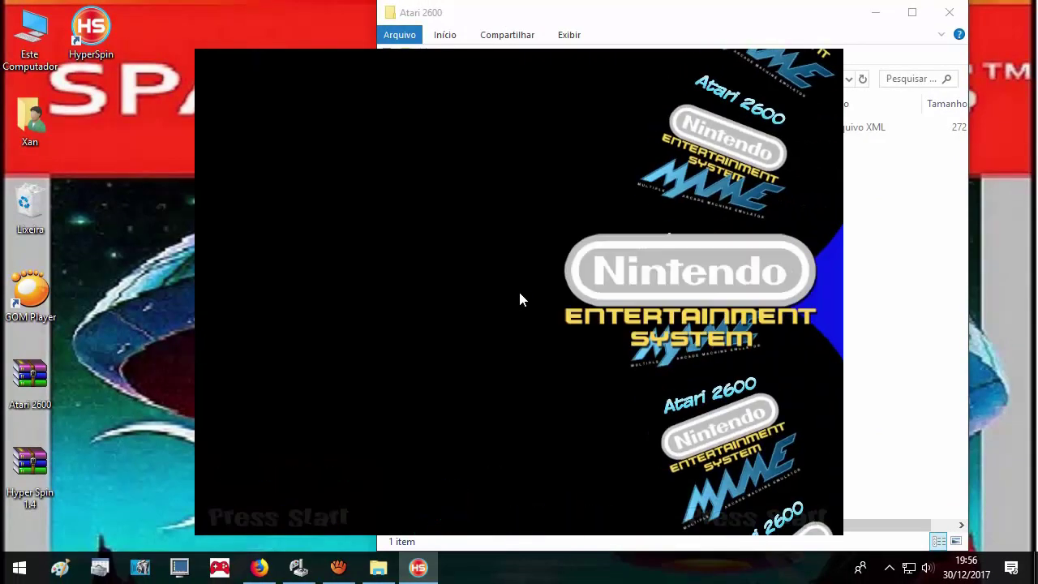
pyautogui.press('Down')
pyautogui.press('Down')
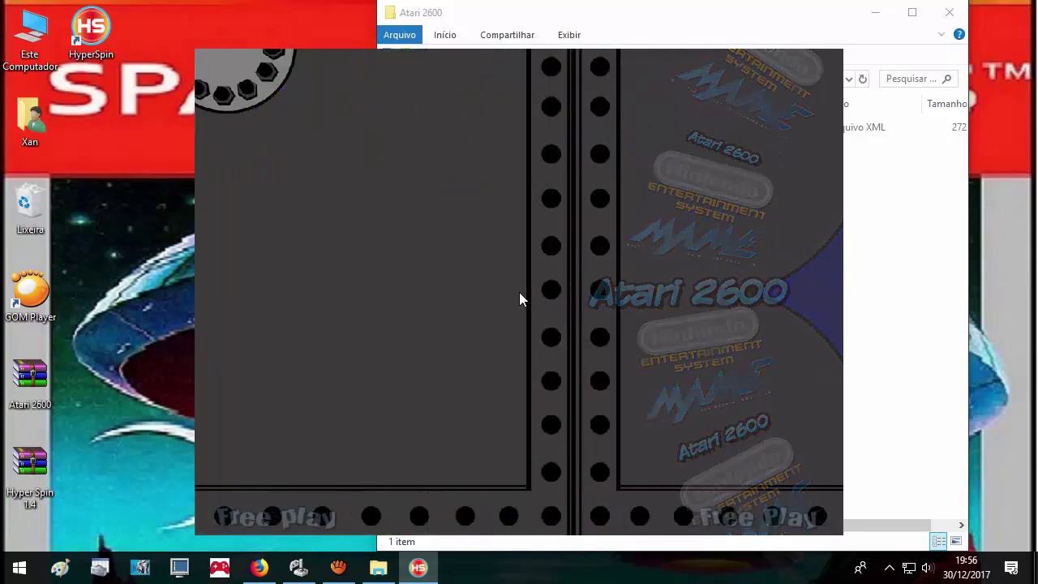
pyautogui.press('Escape')
pyautogui.press('Return')
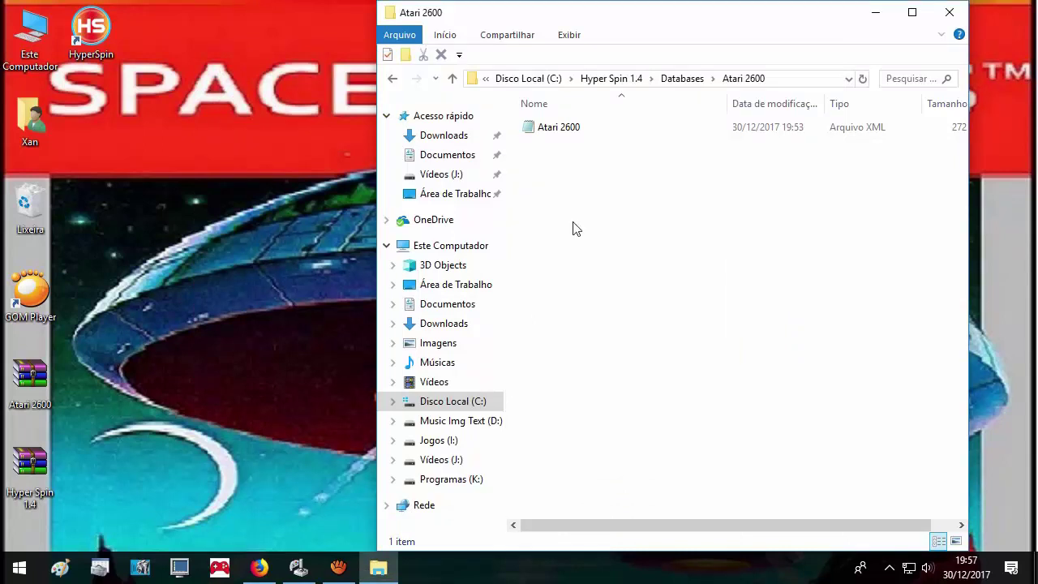
# Go back up to the Hyper Spin 1.4 folder and close the file window.
pyautogui.click(453, 79)
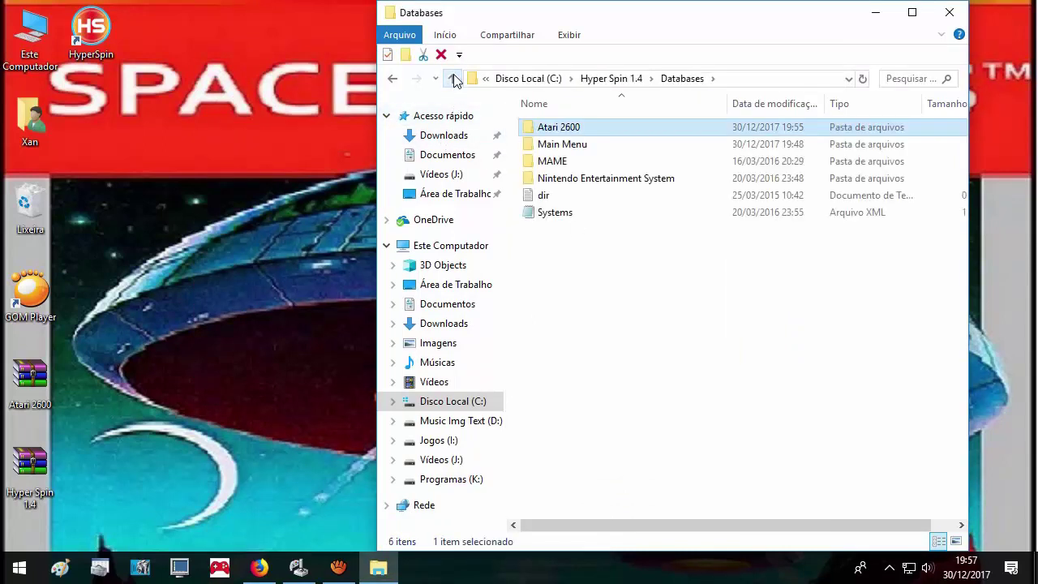
pyautogui.click(453, 78)
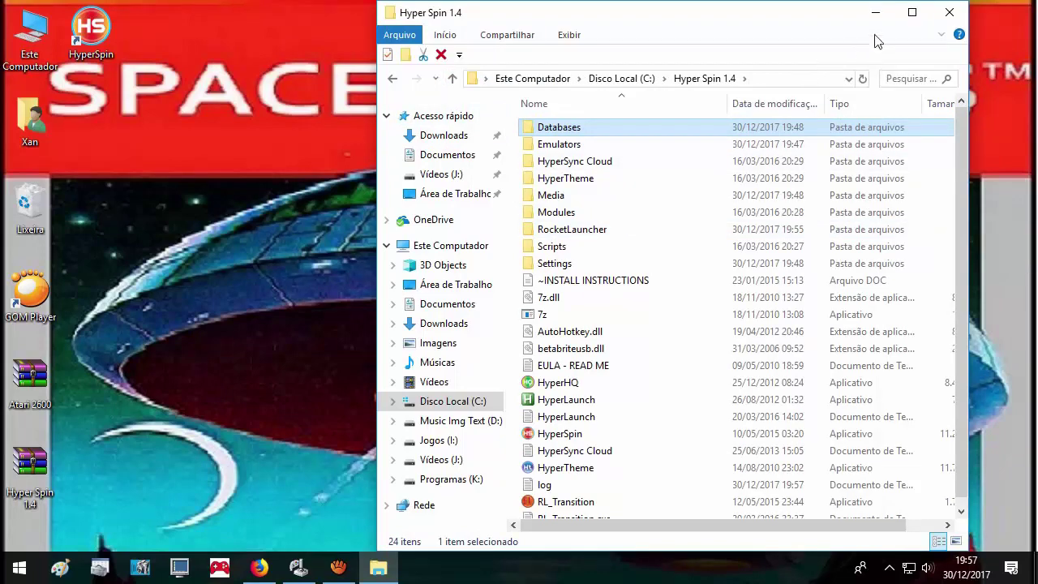
pyautogui.click(948, 14)
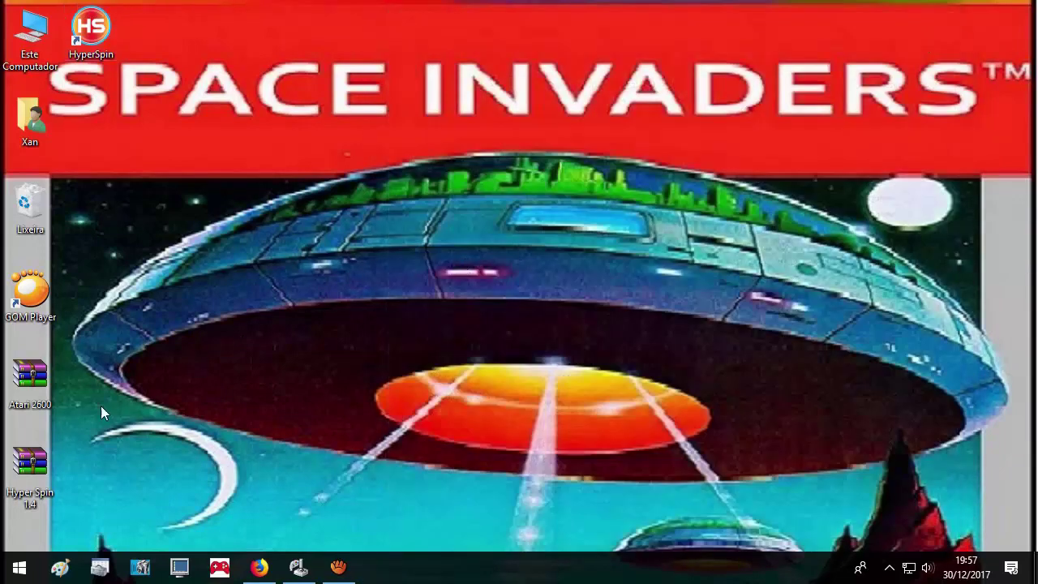